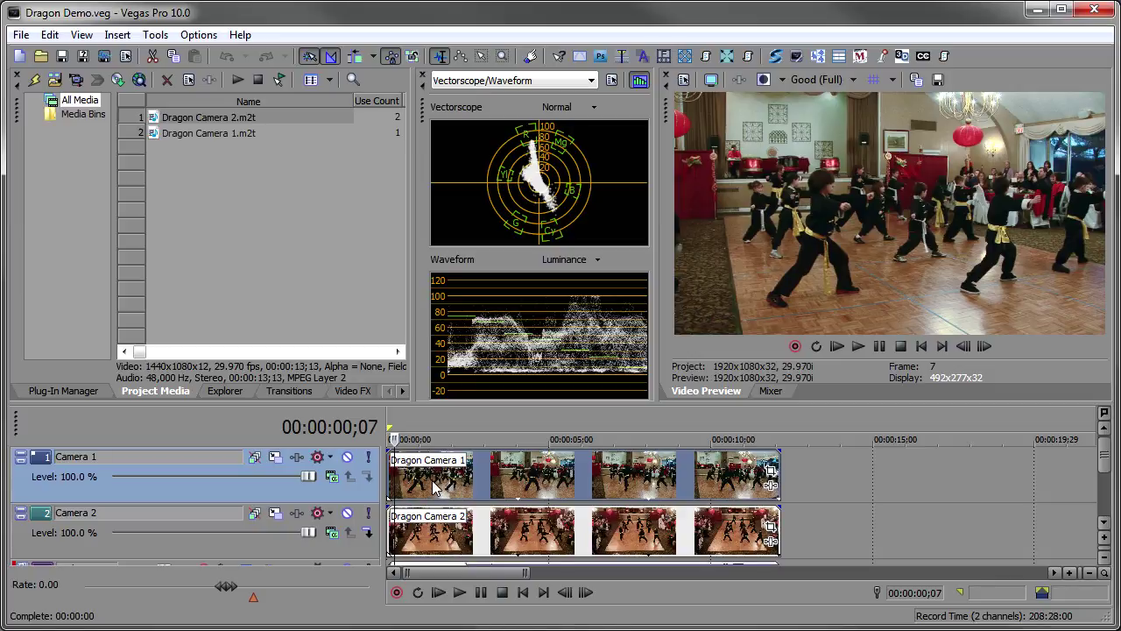
Step: Move to about 00:00:01;12 and mute Camera 1 to show the overhead Camera 2 shot
click(432, 480)
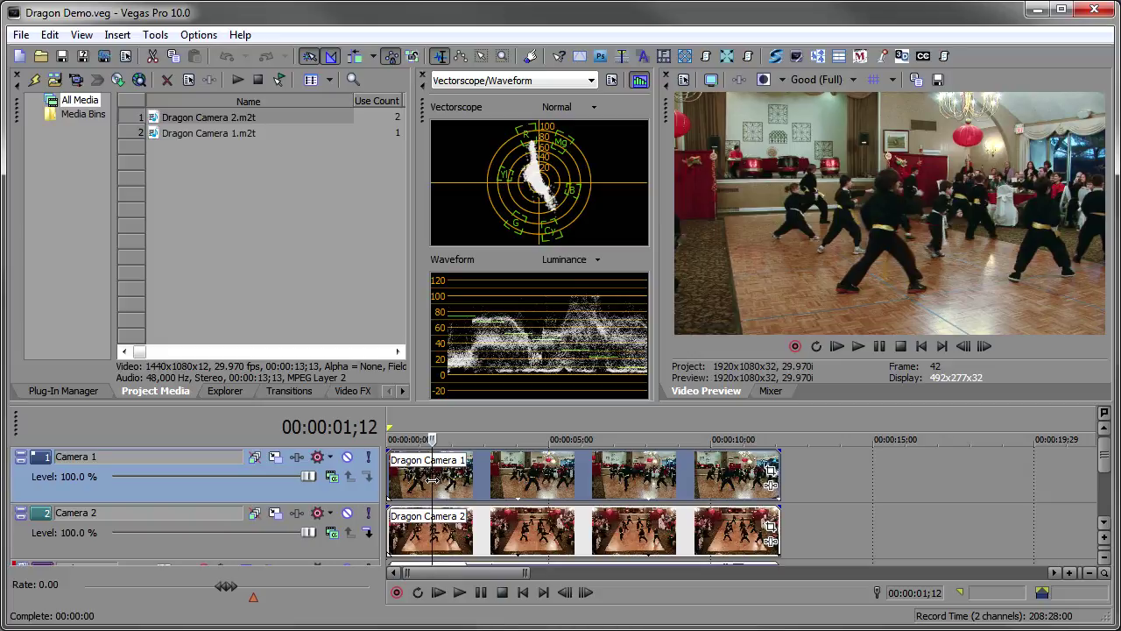
click(348, 457)
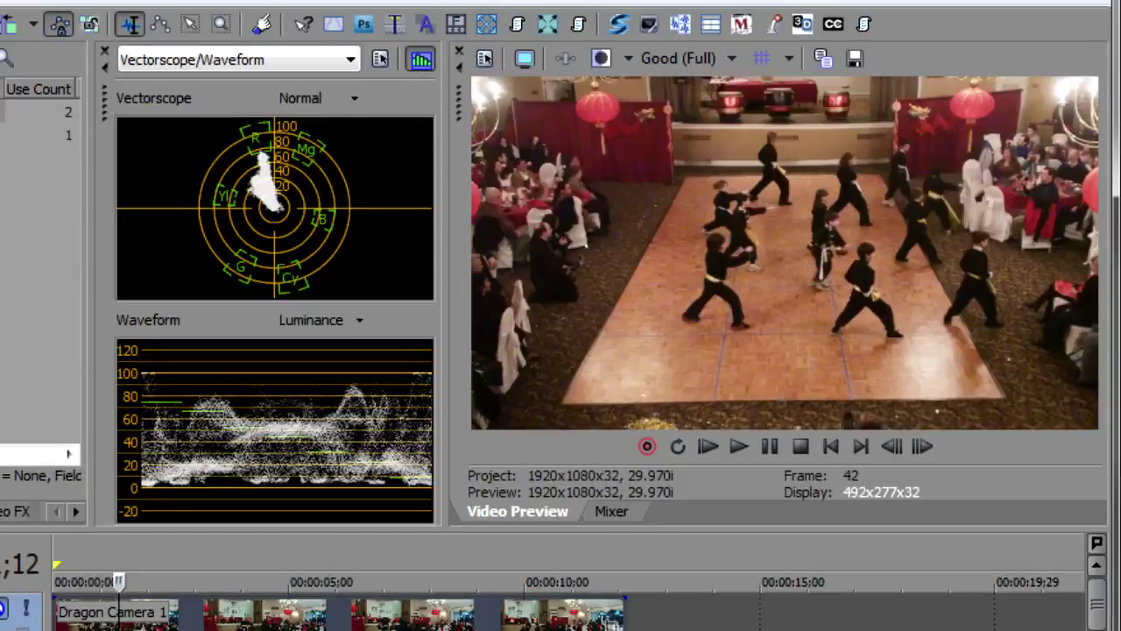
Step: Scrub through the clip at several frames, settling on 00:00:02;26
click(238, 622)
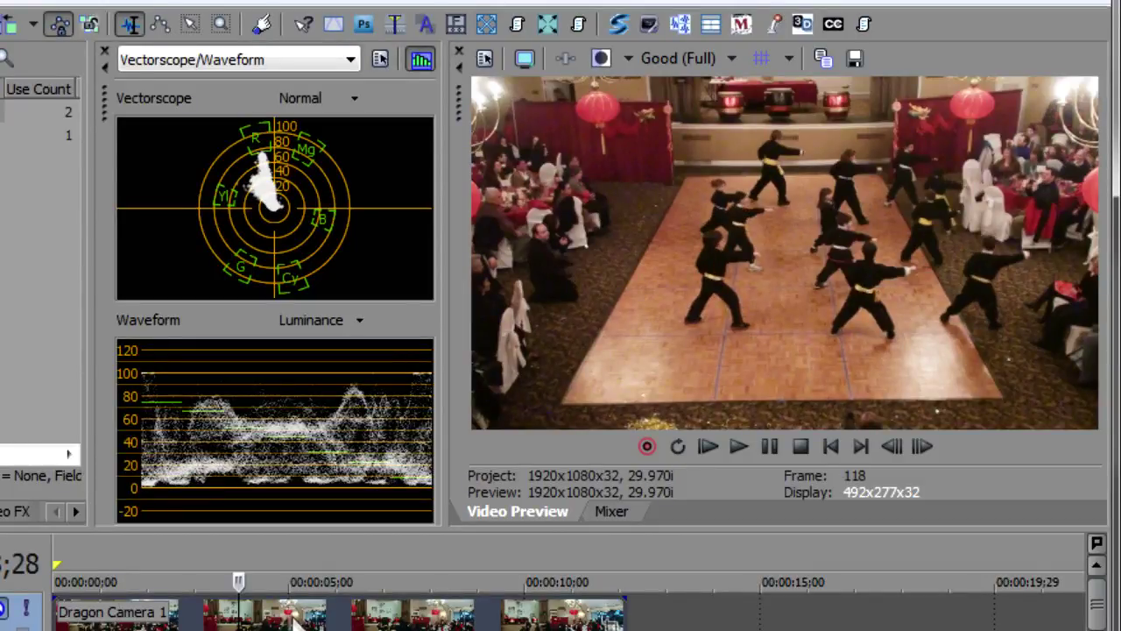
click(321, 622)
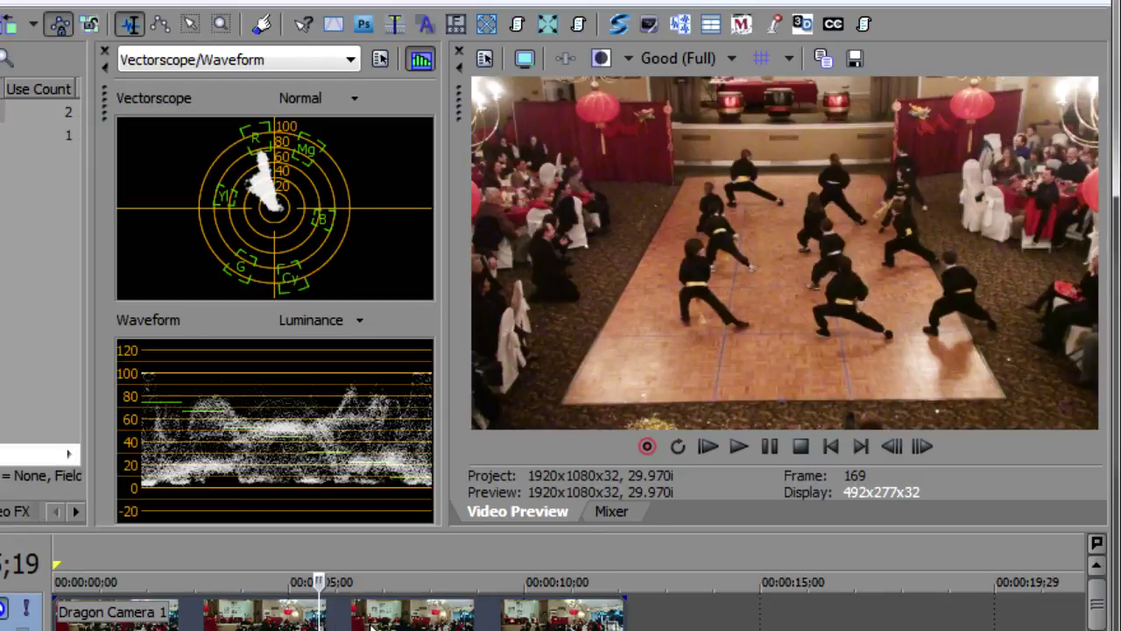
click(372, 624)
click(445, 623)
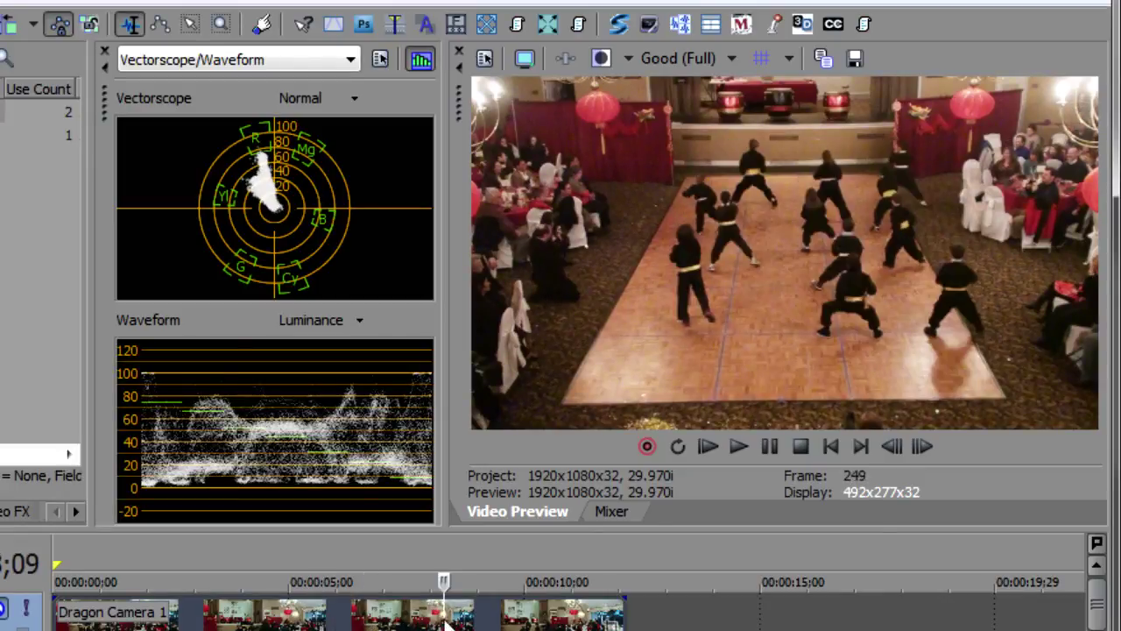
click(357, 624)
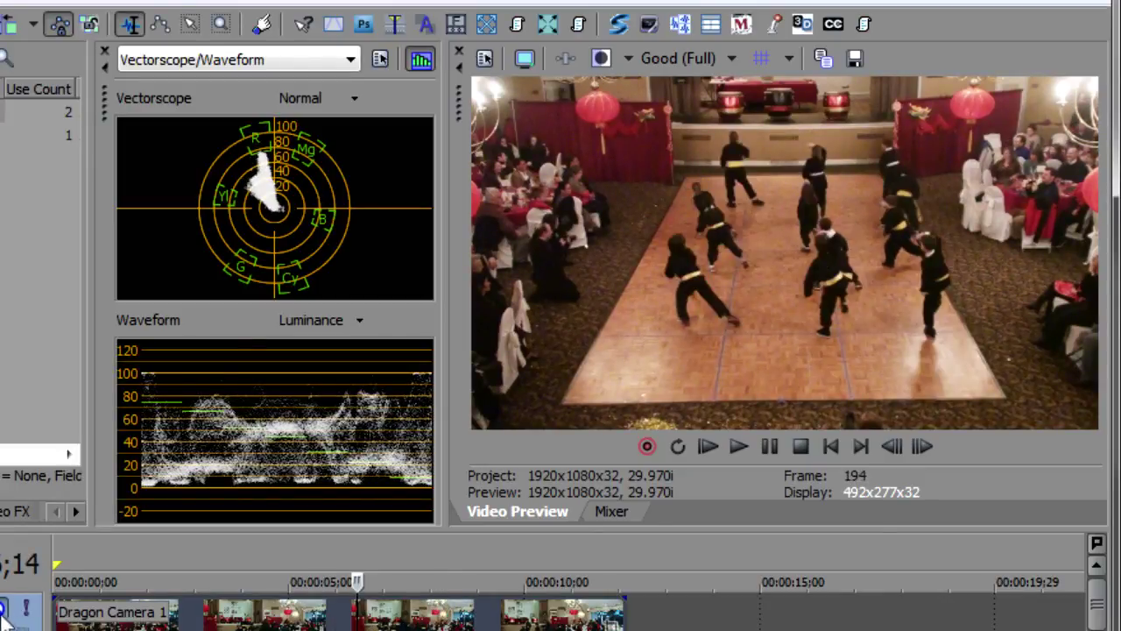
click(267, 623)
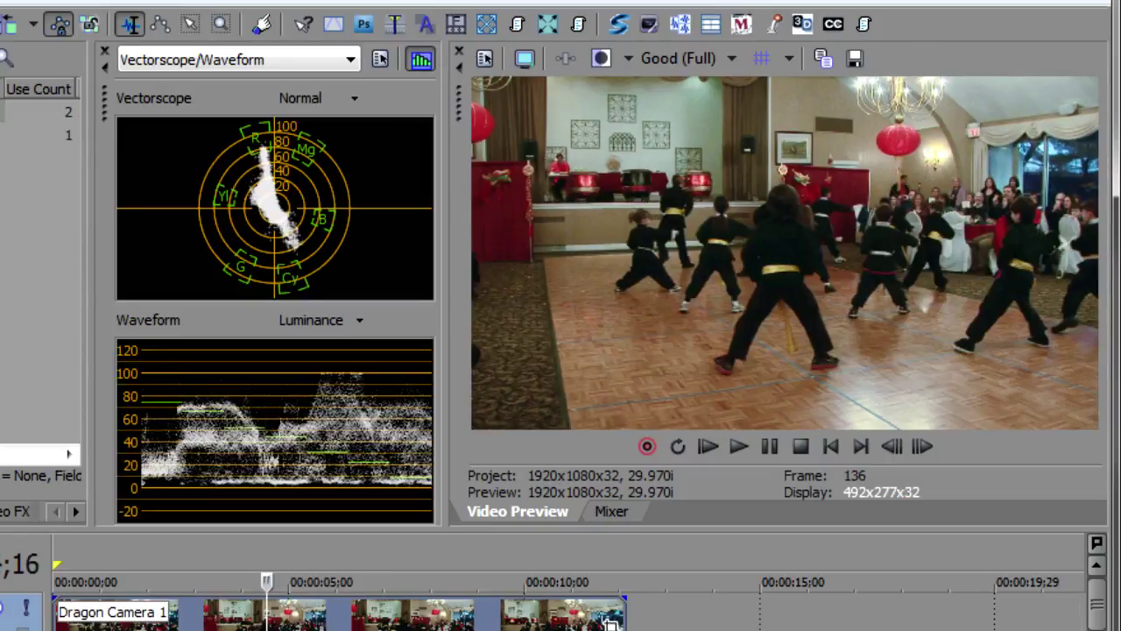
click(187, 623)
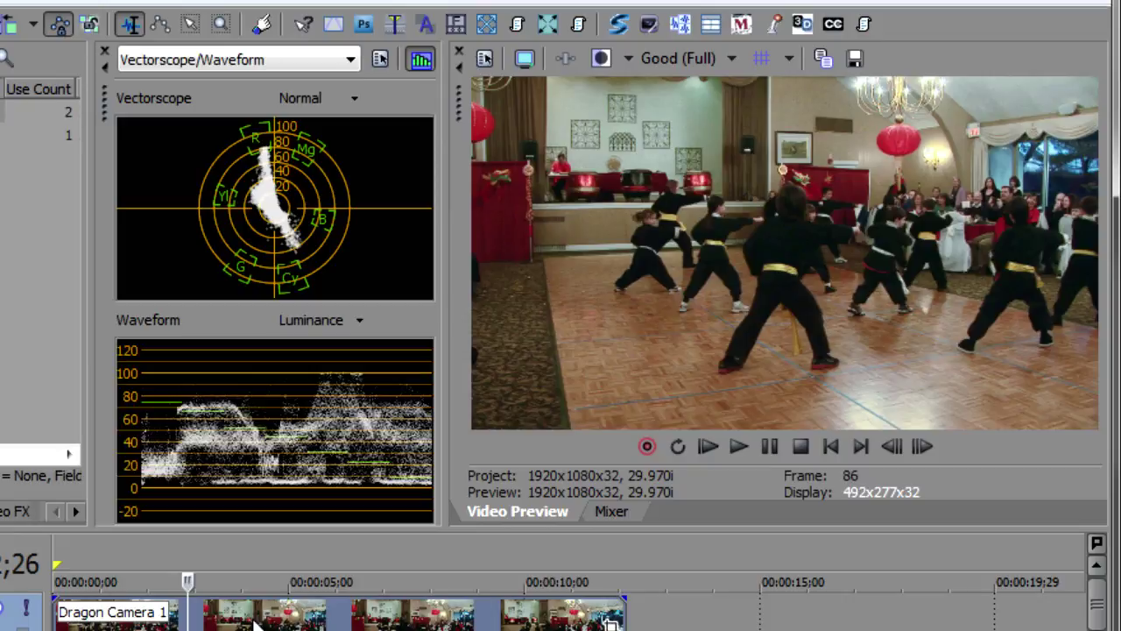
Step: Toggle Camera 1's mute repeatedly to compare angles, leaving it unmuted
click(2, 610)
click(3, 610)
click(2, 610)
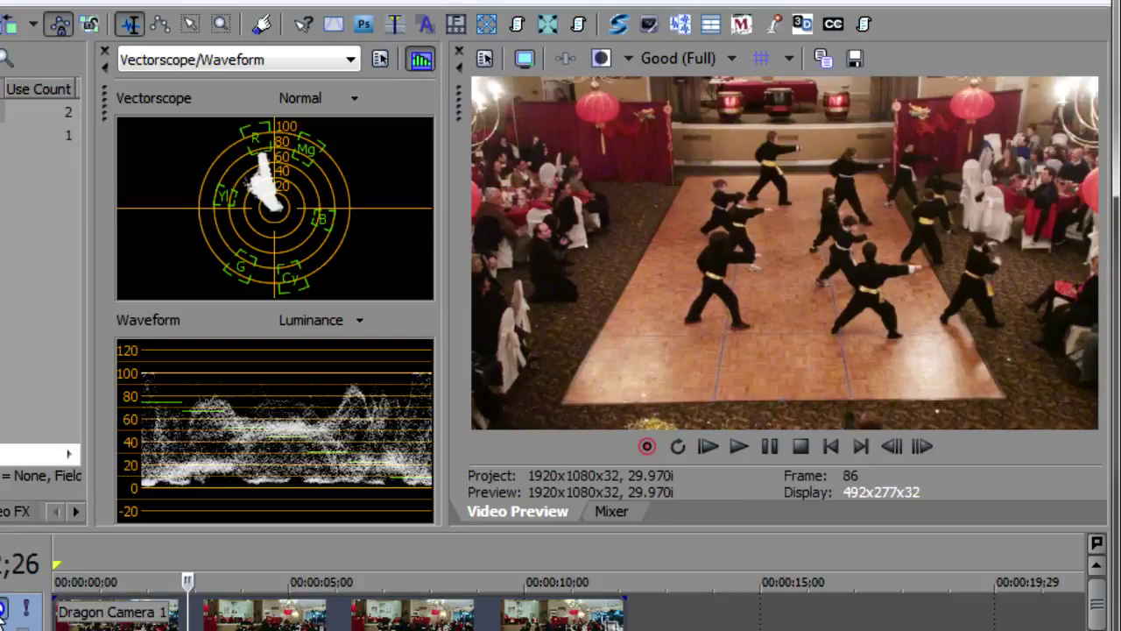
click(2, 610)
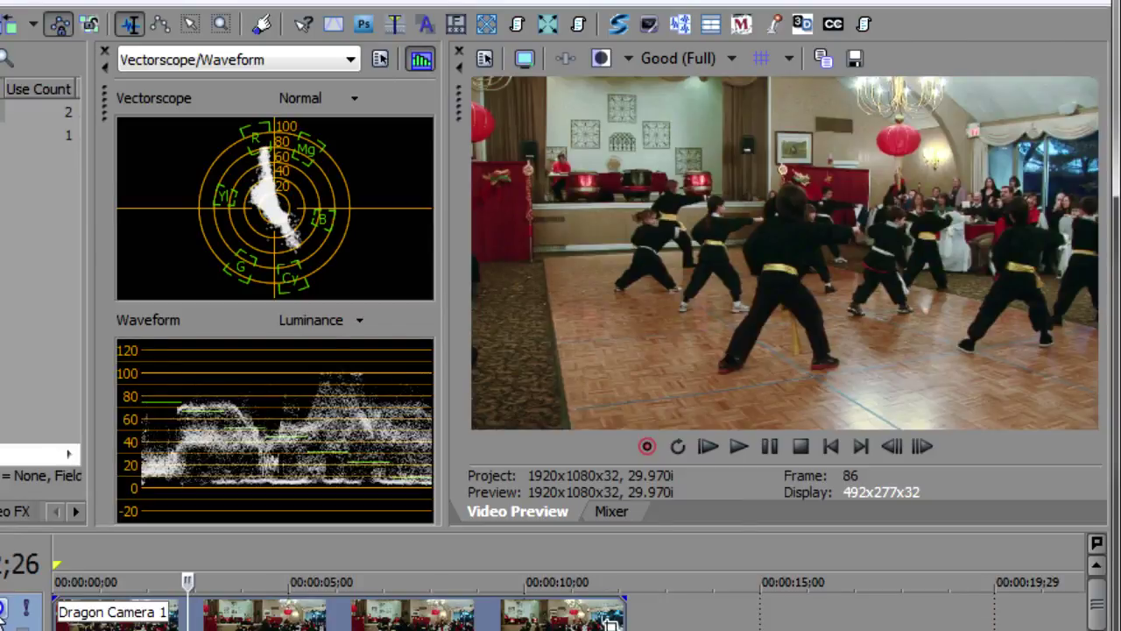
click(3, 611)
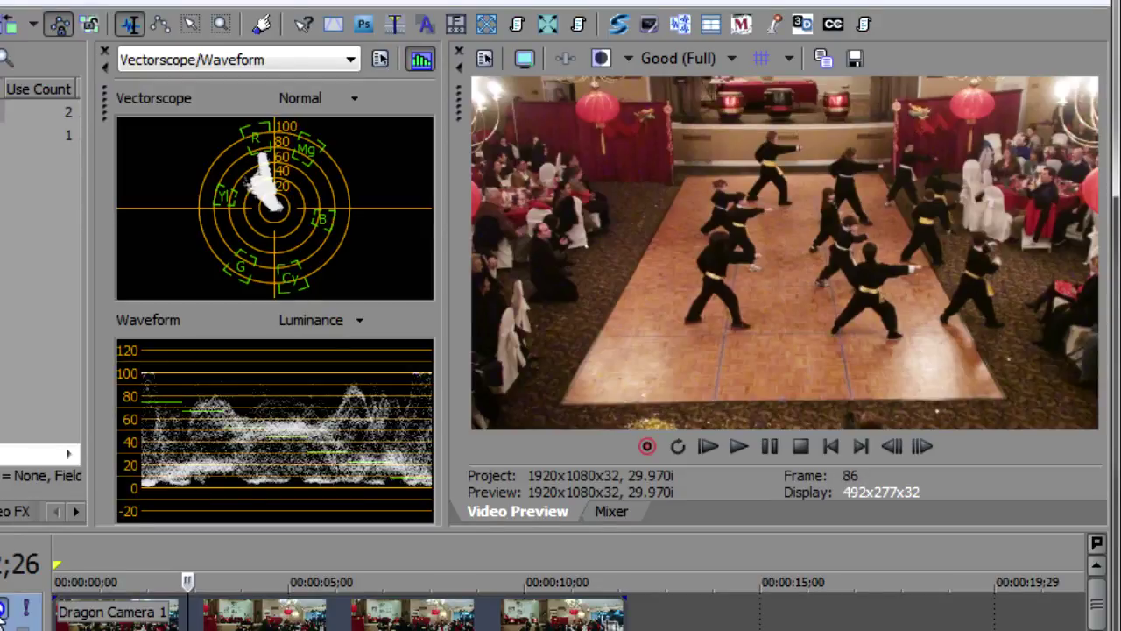
click(3, 610)
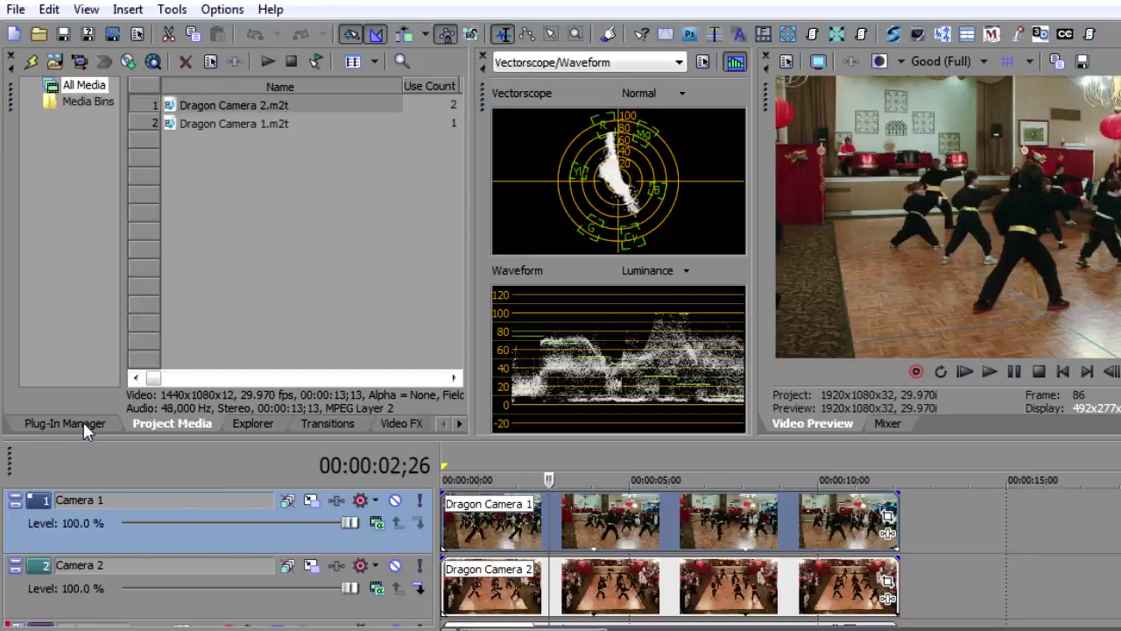
Step: Drag BCC Color Match from the Plug-In Manager onto the Dragon Camera 2 event, with Camera 1 muted
click(83, 423)
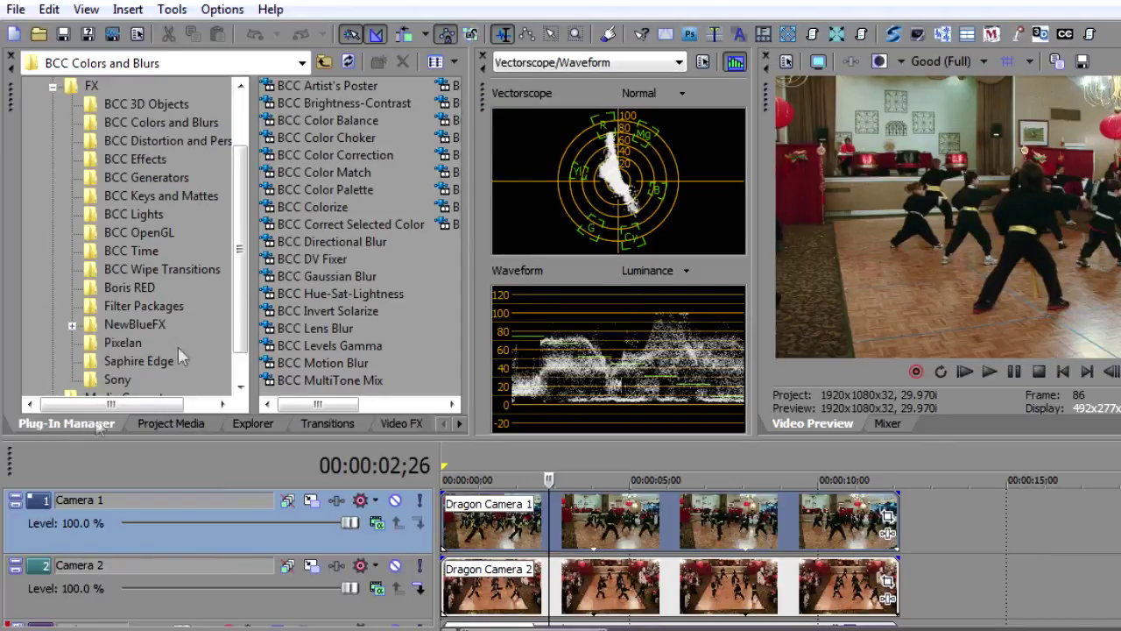
click(323, 172)
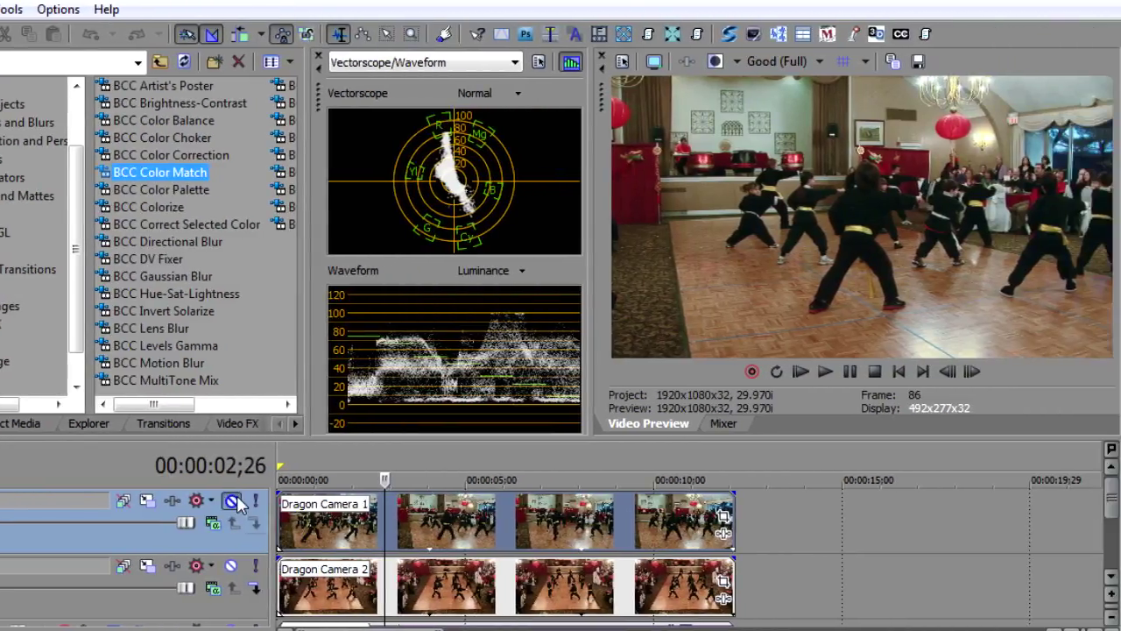
click(233, 501)
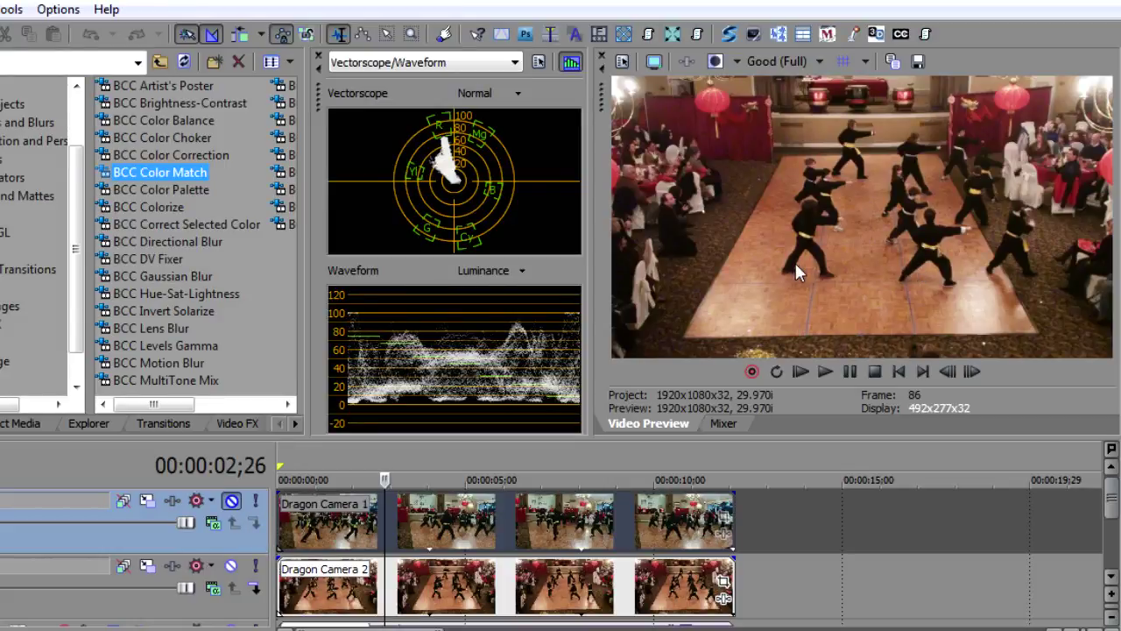
click(231, 501)
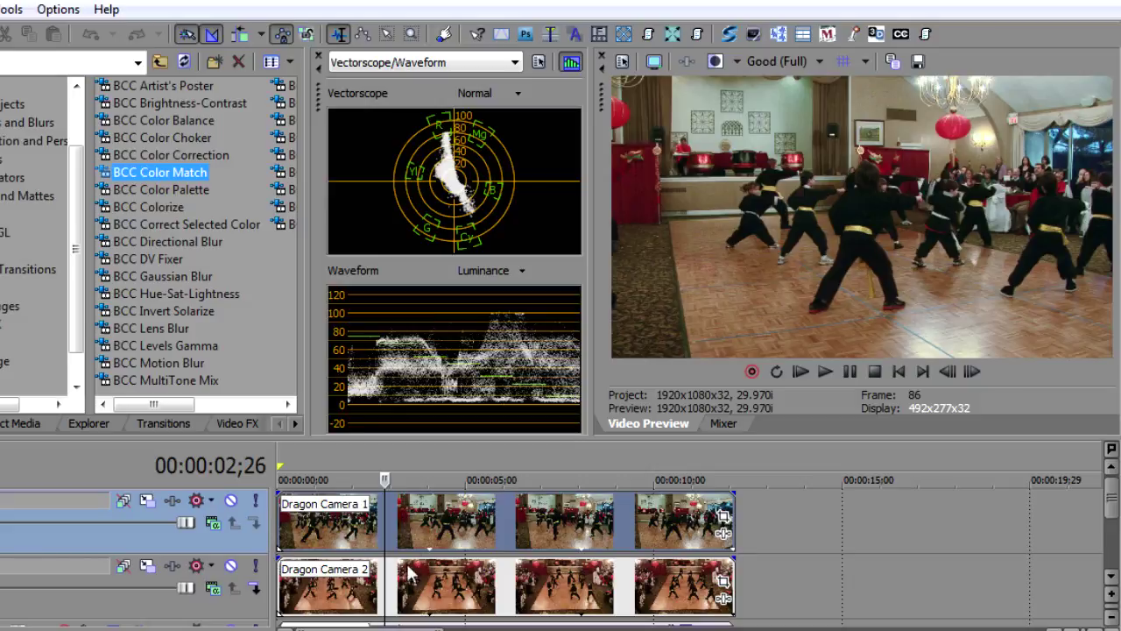
click(231, 501)
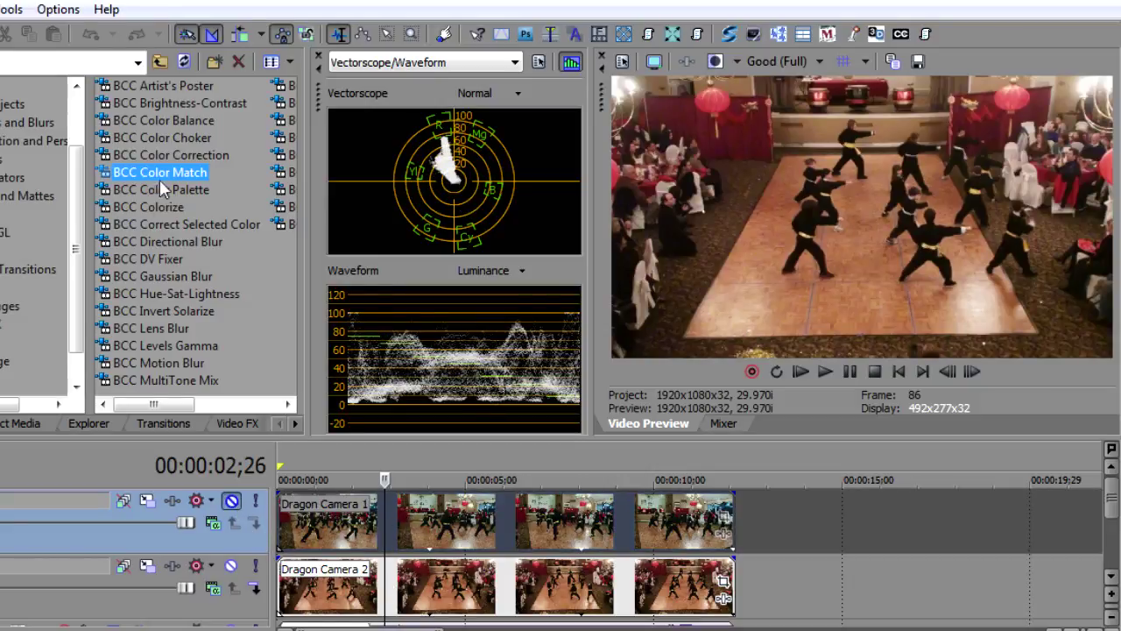
drag(160, 170, 400, 581)
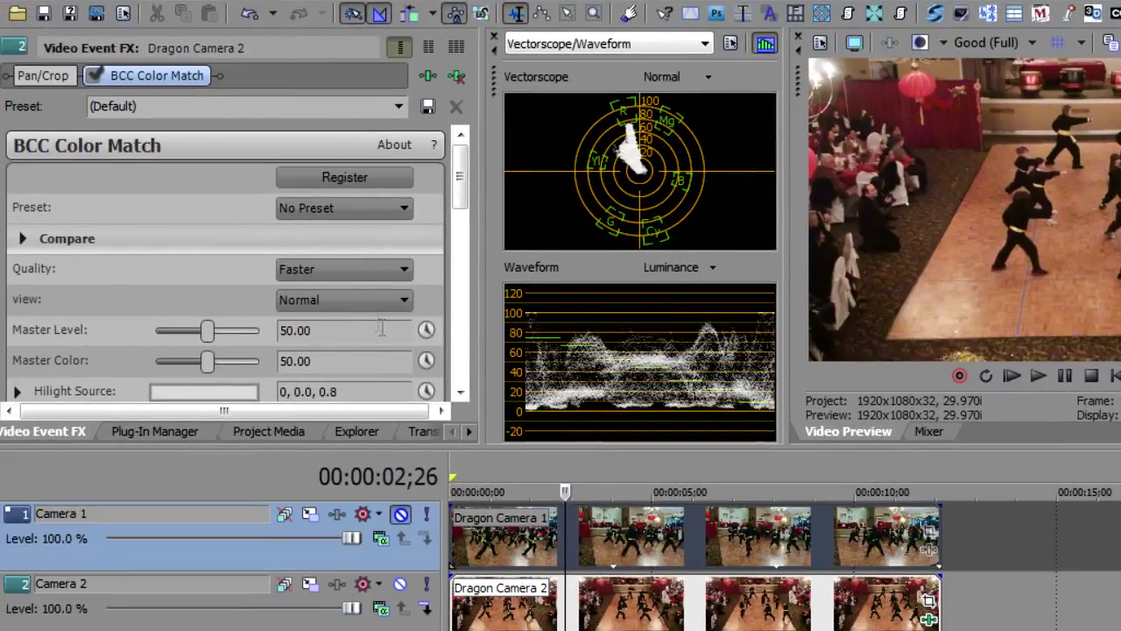
Step: Try Color Match's Side By Side, Compare and Compare with Below compare modes
scroll(433, 183, down, 3)
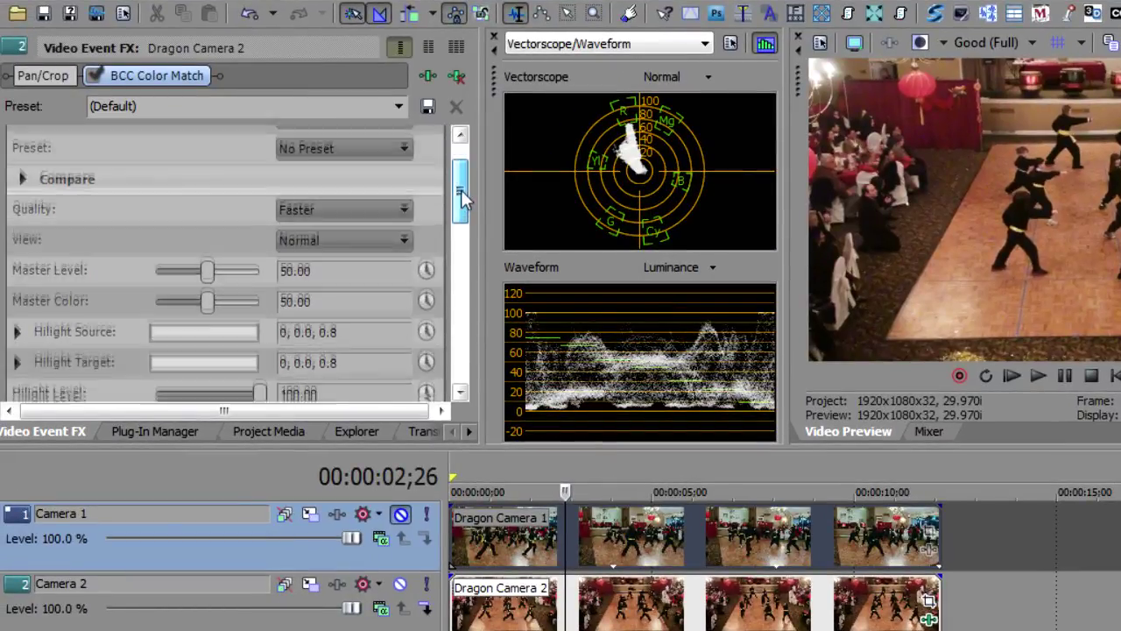
click(23, 166)
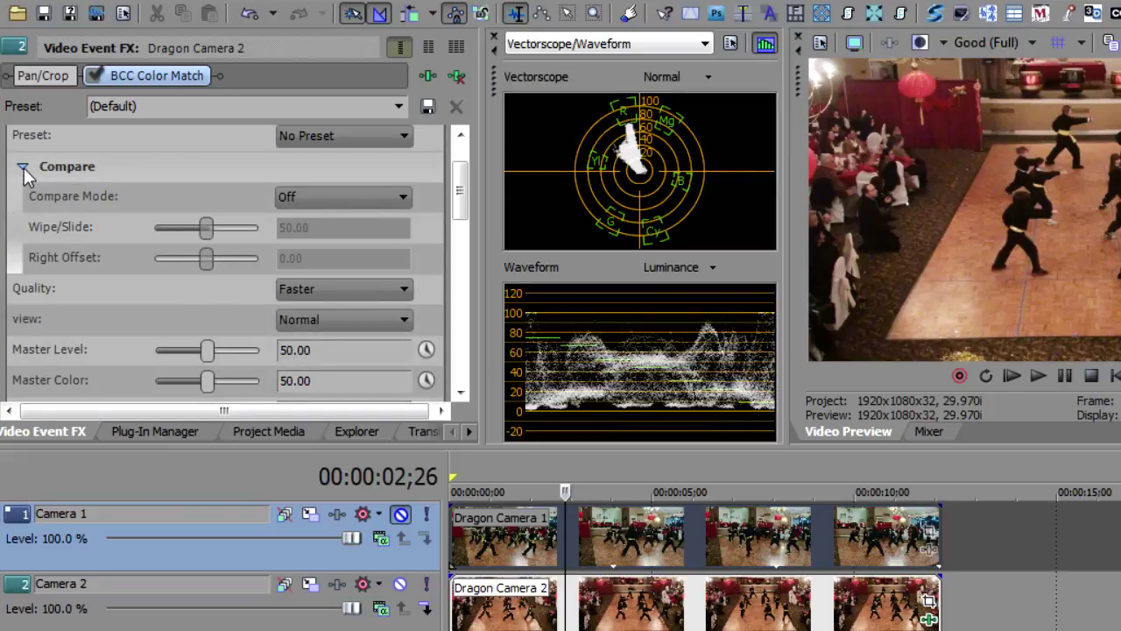
click(340, 197)
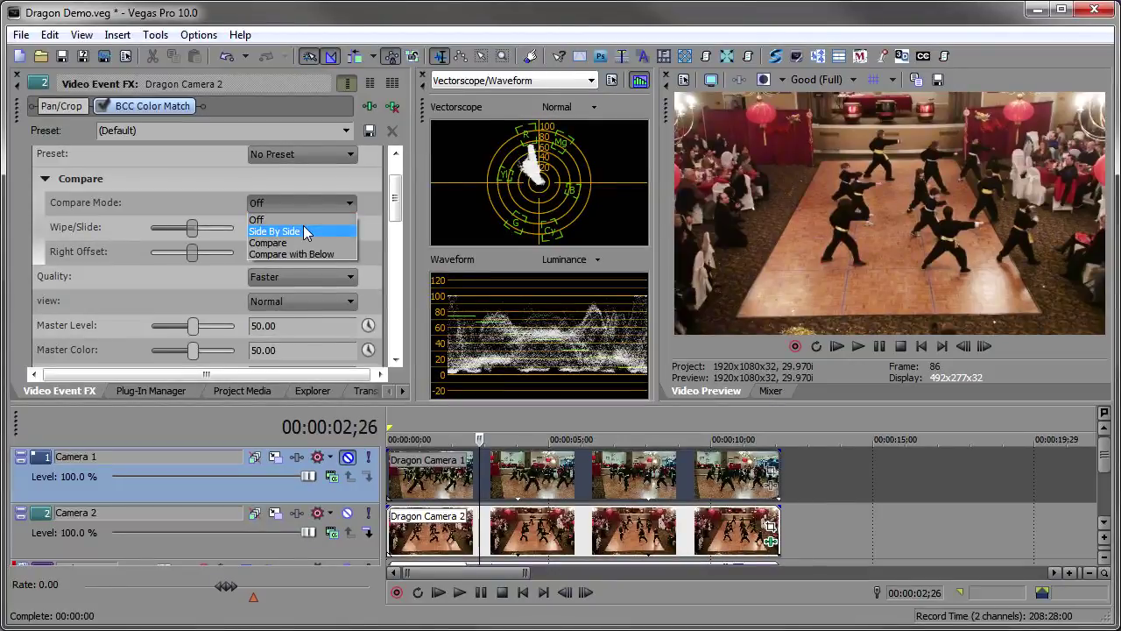
click(303, 226)
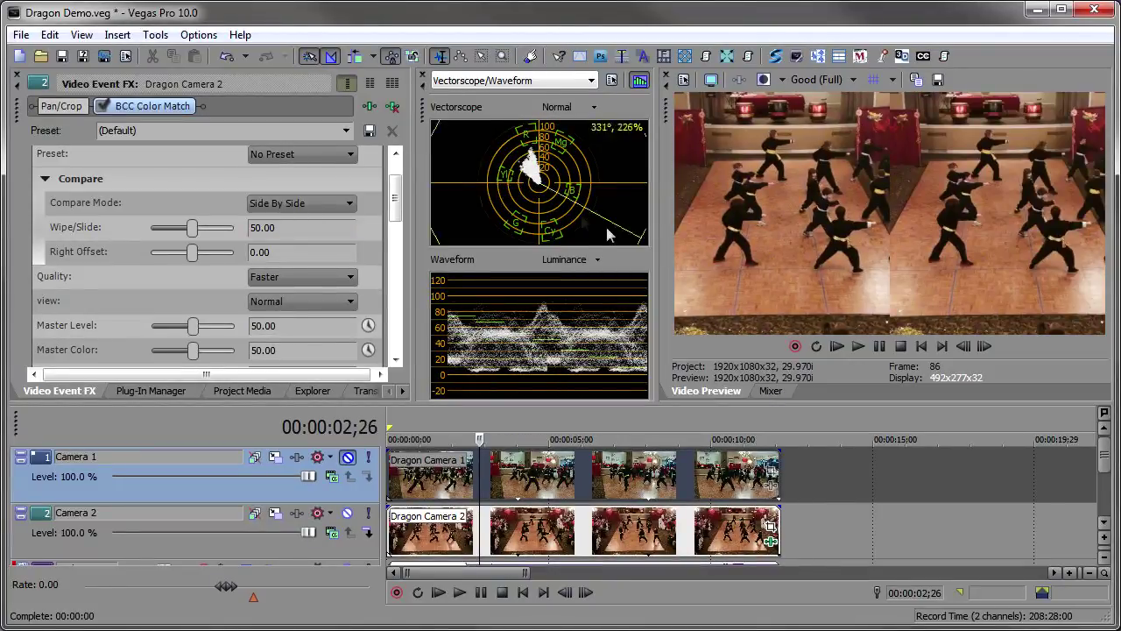
click(346, 203)
click(311, 239)
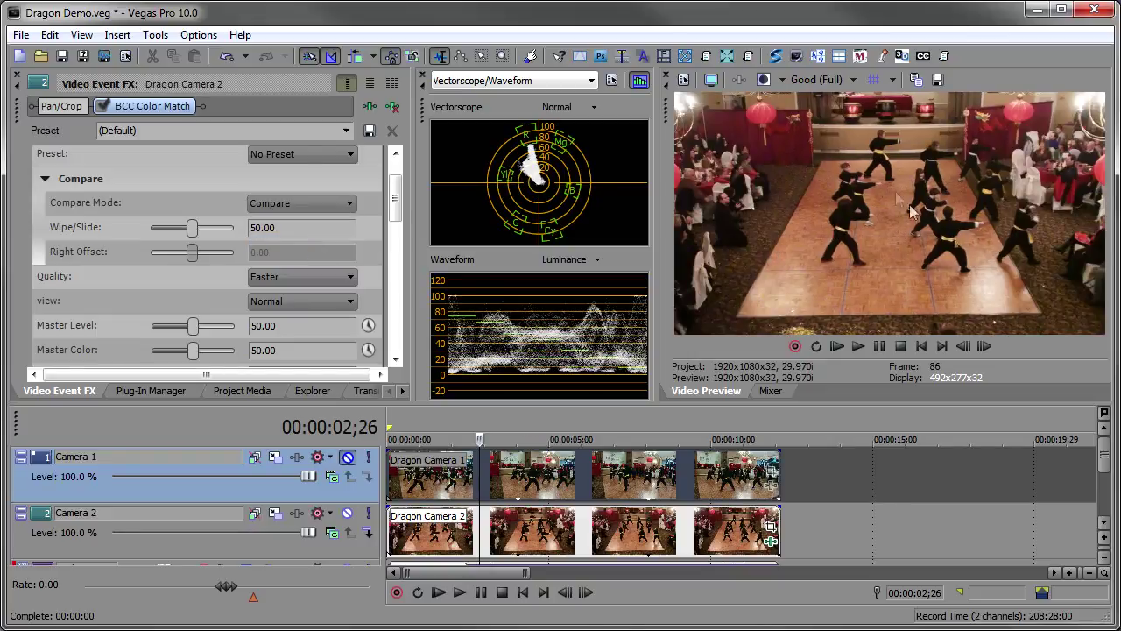
click(300, 201)
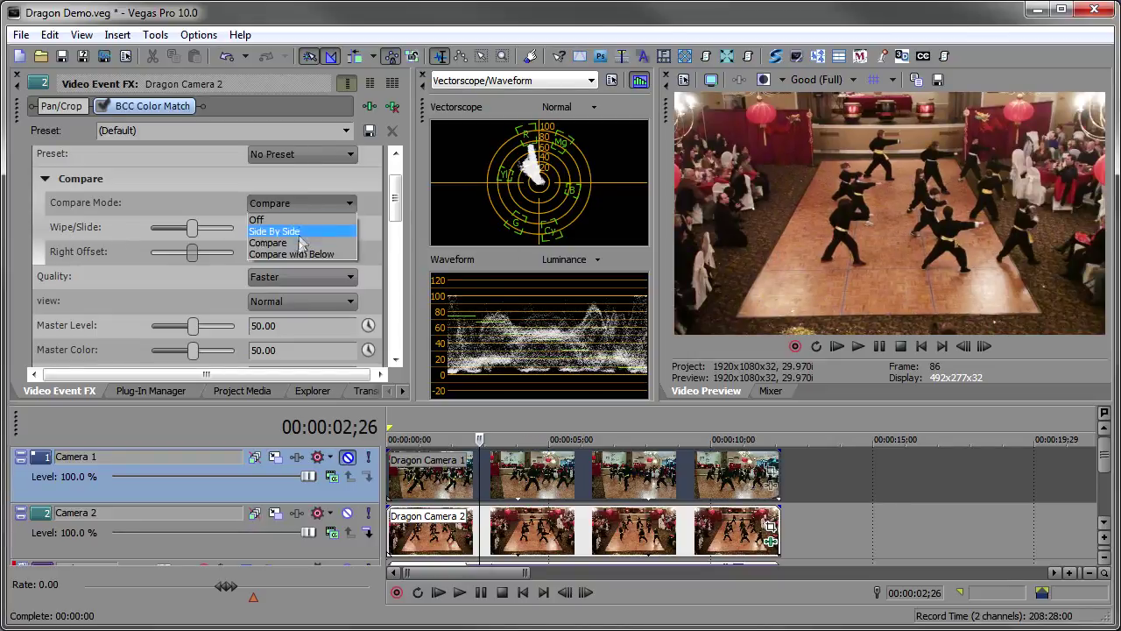
click(296, 250)
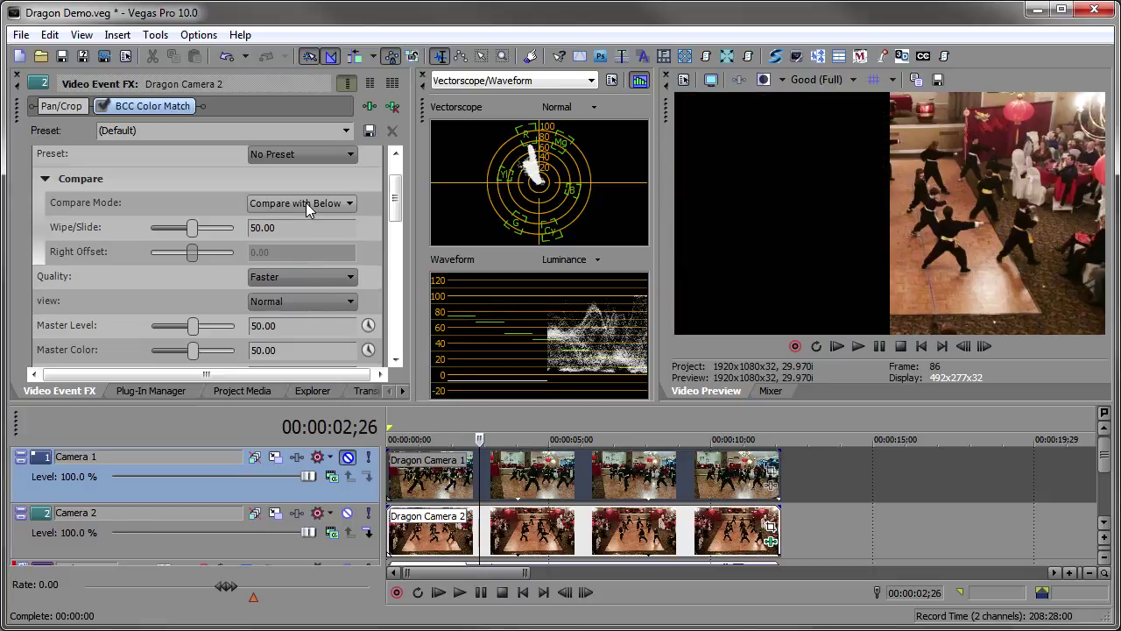
Step: Test Compare with Below with Camera 1 moved under Camera 2, then restore track order and set Compare Mode Off
click(306, 203)
click(303, 224)
click(301, 203)
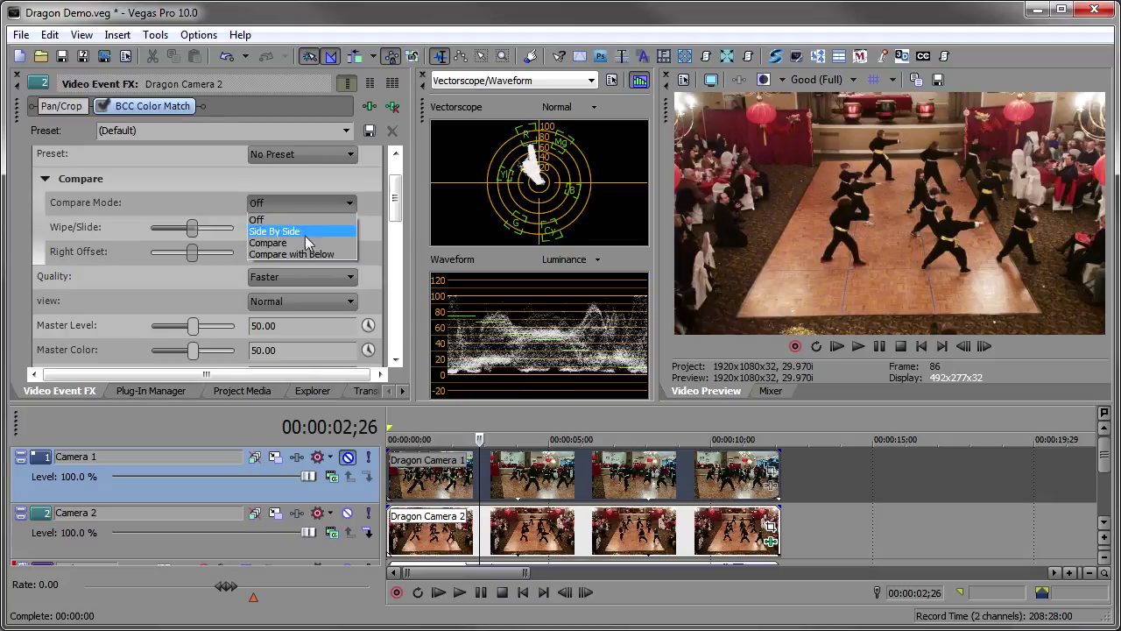
click(298, 249)
drag(304, 488, 307, 534)
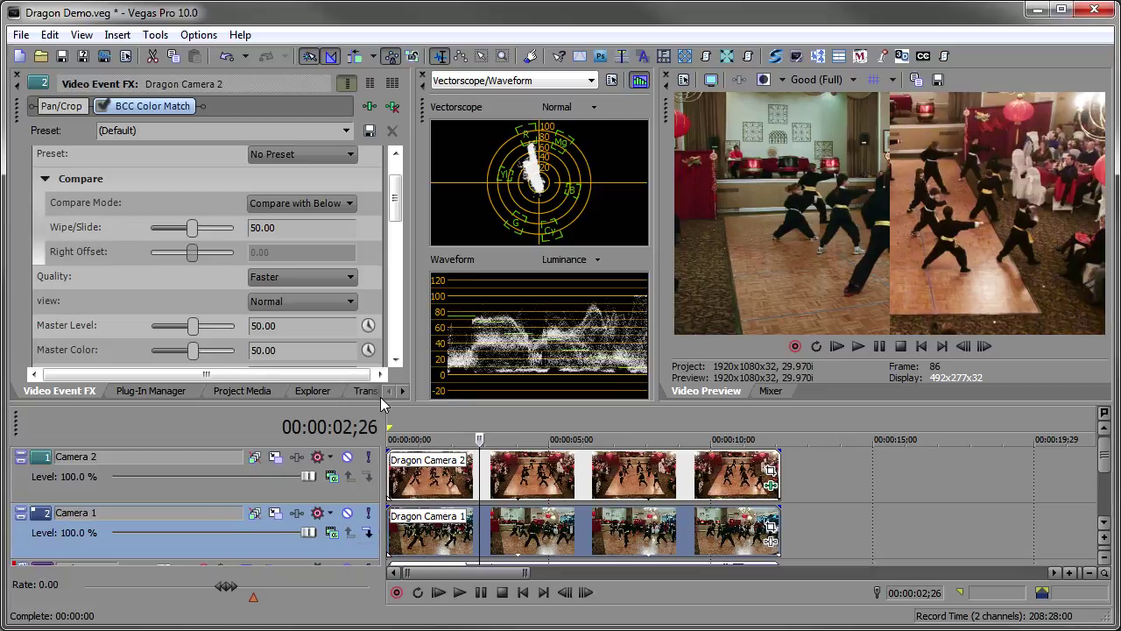
drag(45, 524, 55, 466)
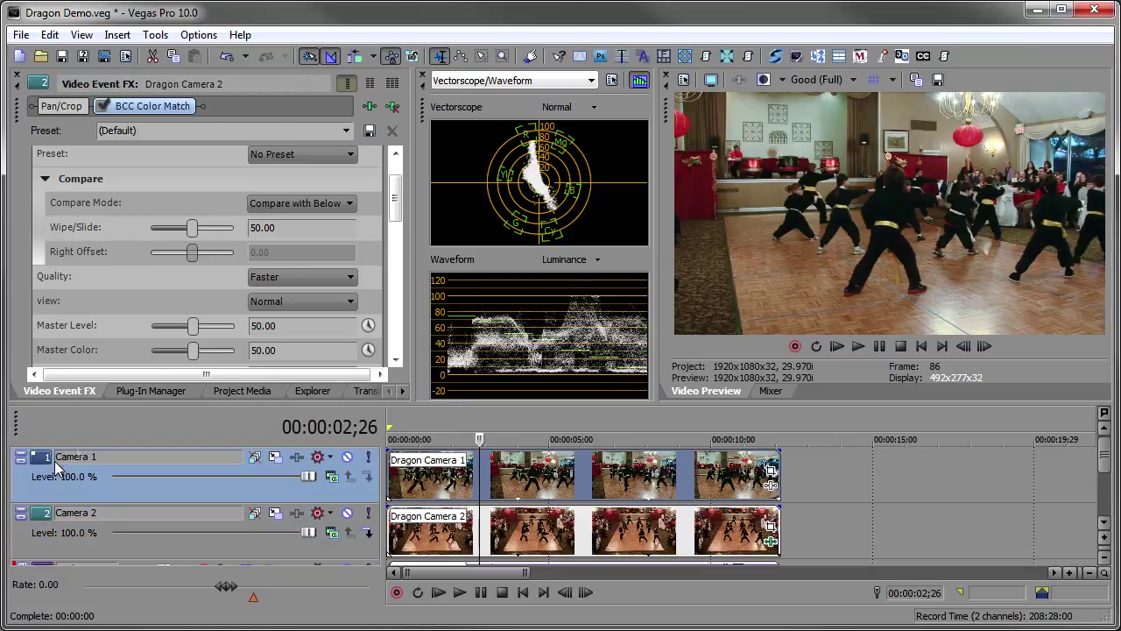
click(304, 199)
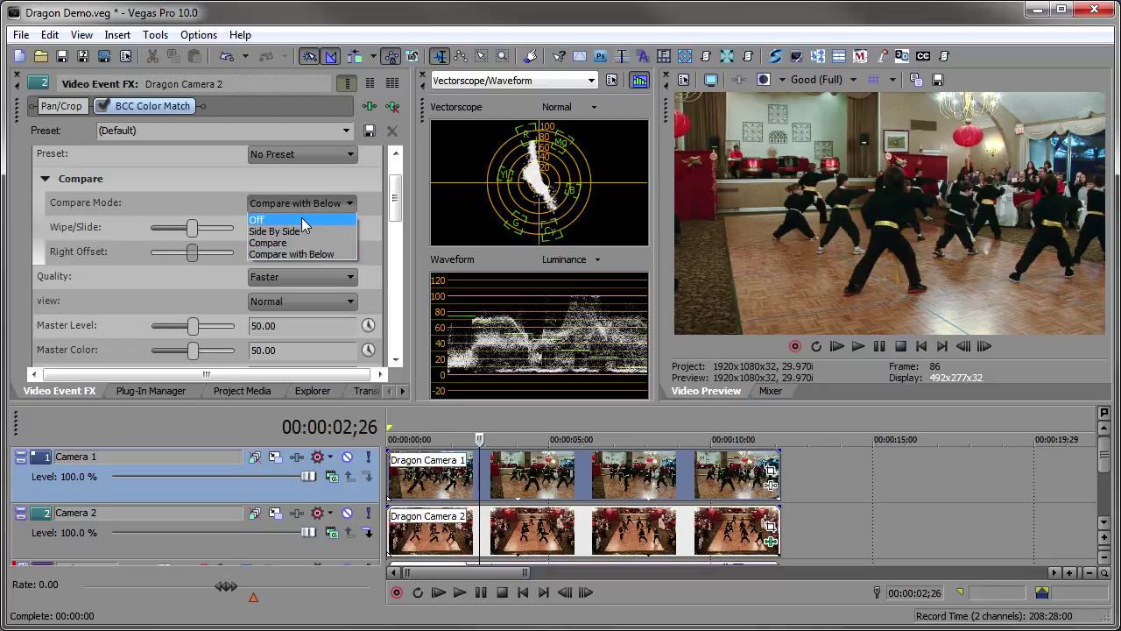
click(301, 219)
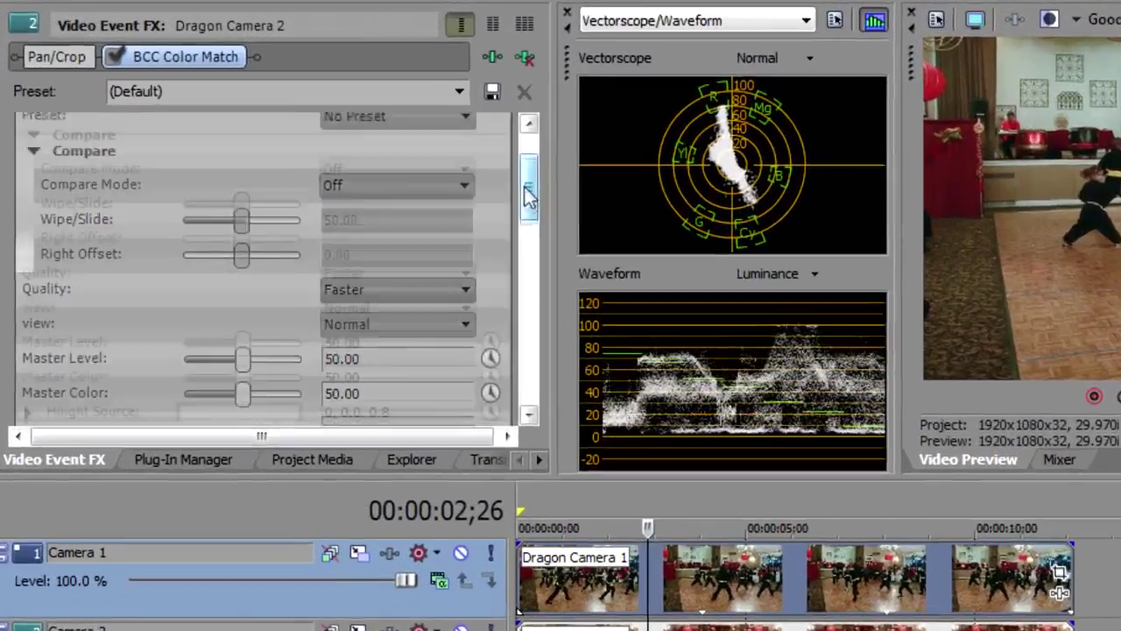
Step: Set Color Match quality to Smoother, then back to Faster, leaving the view Normal
drag(528, 197, 528, 226)
click(445, 158)
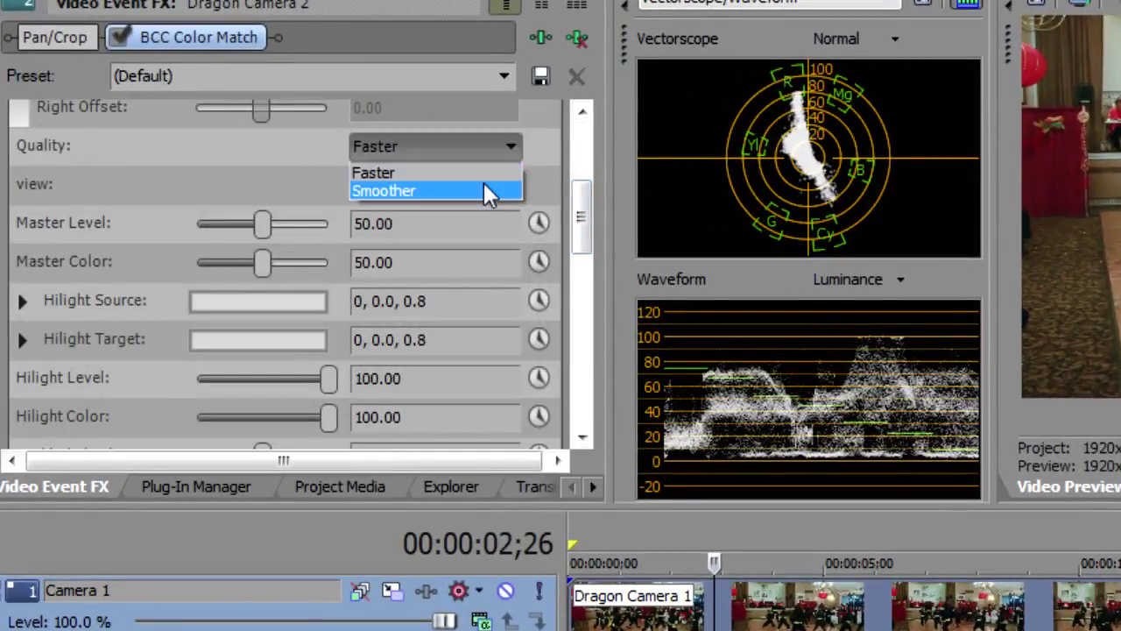
click(483, 188)
click(468, 146)
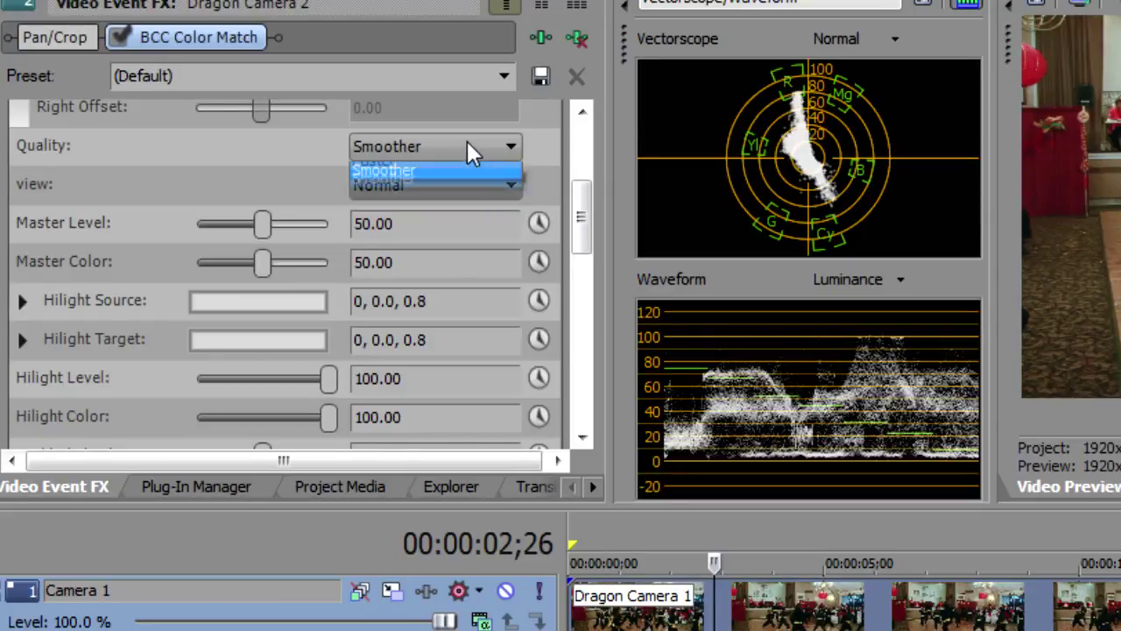
click(455, 169)
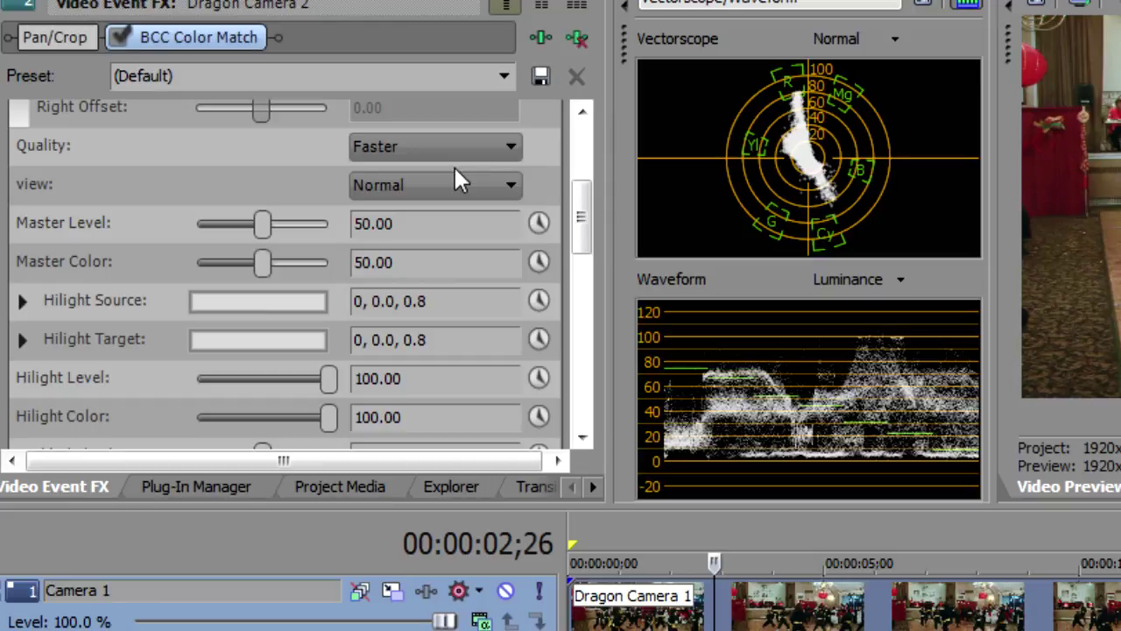
click(464, 187)
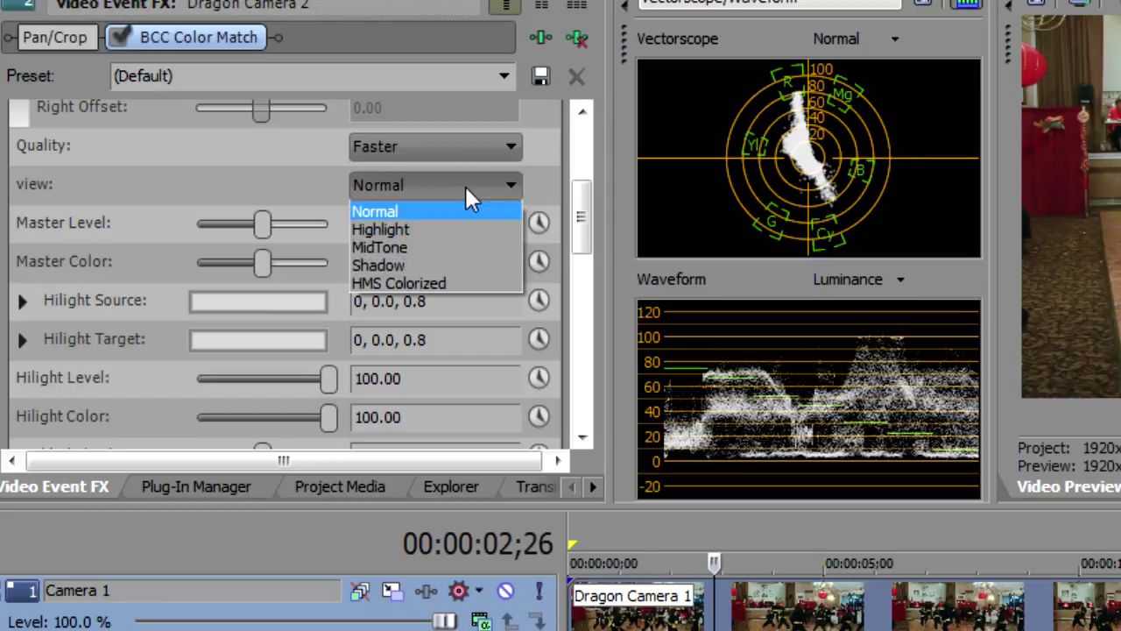
click(465, 186)
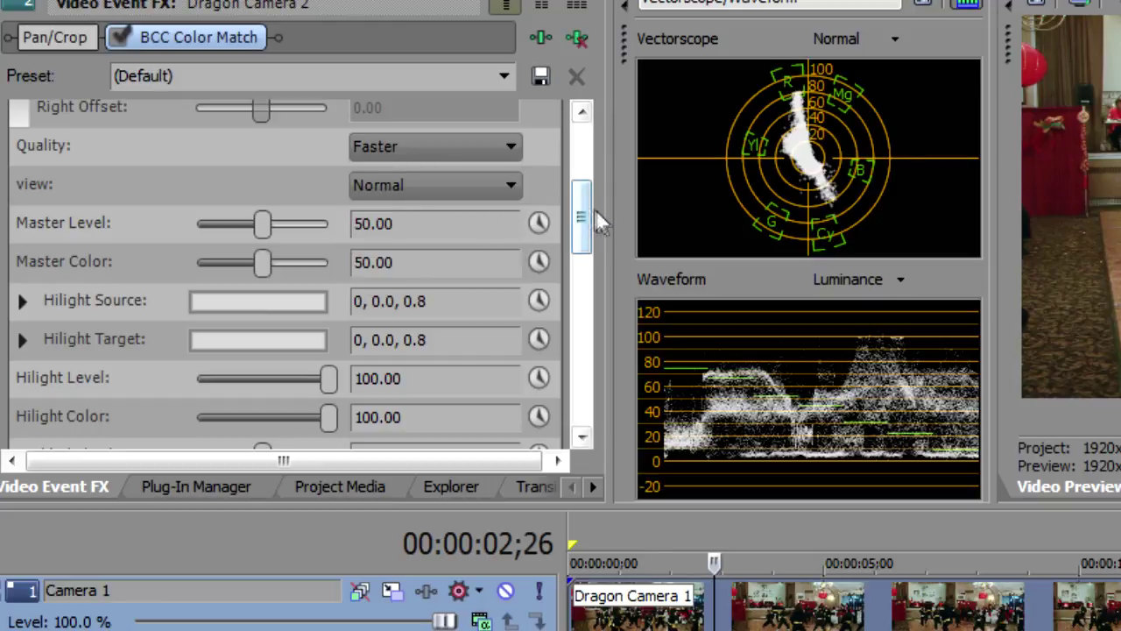
Step: Switch the Color Match view to Highlight and mute Camera 1 to see Camera 2 alone
drag(582, 207, 577, 230)
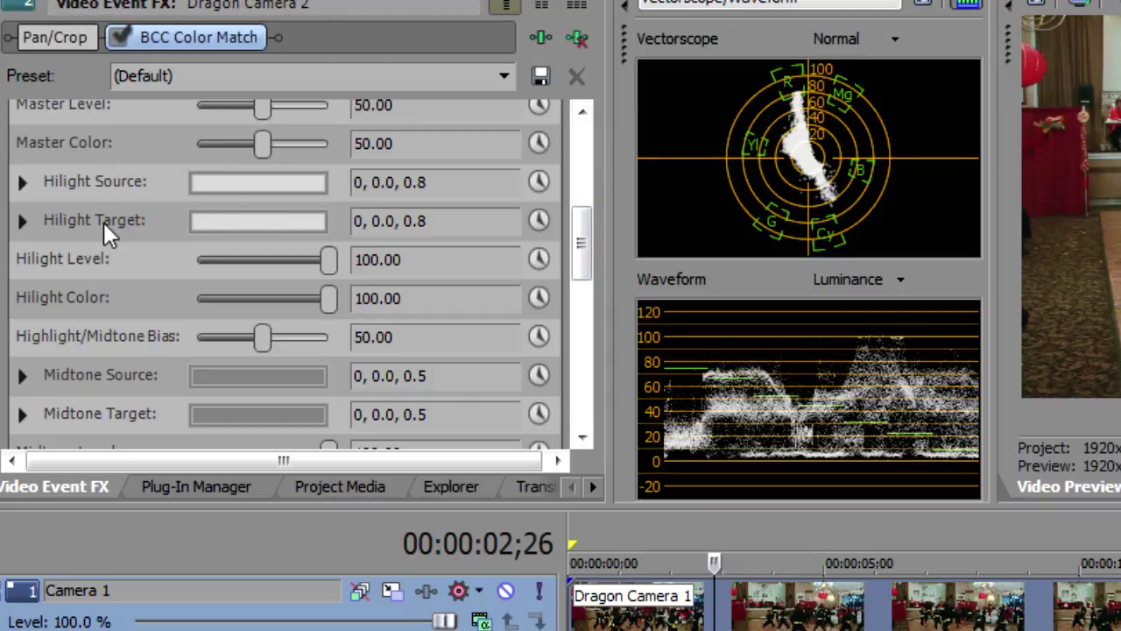
drag(581, 260, 581, 301)
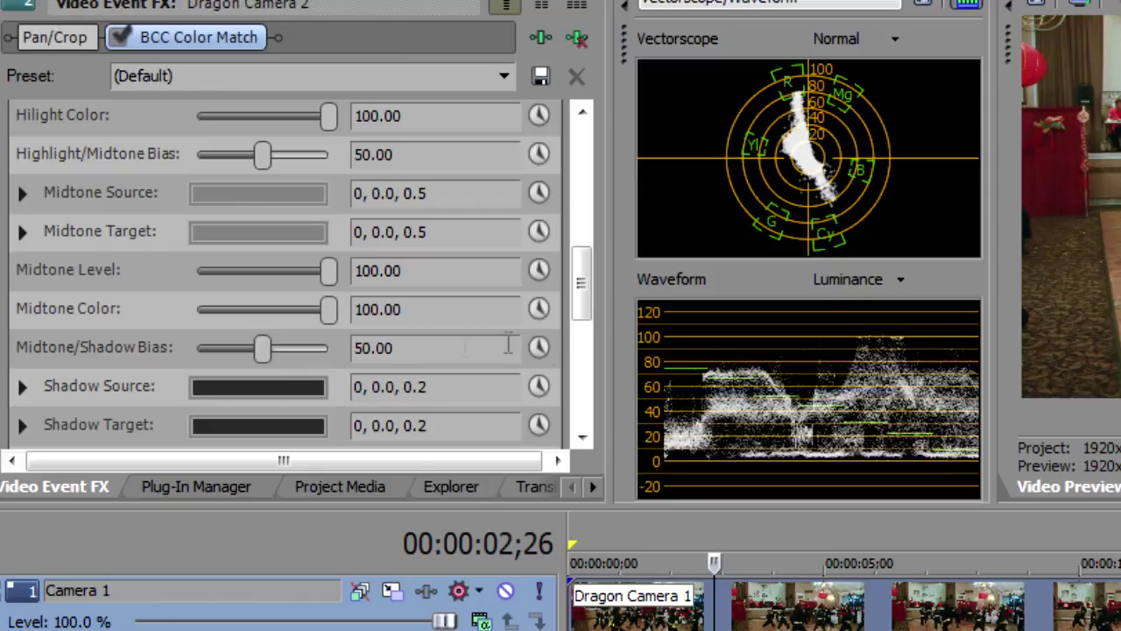
drag(584, 295, 580, 334)
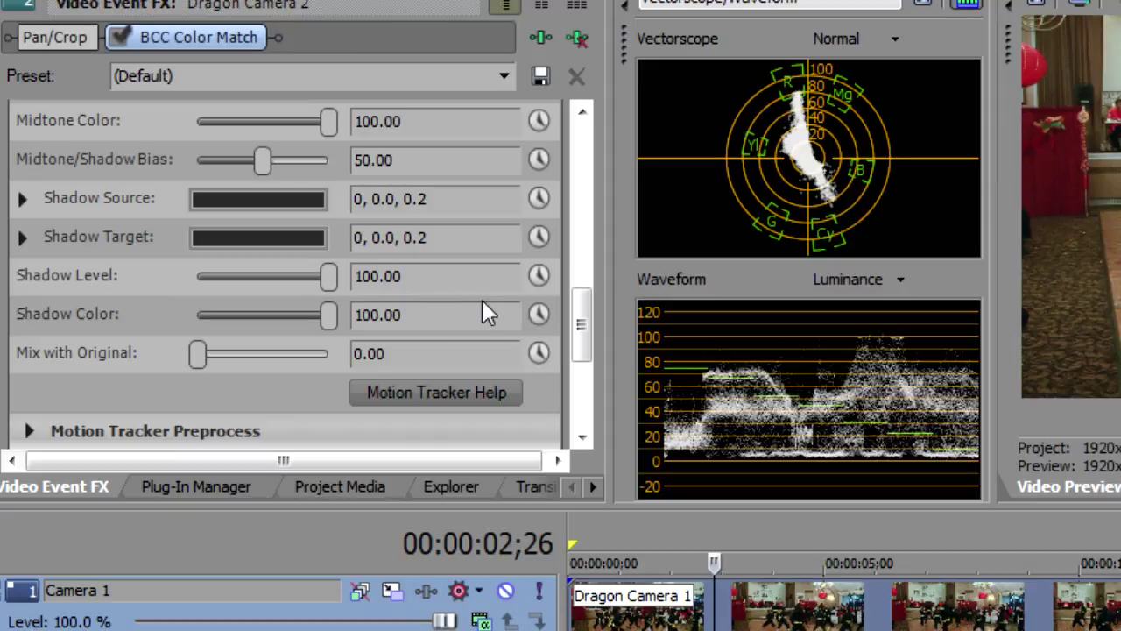
drag(573, 322, 585, 220)
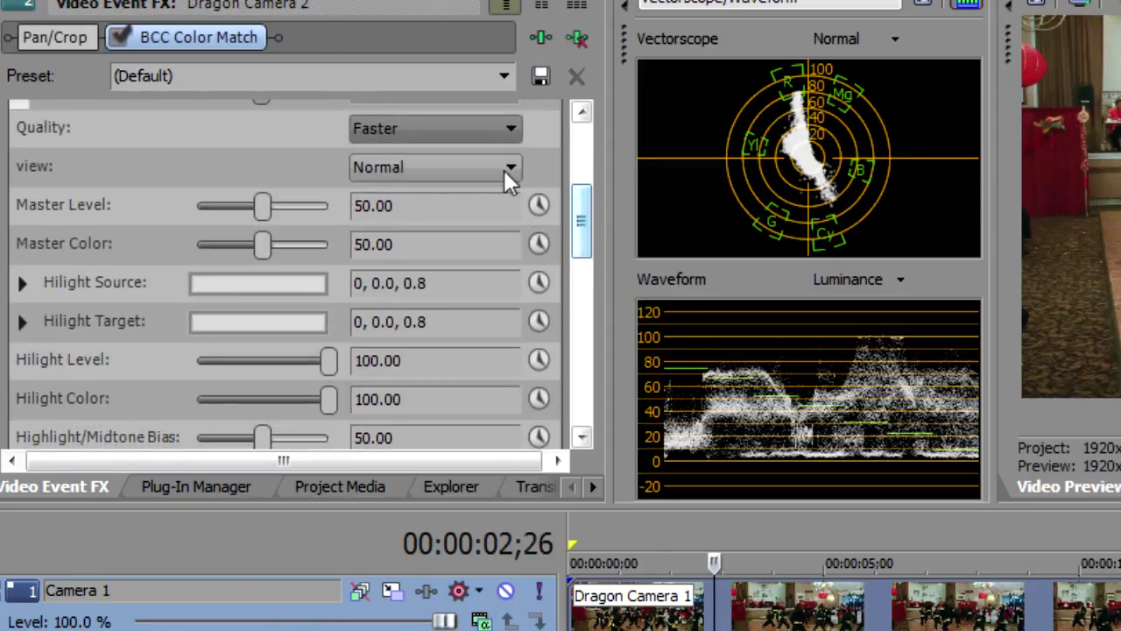
click(503, 168)
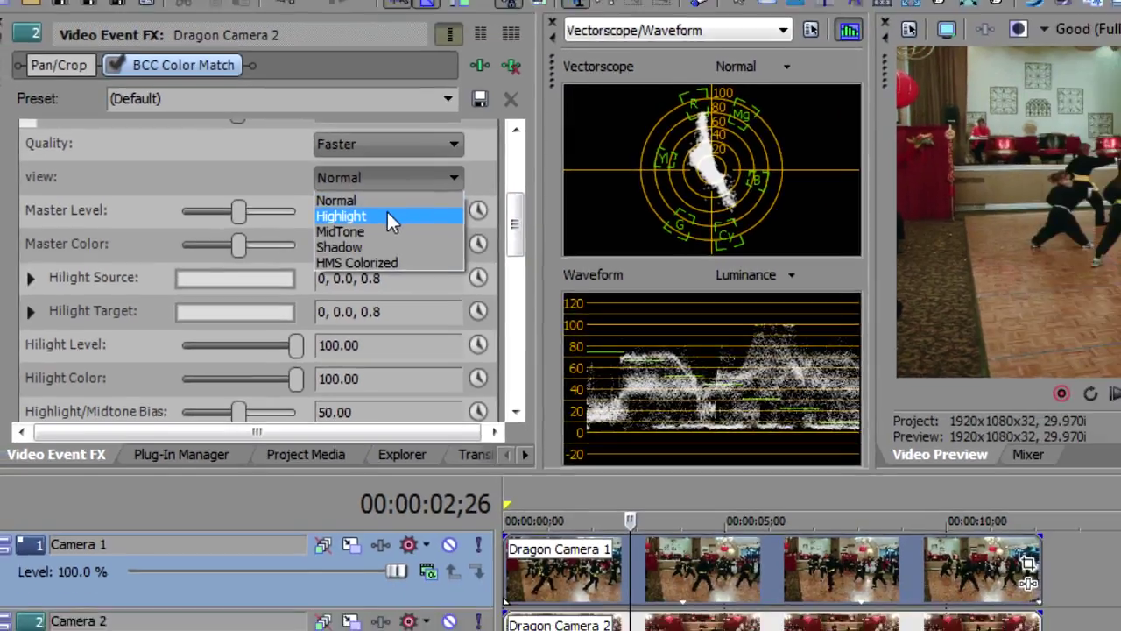
click(434, 210)
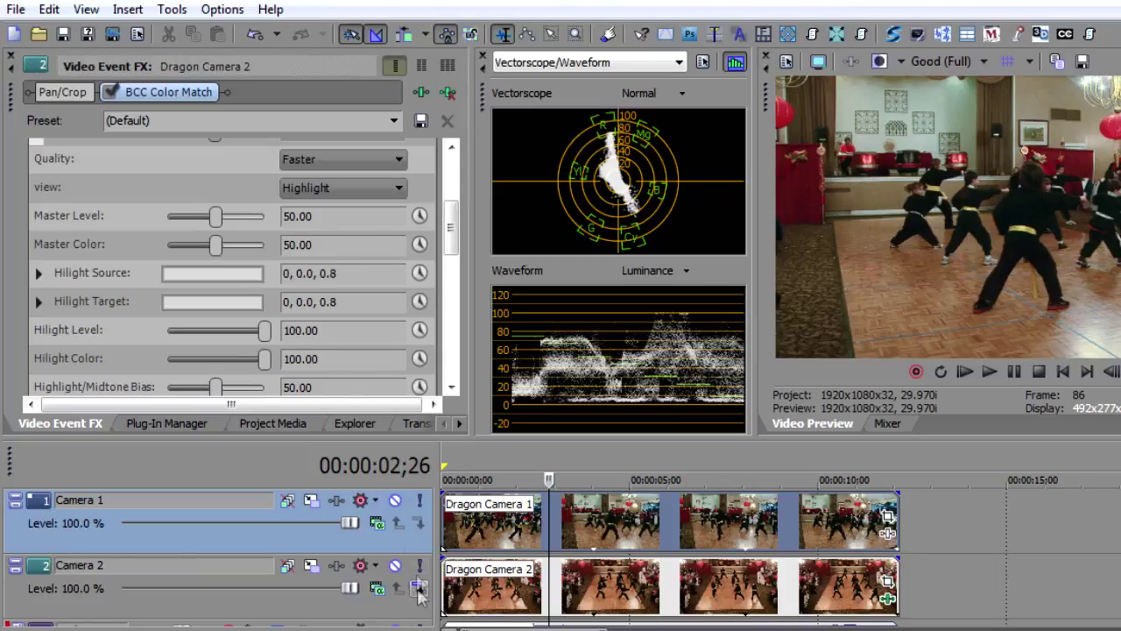
click(395, 500)
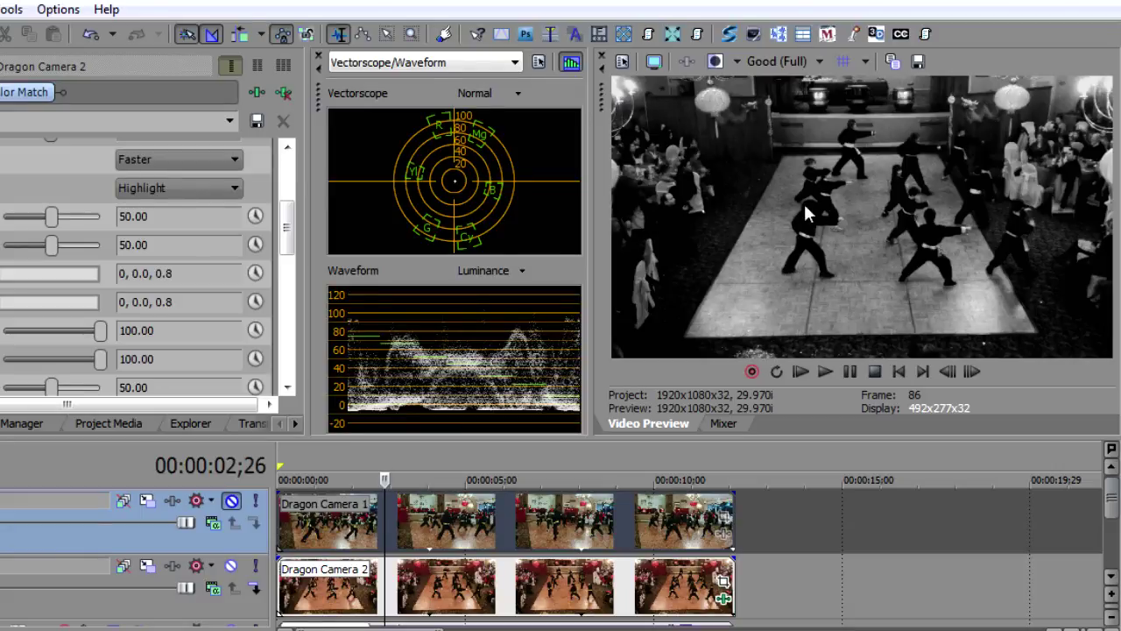
Step: Cycle the Color Match view through MidTone, Shadow and HMS Colorized
click(174, 187)
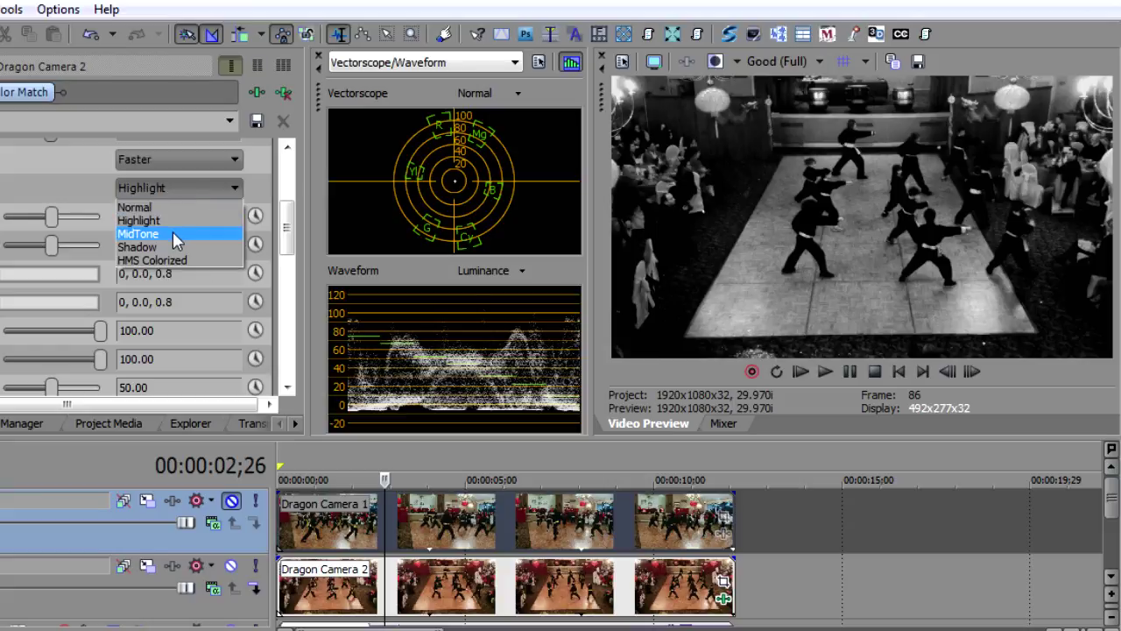
click(173, 231)
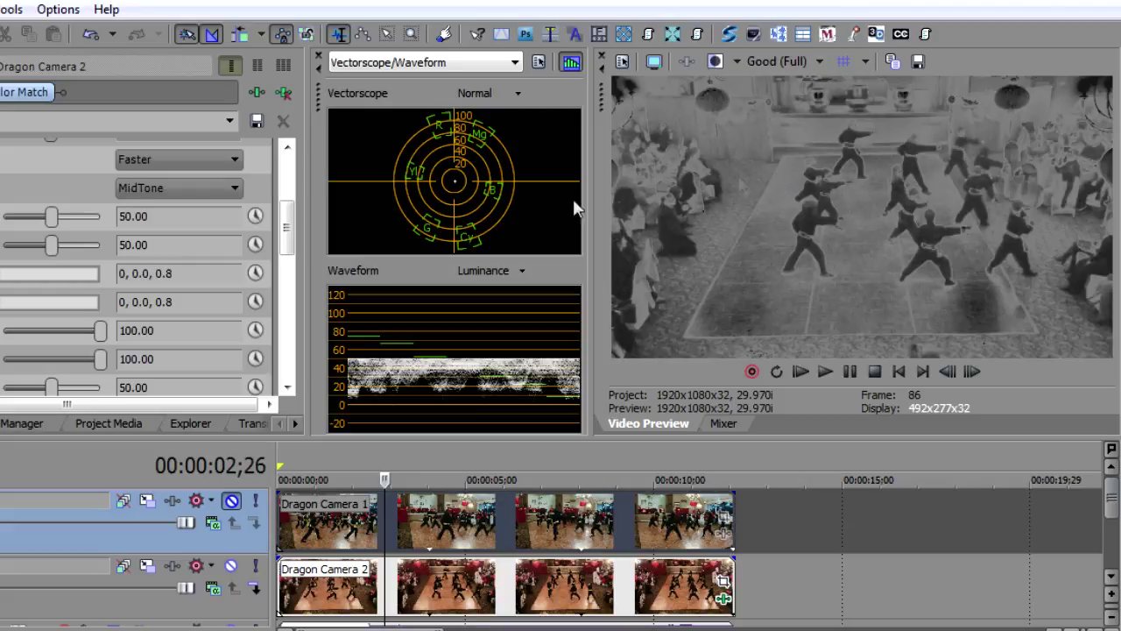
click(202, 189)
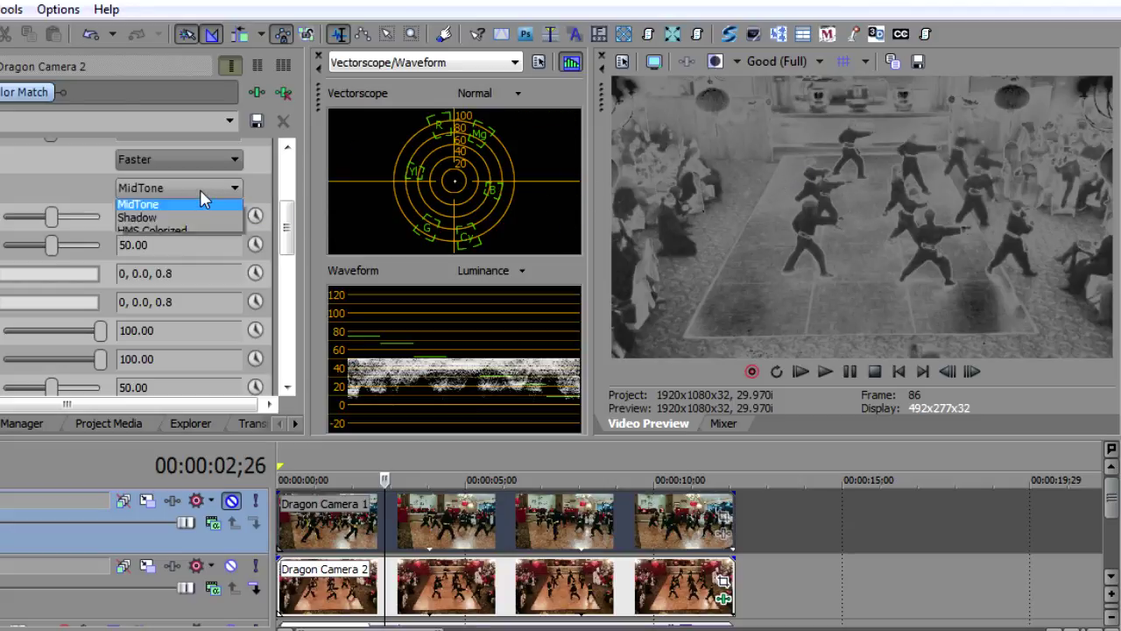
click(191, 248)
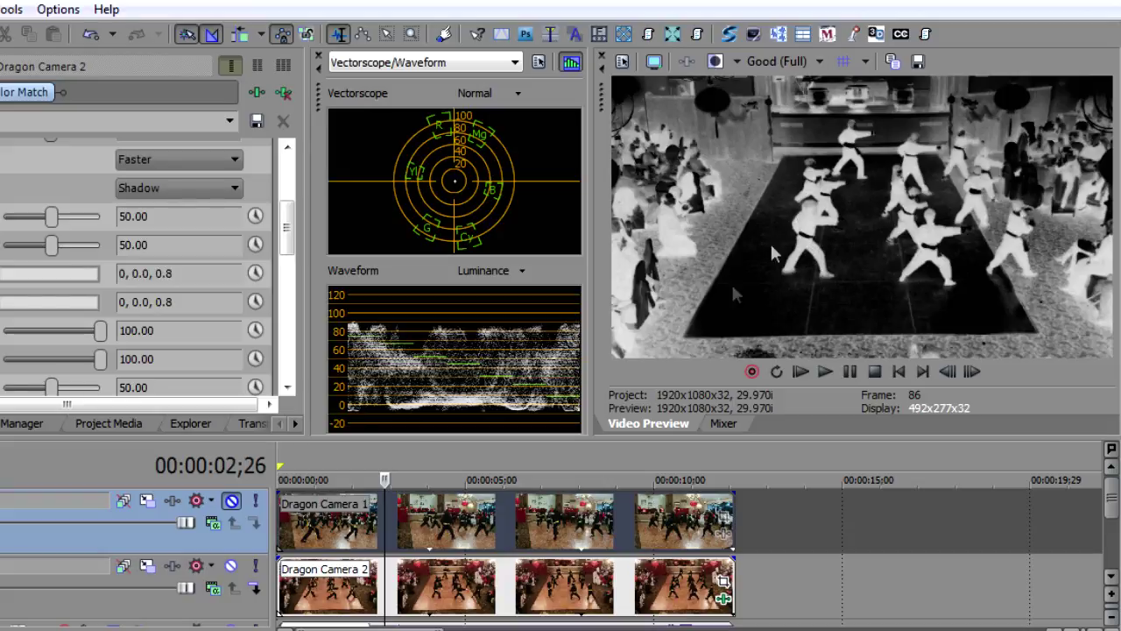
click(198, 189)
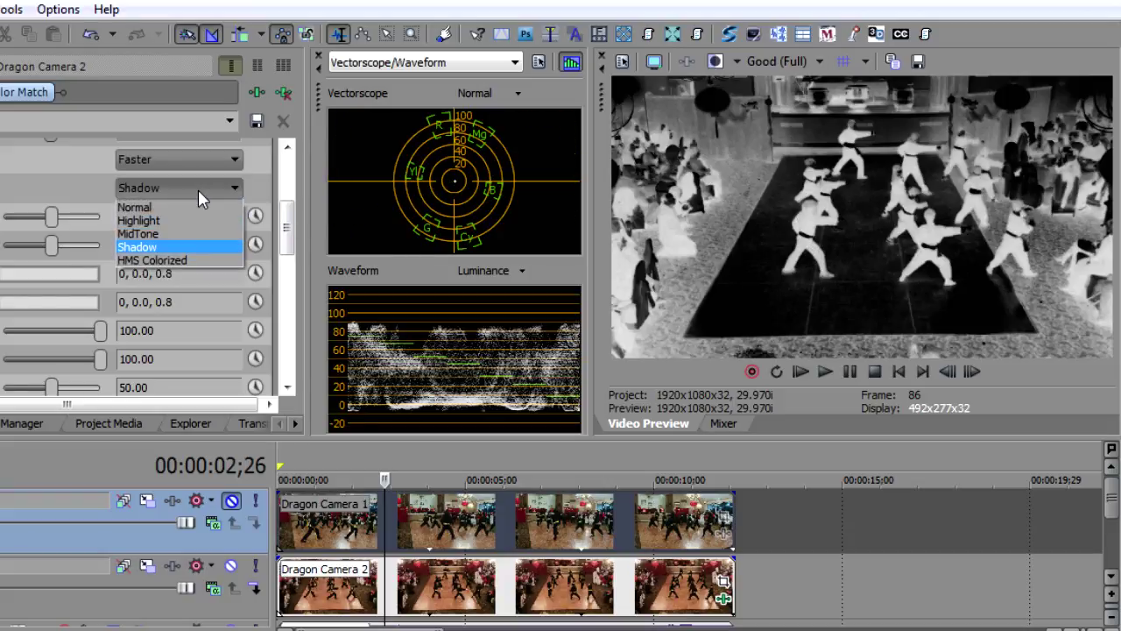
click(203, 261)
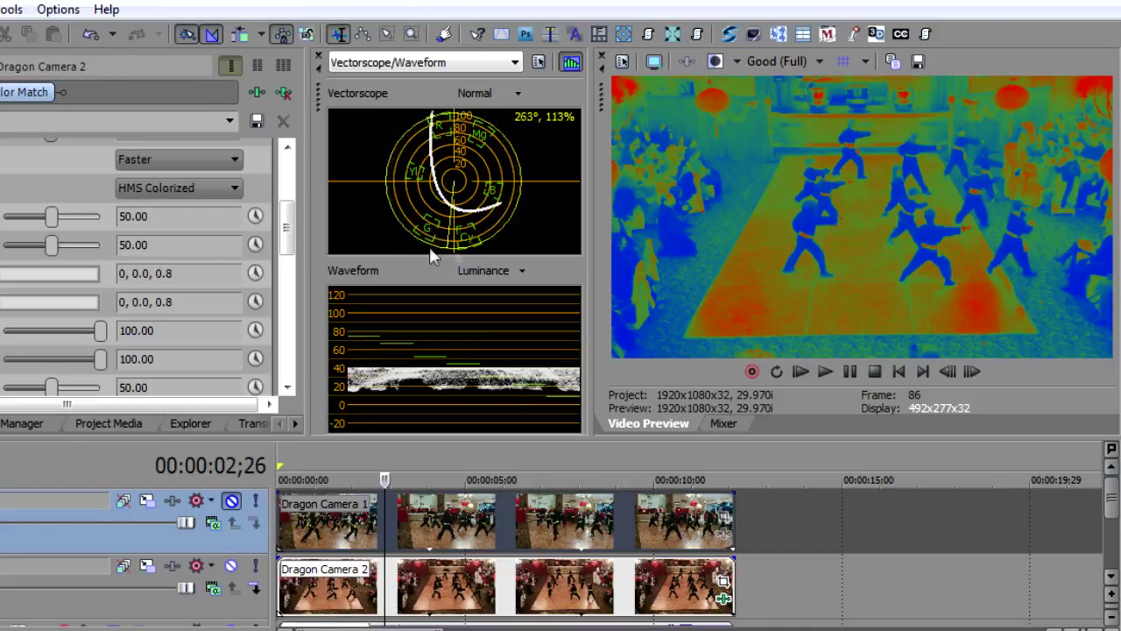
click(160, 186)
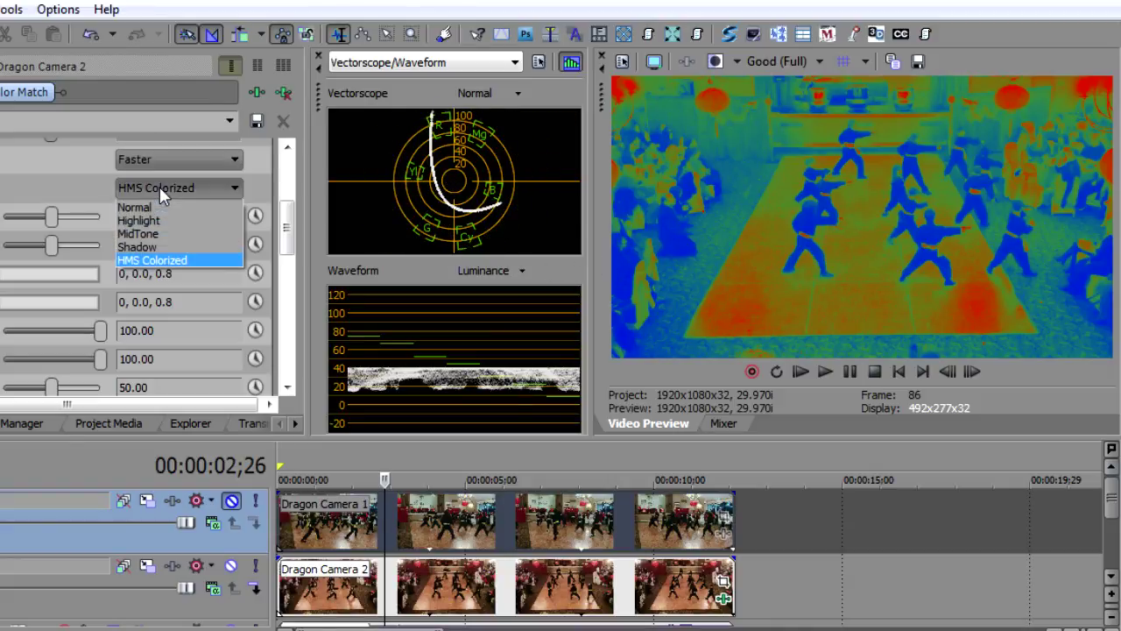
Step: Set the Color Match view to Normal and expand the Hilight Source and Hilight Target controls
click(161, 207)
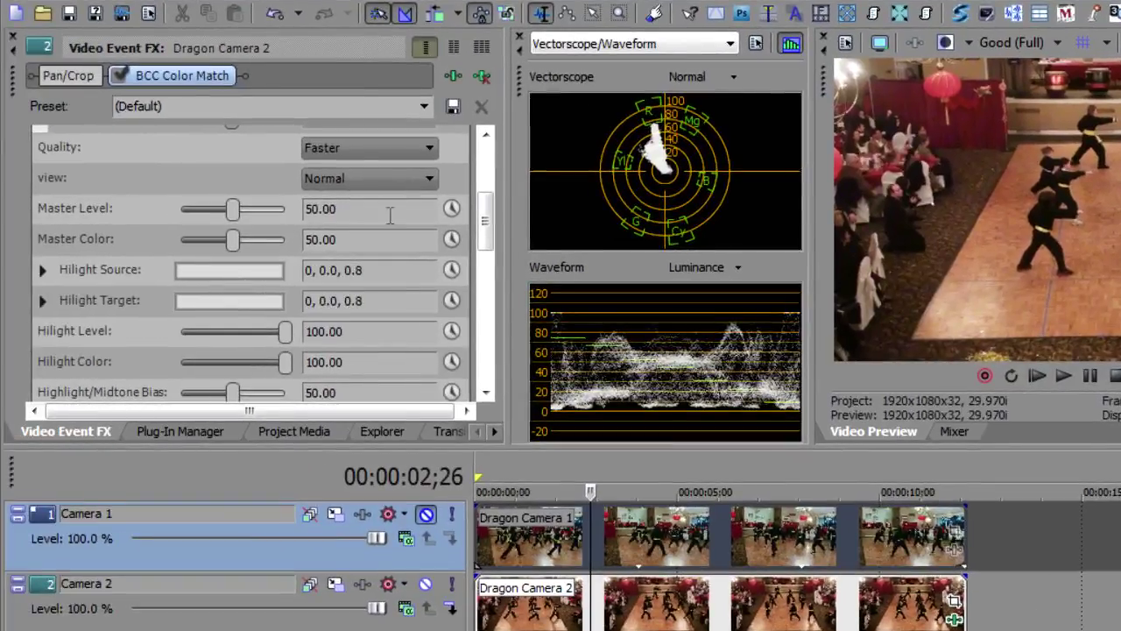
drag(488, 224, 489, 249)
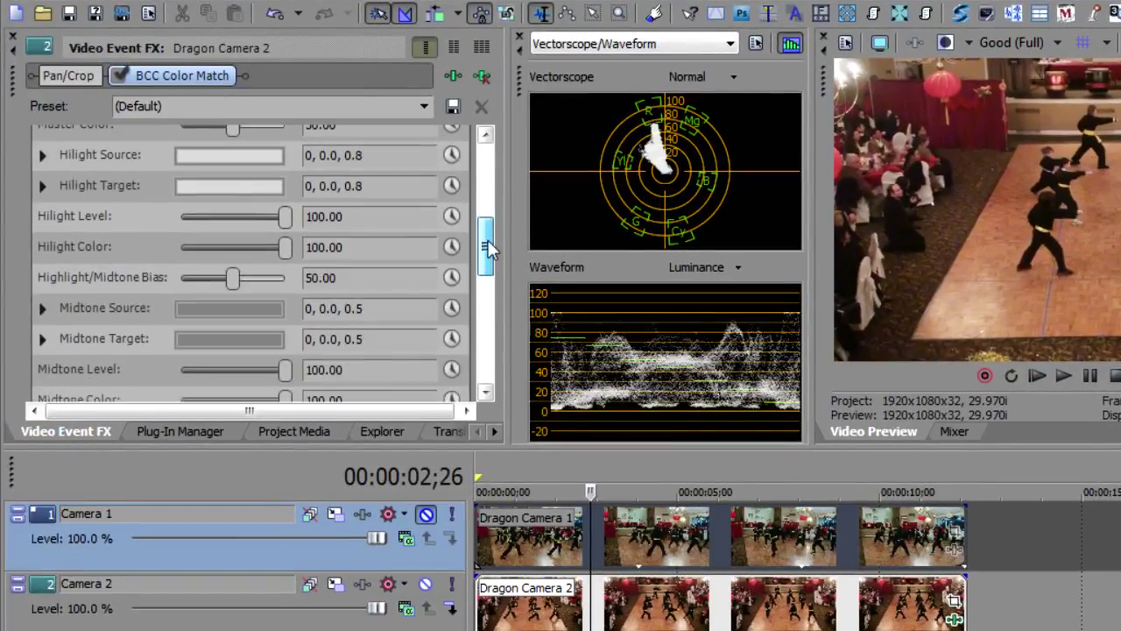
click(42, 155)
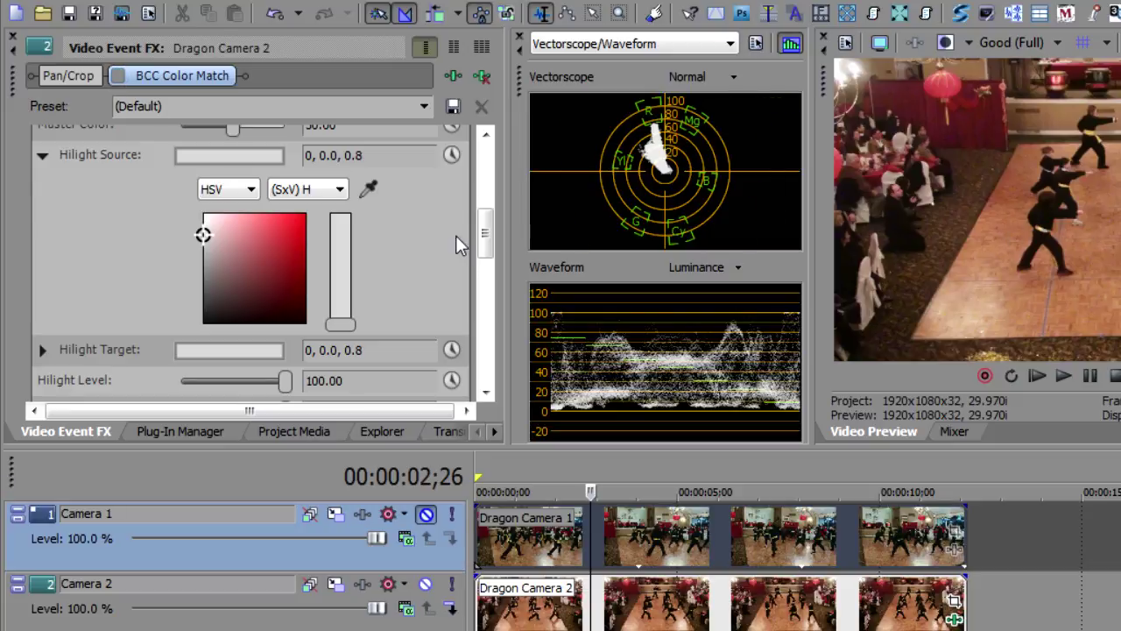
click(42, 350)
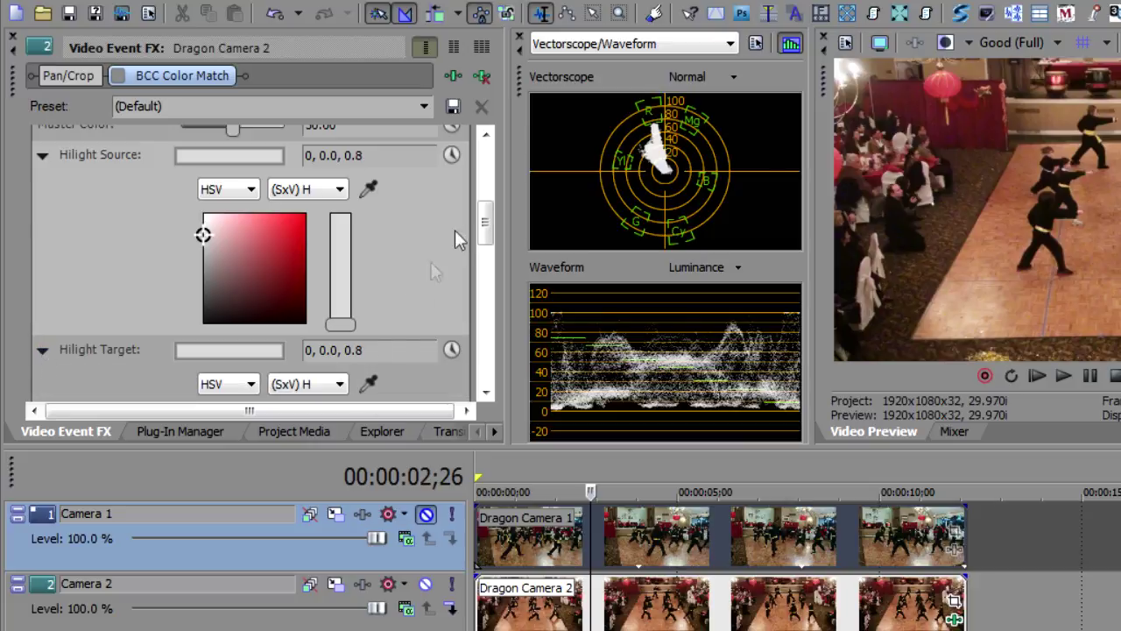
drag(481, 220, 491, 254)
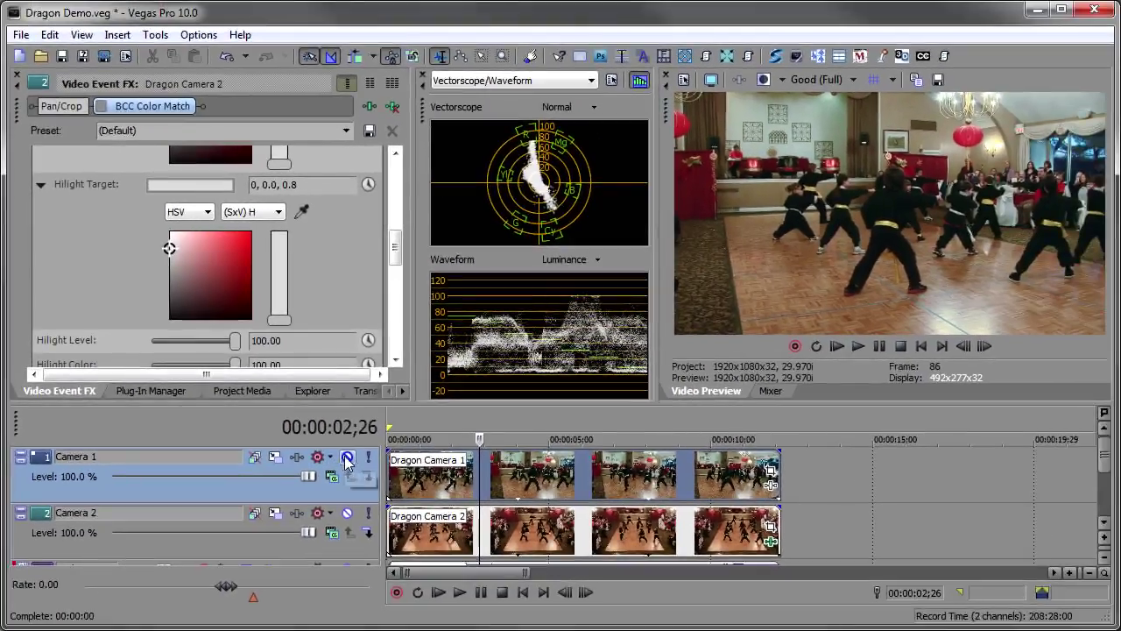
Step: Compare both angles, then eyedropper a bright highlight in Camera 1 as the Hilight Target
click(397, 494)
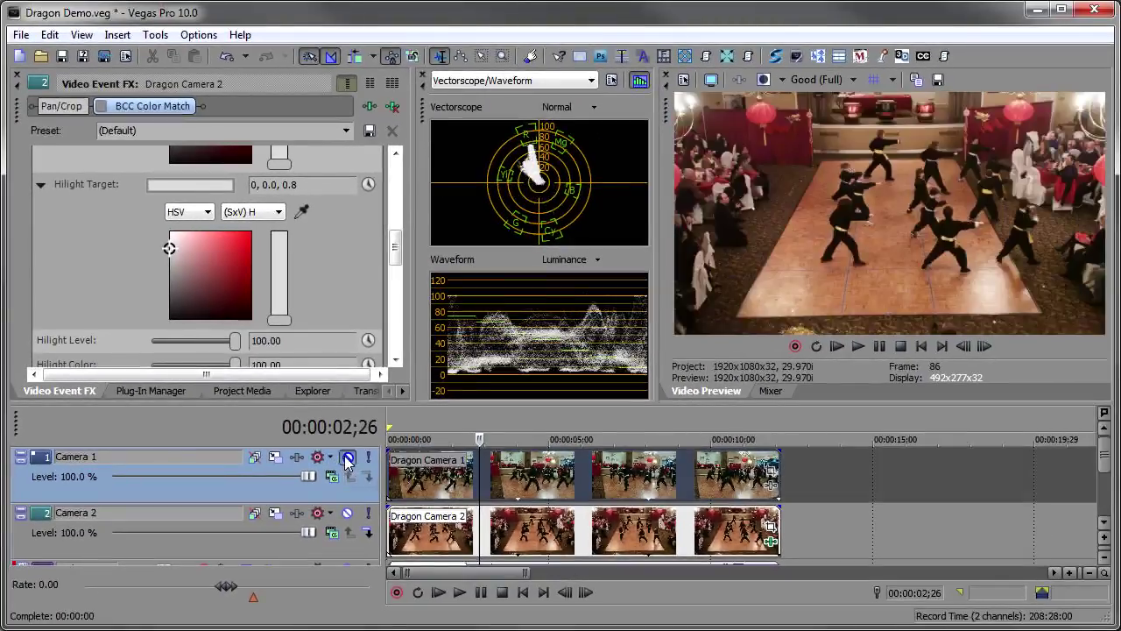
click(348, 459)
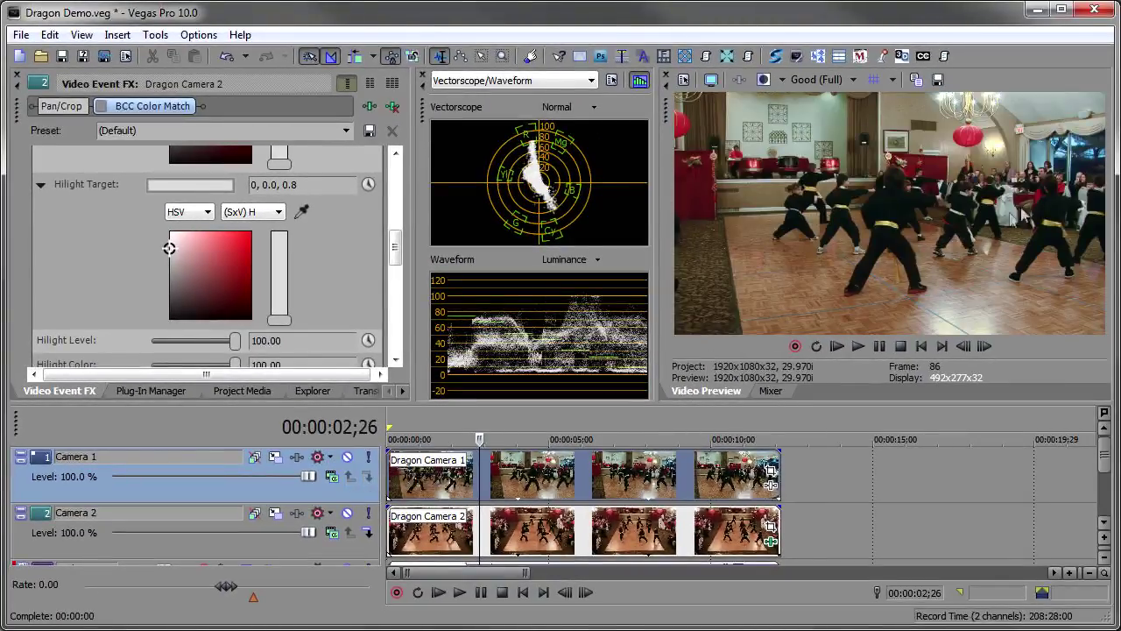
click(347, 456)
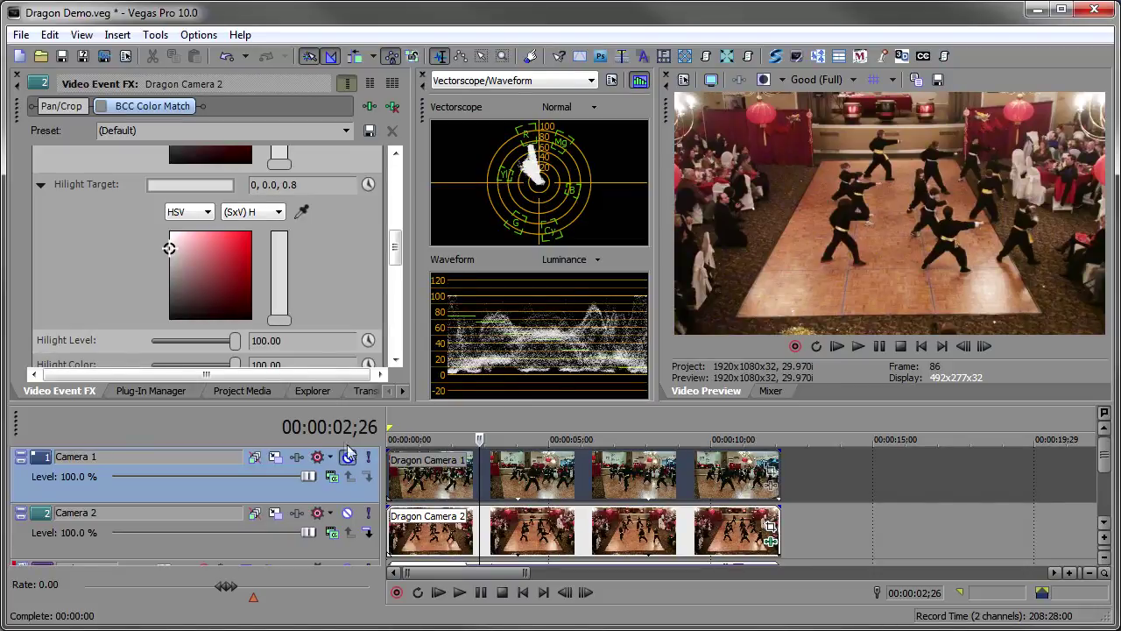
click(347, 459)
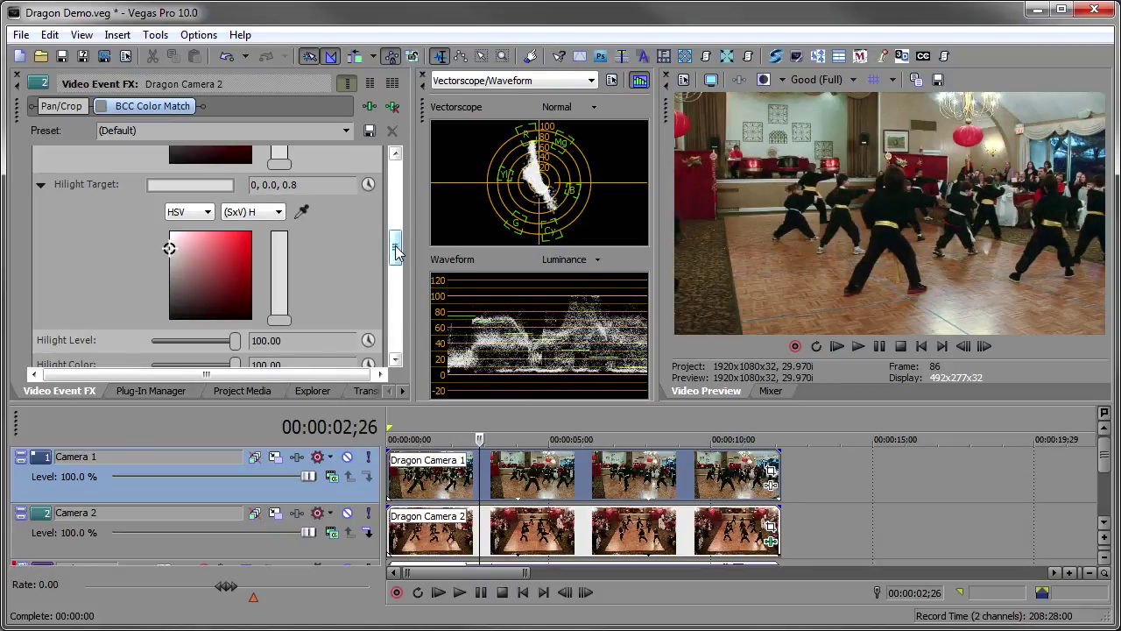
click(301, 212)
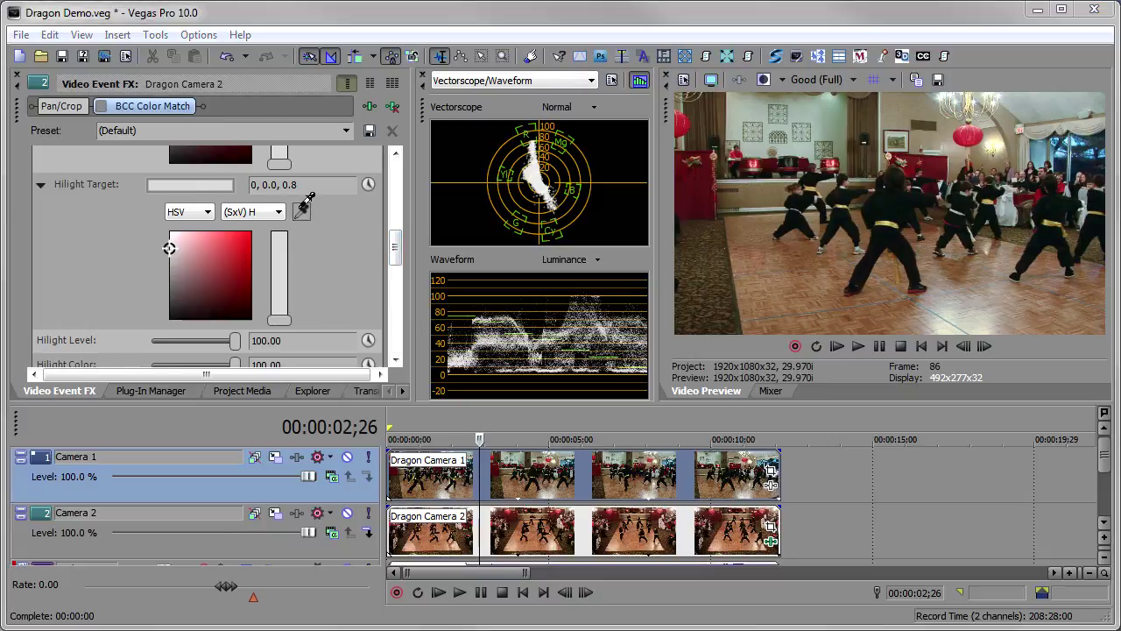
click(1009, 202)
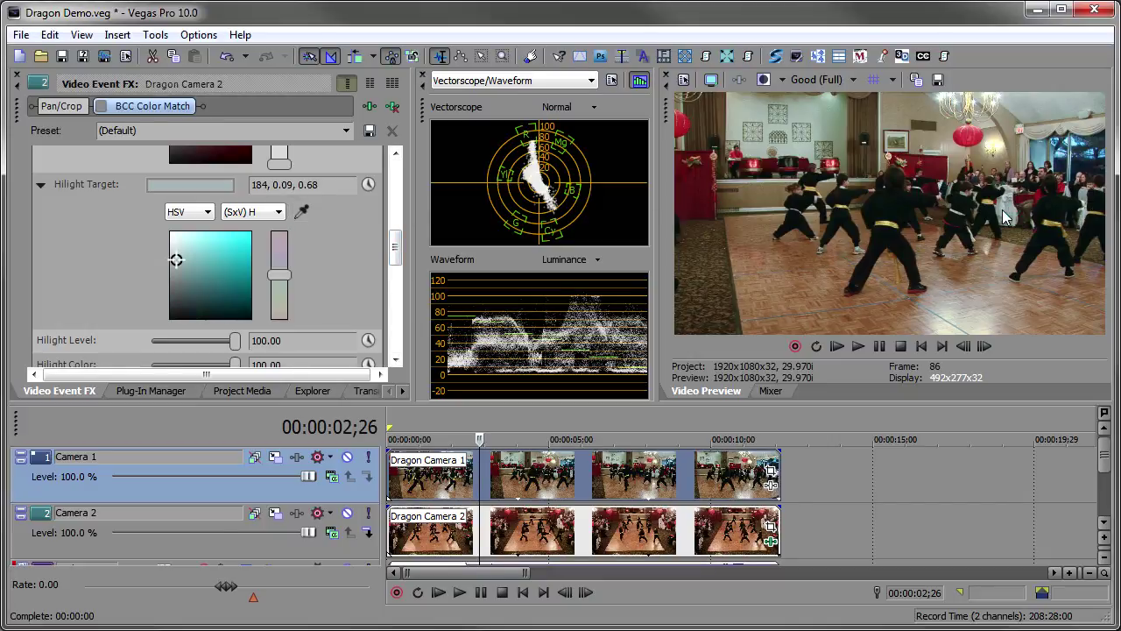
Step: With Camera 1 muted, sample Hilight Source from Camera 2 (26, 0.18, 0.77) and toggle the effect to compare
drag(393, 252, 393, 219)
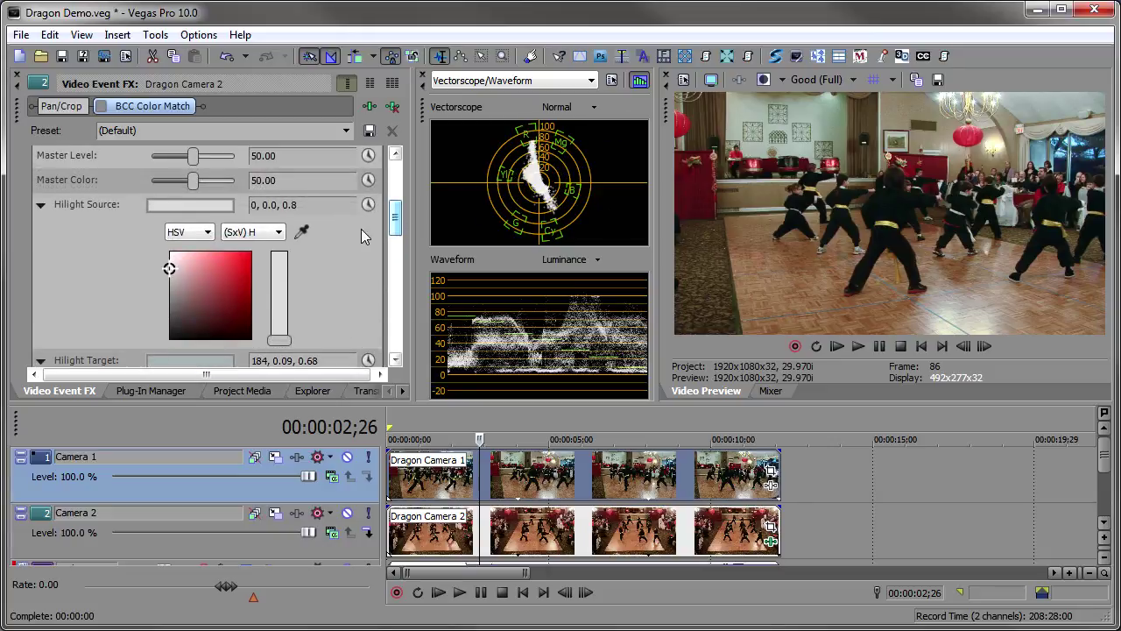
click(347, 456)
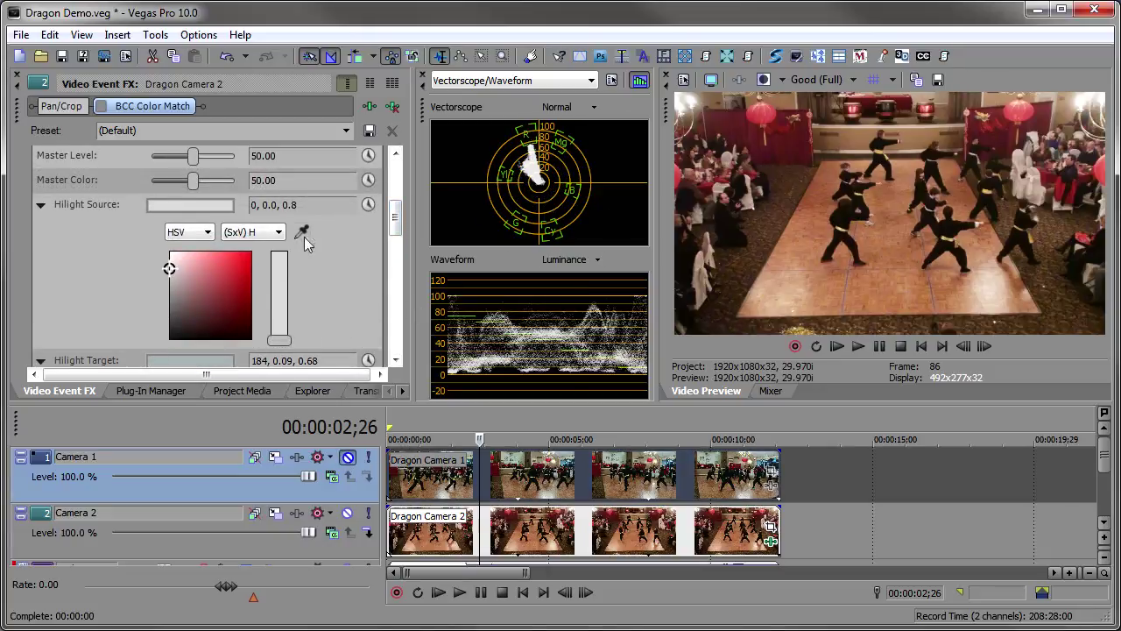
click(1034, 186)
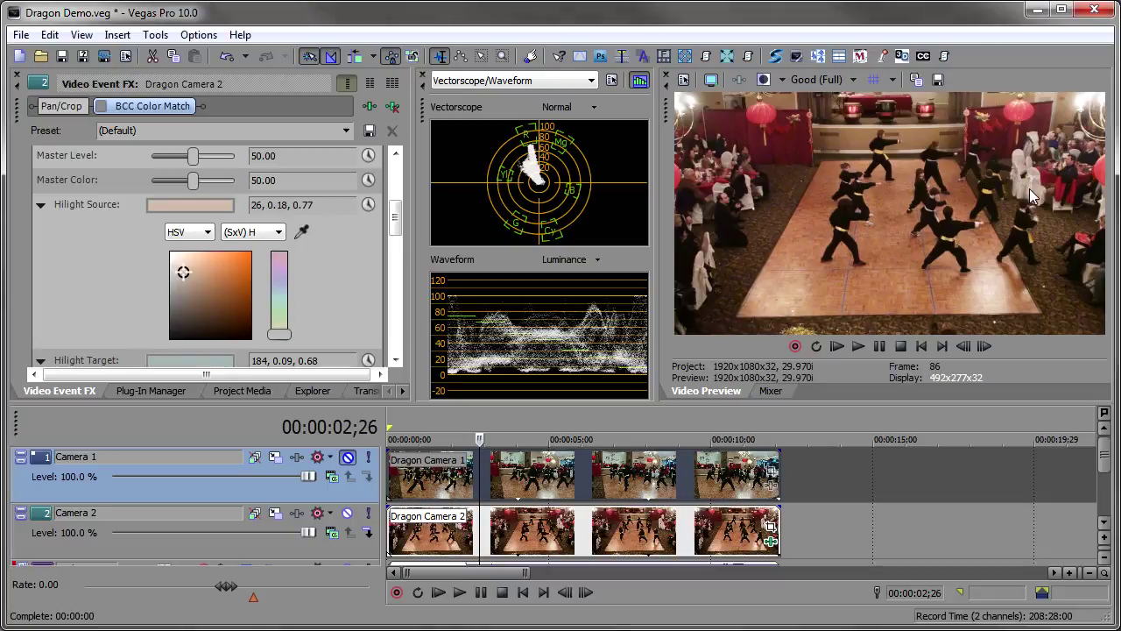
click(105, 108)
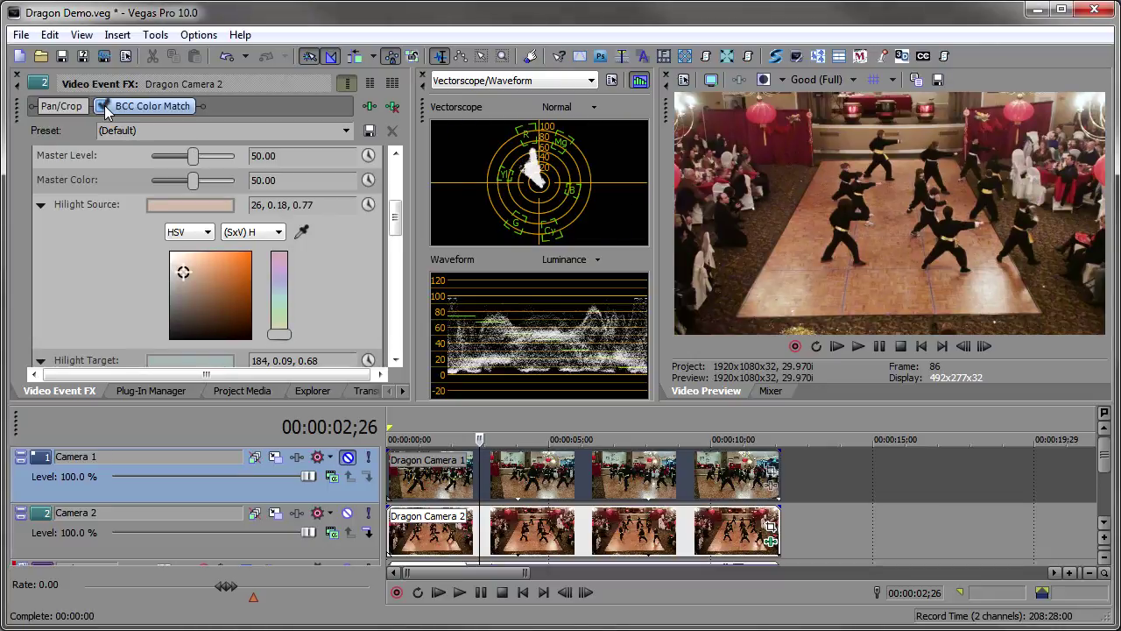
click(105, 108)
click(104, 108)
click(103, 108)
drag(396, 219, 398, 285)
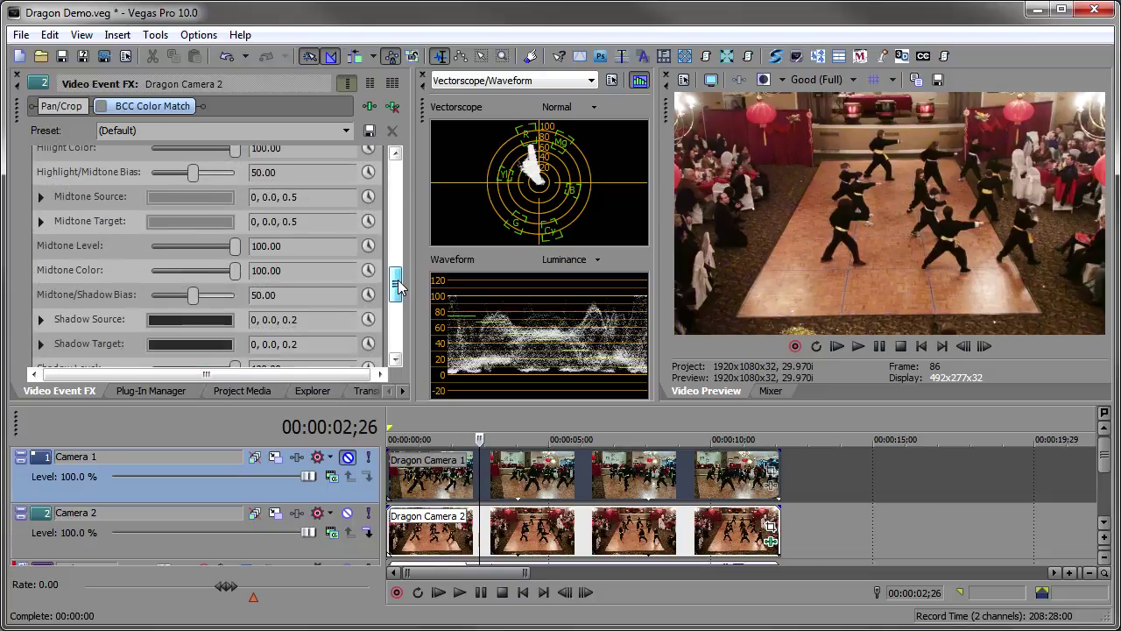
Step: Expand the midtone controls and sample Midtone Target 24, 0.36, 0.57 from Camera 1
click(39, 223)
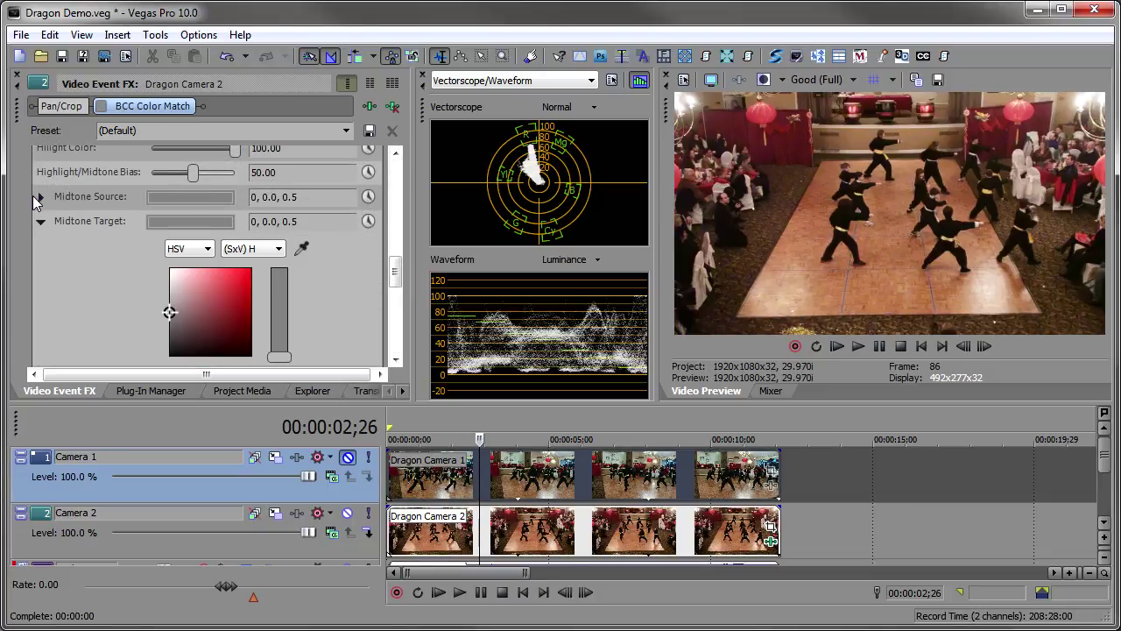
click(41, 199)
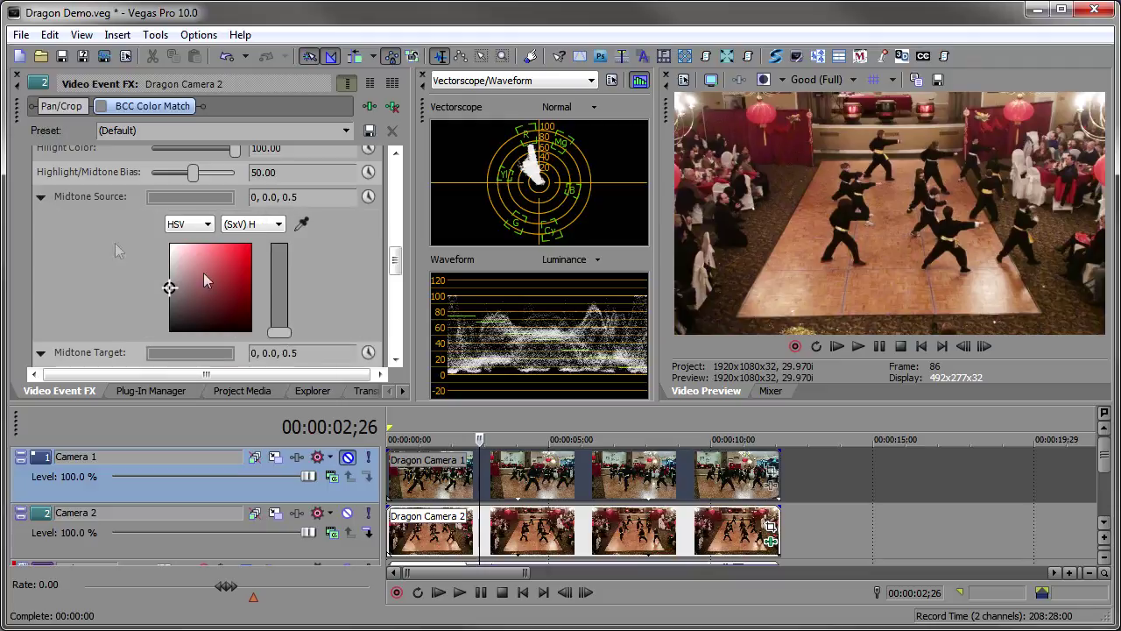
drag(396, 256, 397, 288)
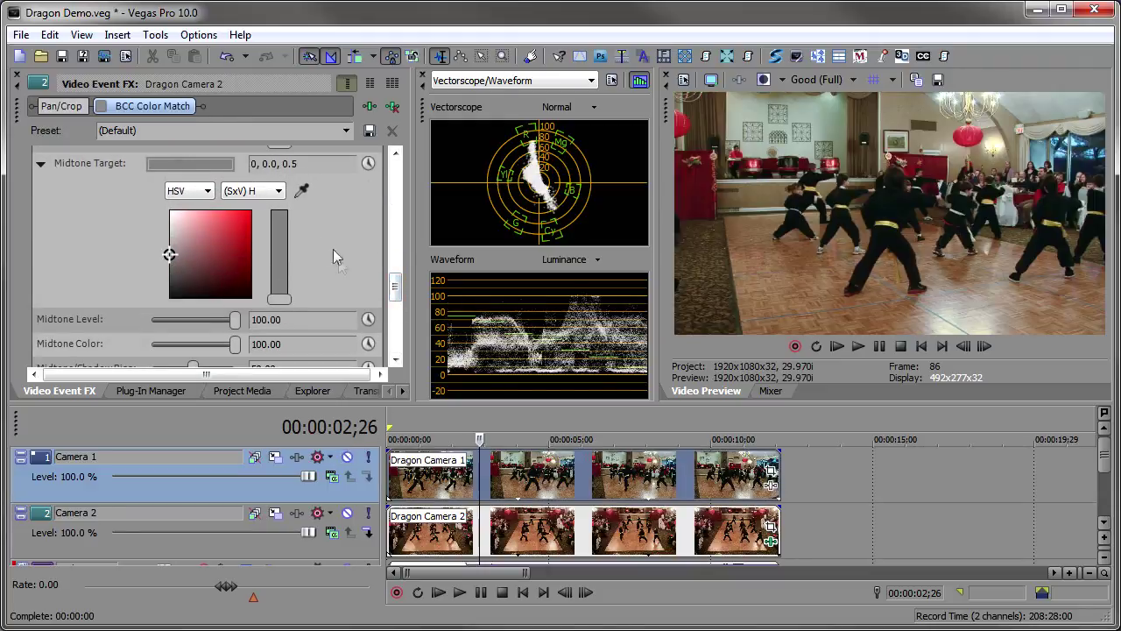
click(301, 190)
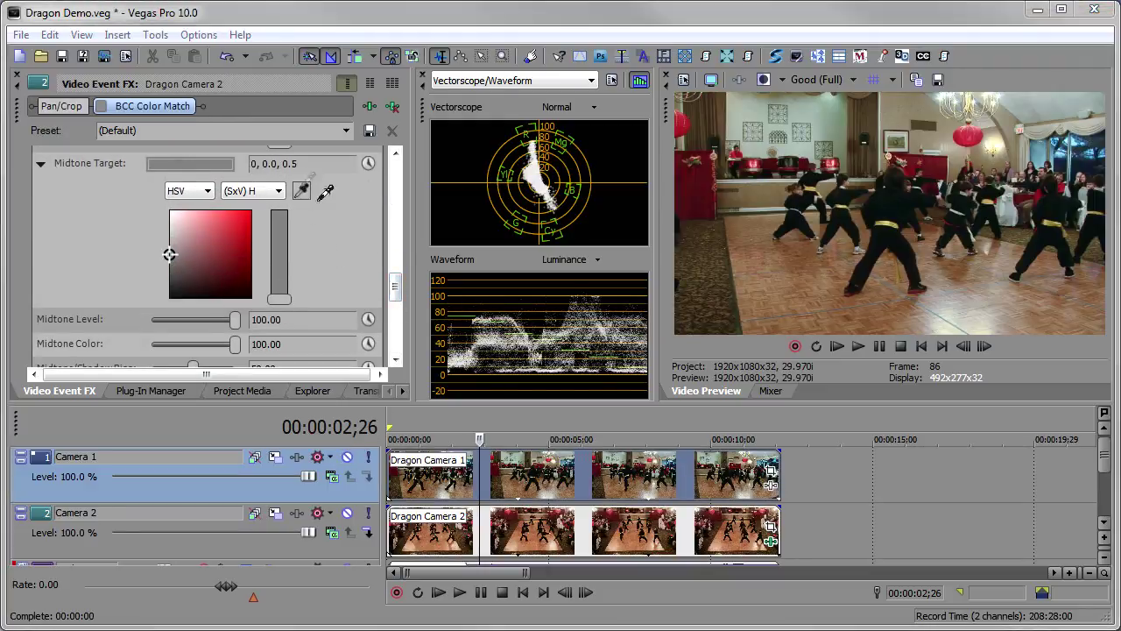
click(786, 283)
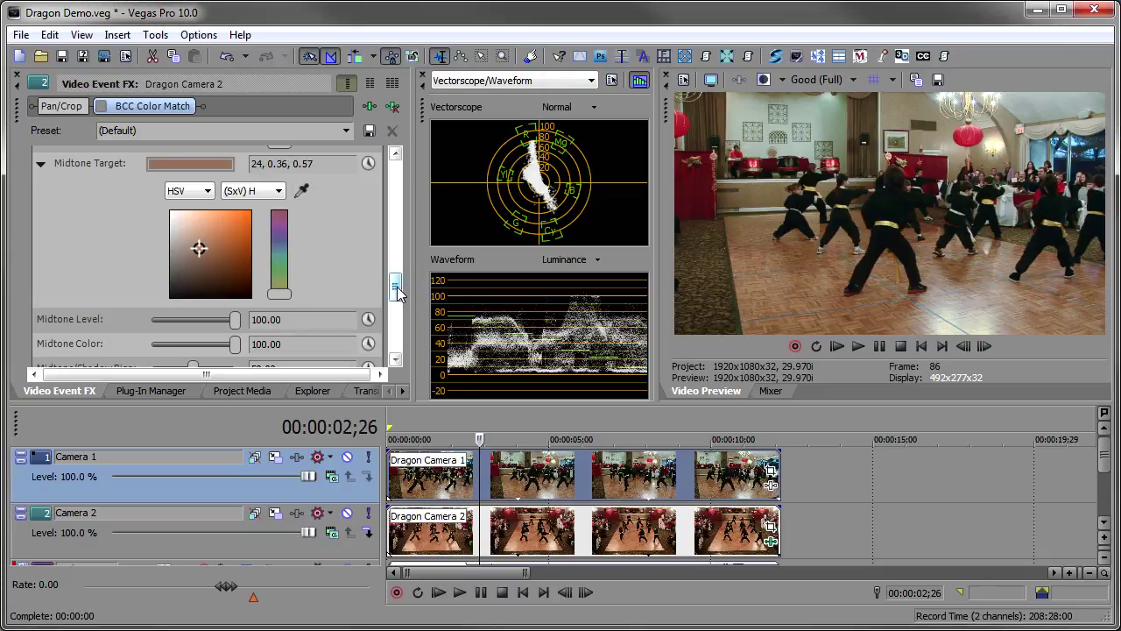
Step: Mute Camera 1 and sample Midtone Source 24, 0.5, 0.73 from Camera 2's floor
drag(394, 281, 395, 272)
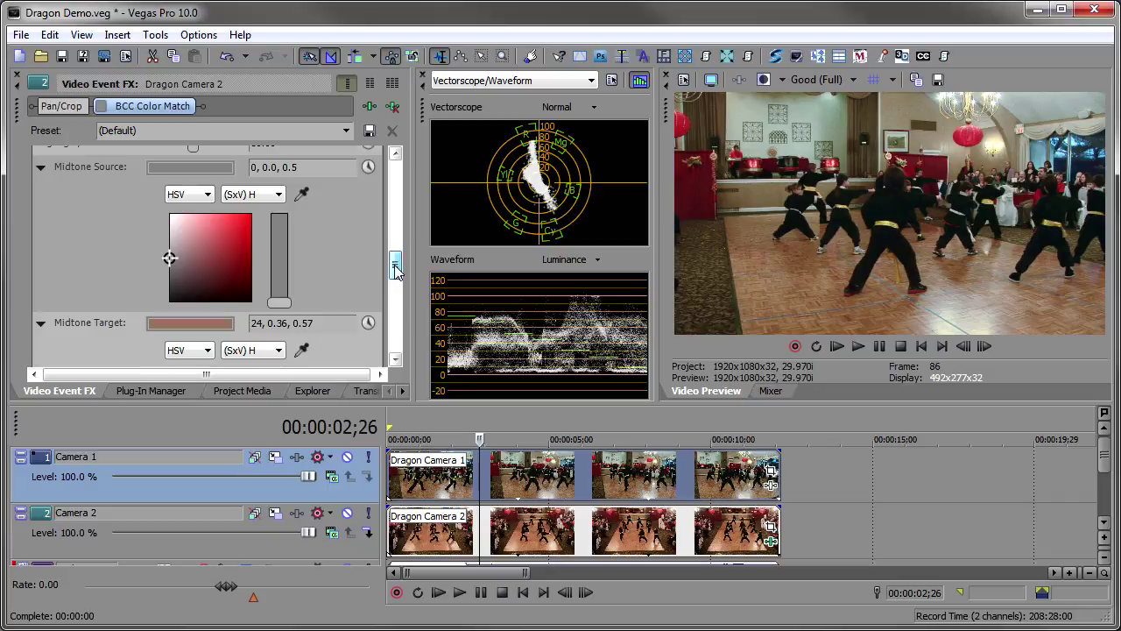
click(346, 459)
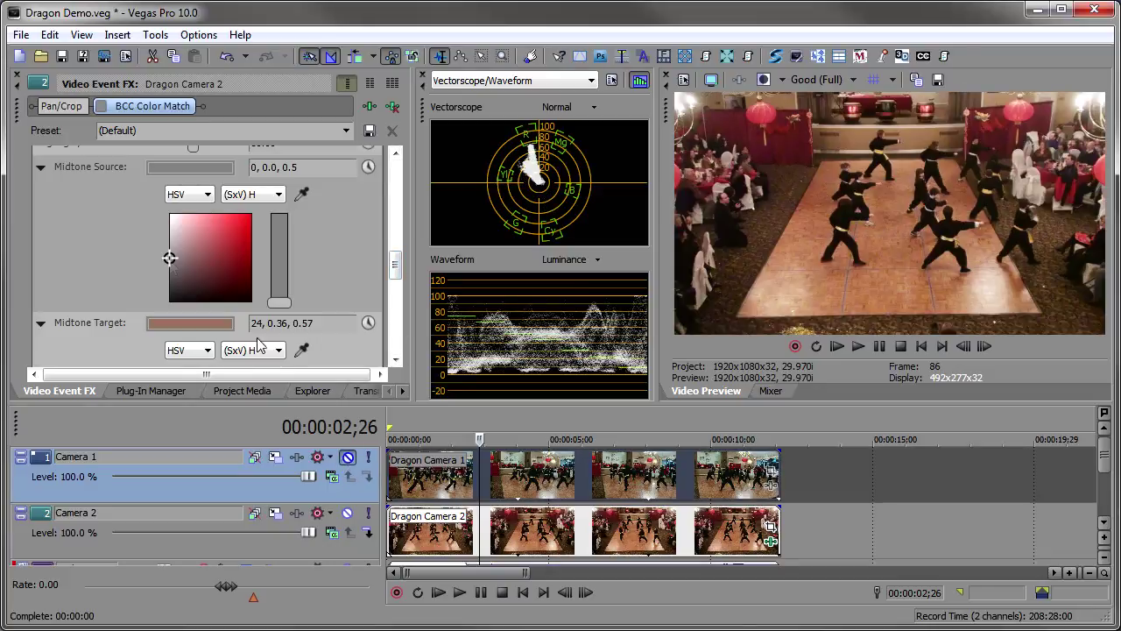
click(300, 195)
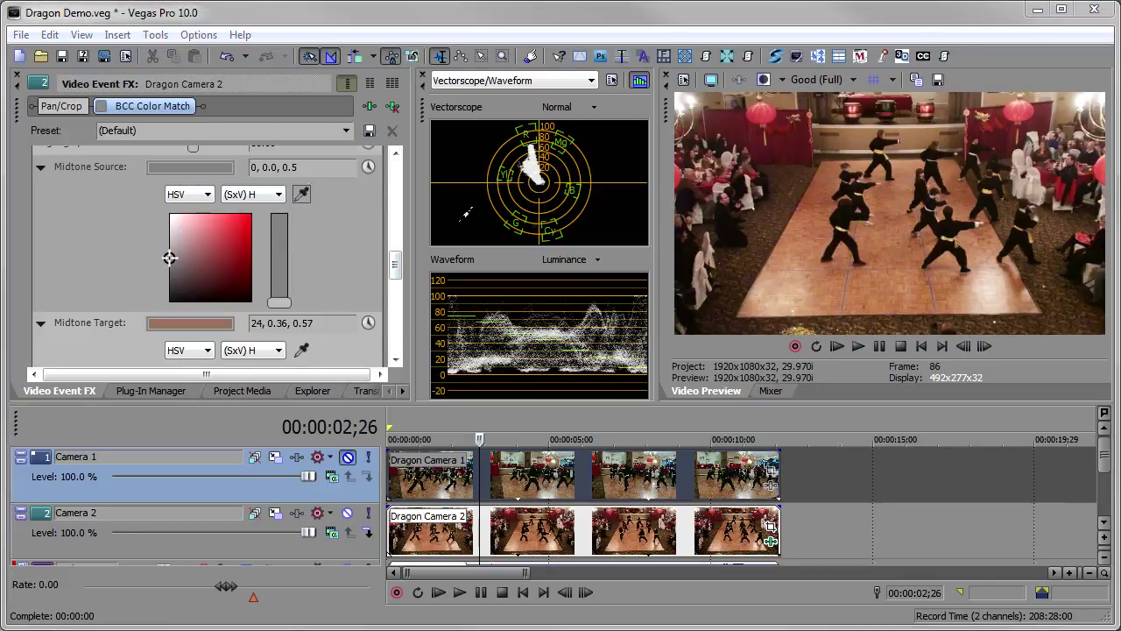
click(832, 276)
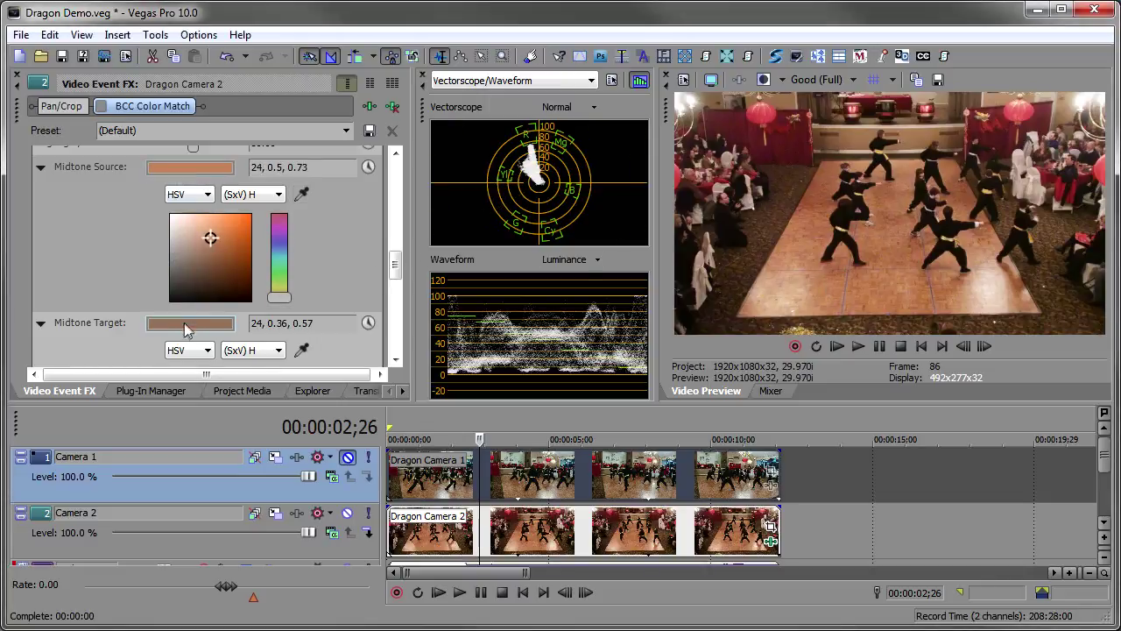
mouse_move(398, 271)
mouse_down()
mouse_move(399, 219)
mouse_move(394, 312)
mouse_up()
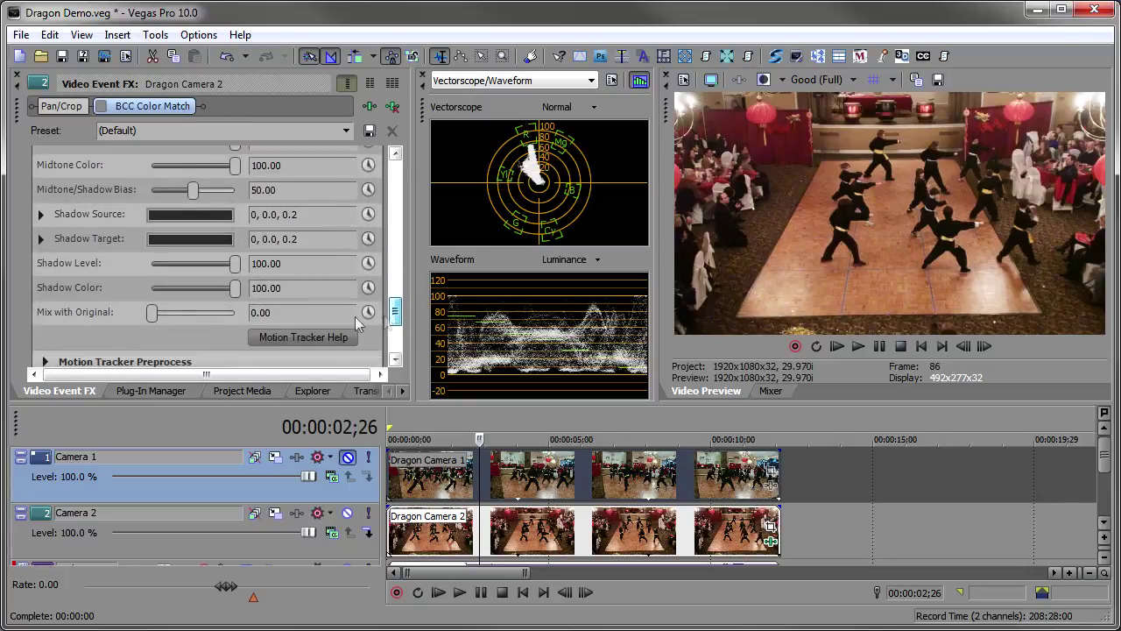
Step: Expand the shadow controls, unmute Camera 1 and eyedropper its shadow as the Shadow Target
click(39, 215)
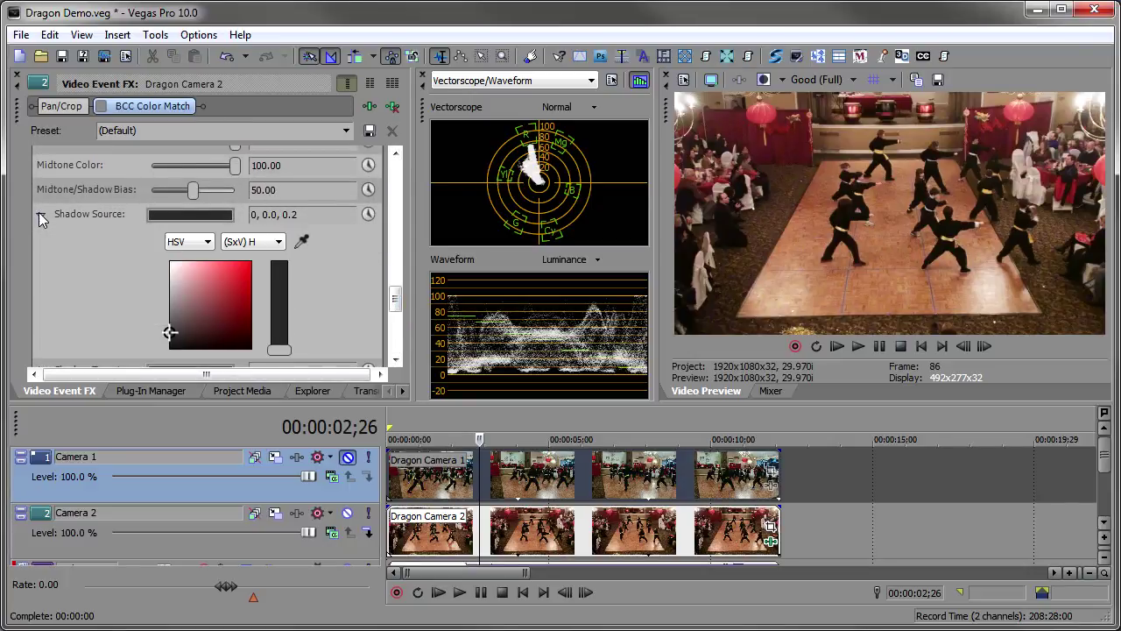
drag(394, 301, 395, 309)
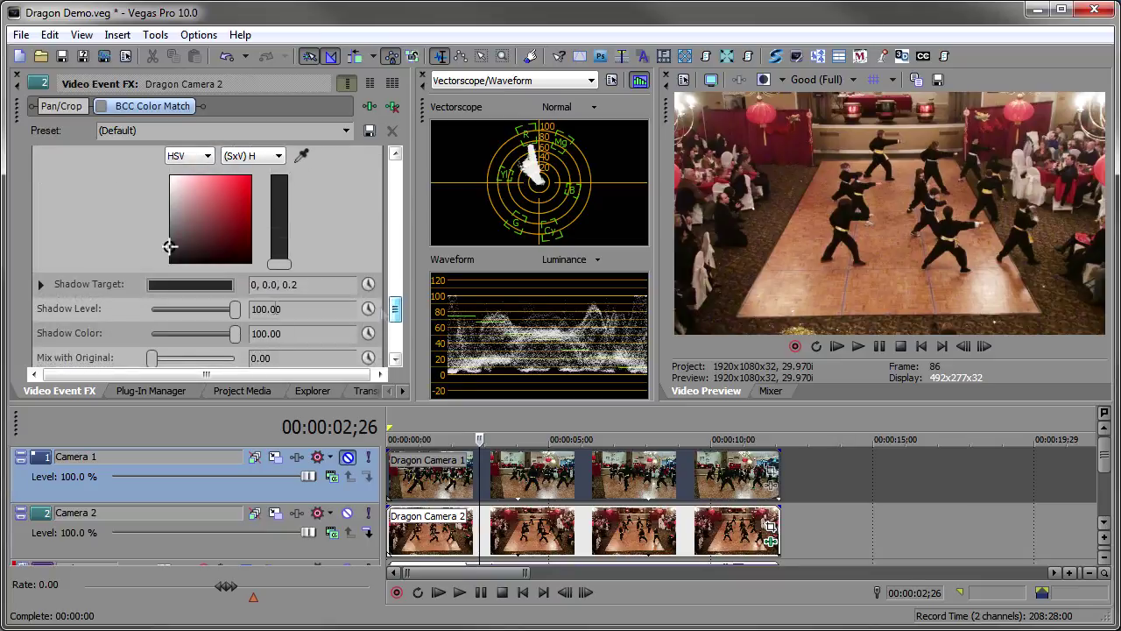
click(40, 284)
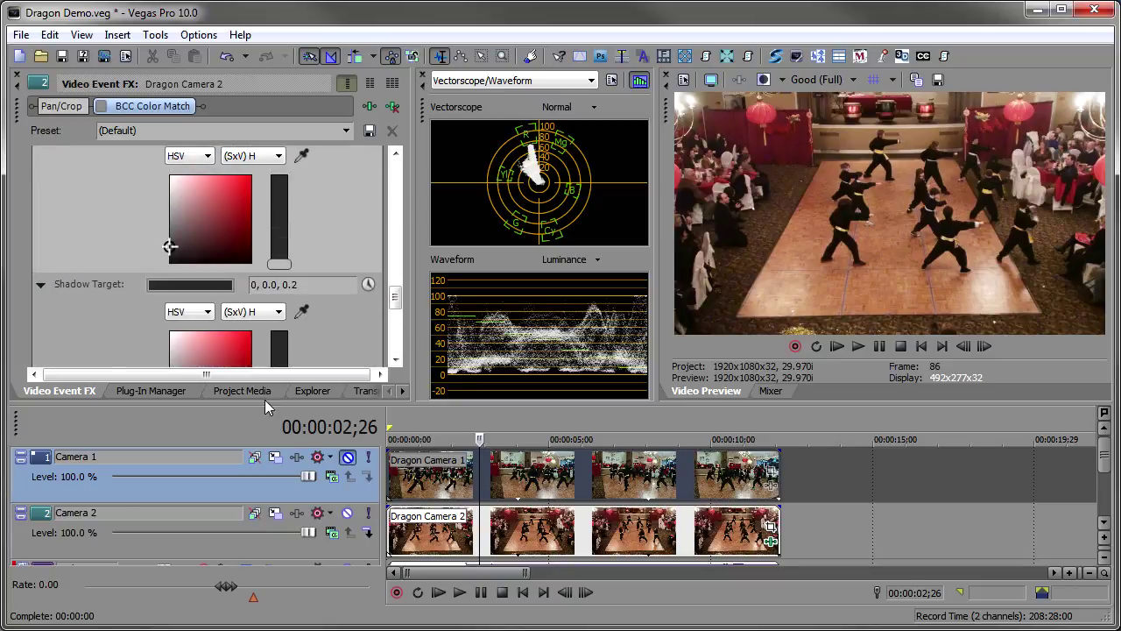
click(348, 456)
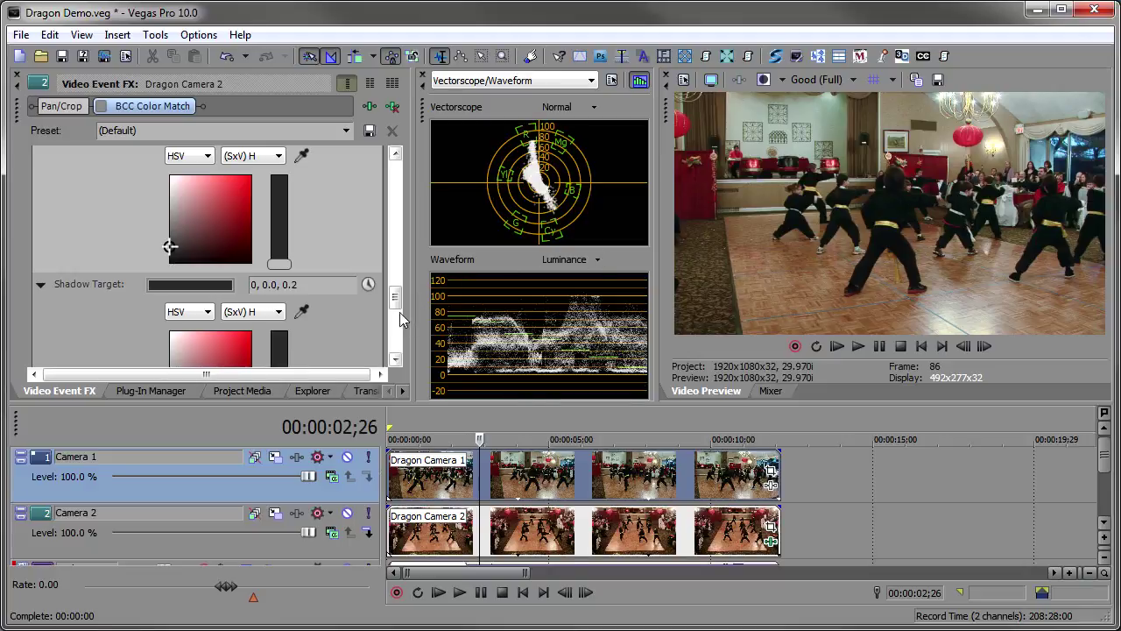
scroll(400, 311, down, 2)
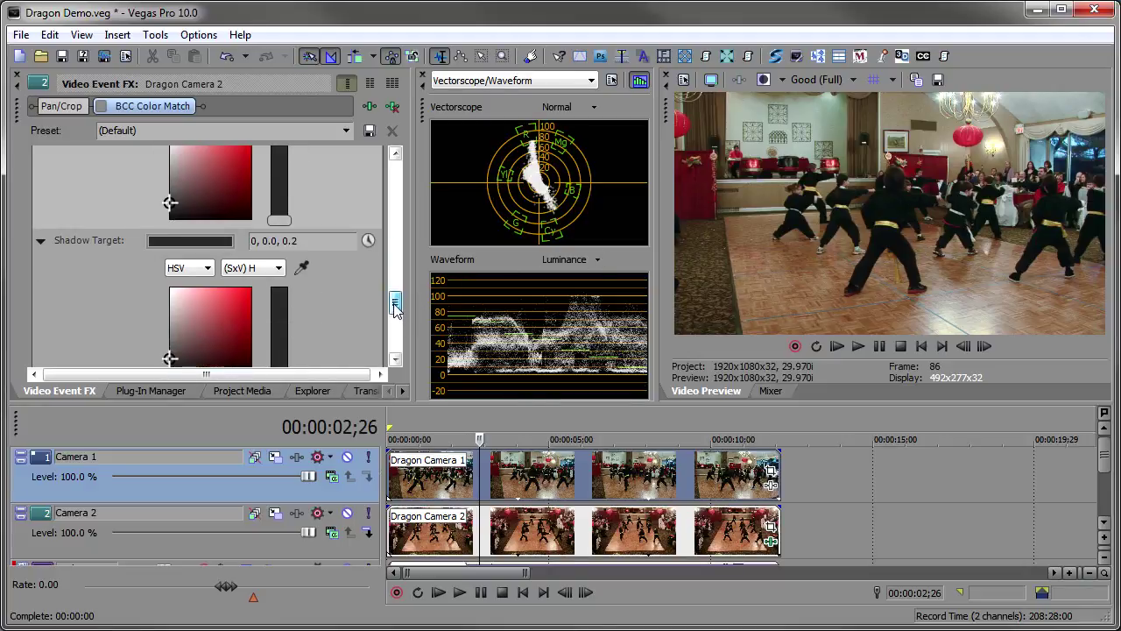
click(297, 269)
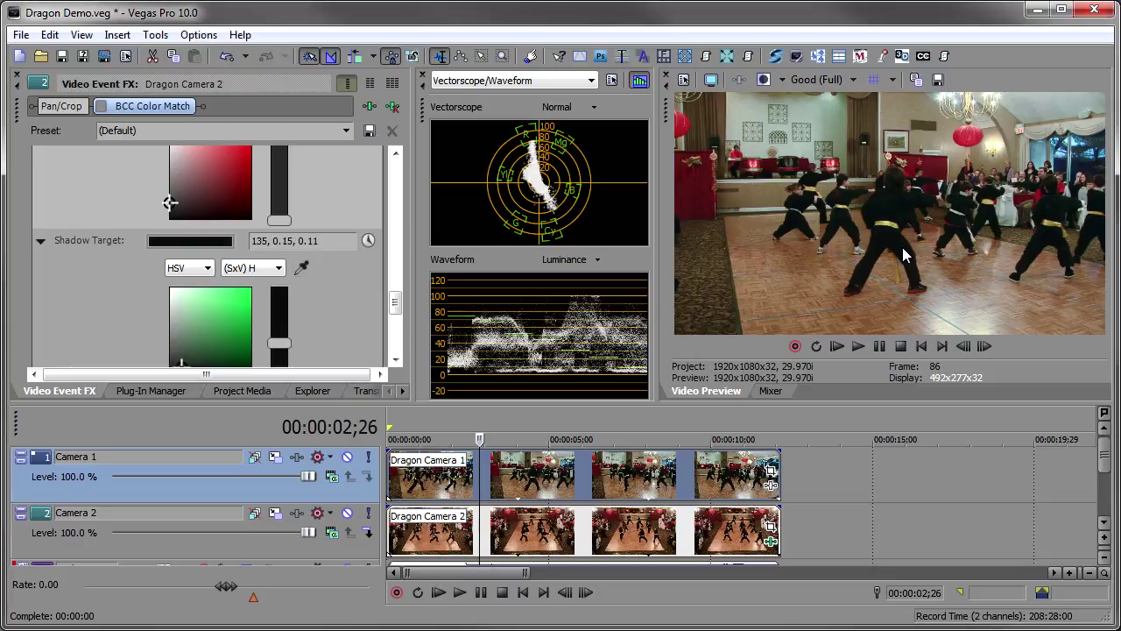
Step: Mute Camera 1 and sample Shadow Source 27, 0.54, 0.15 from a dark area of Camera 2
drag(395, 302, 396, 289)
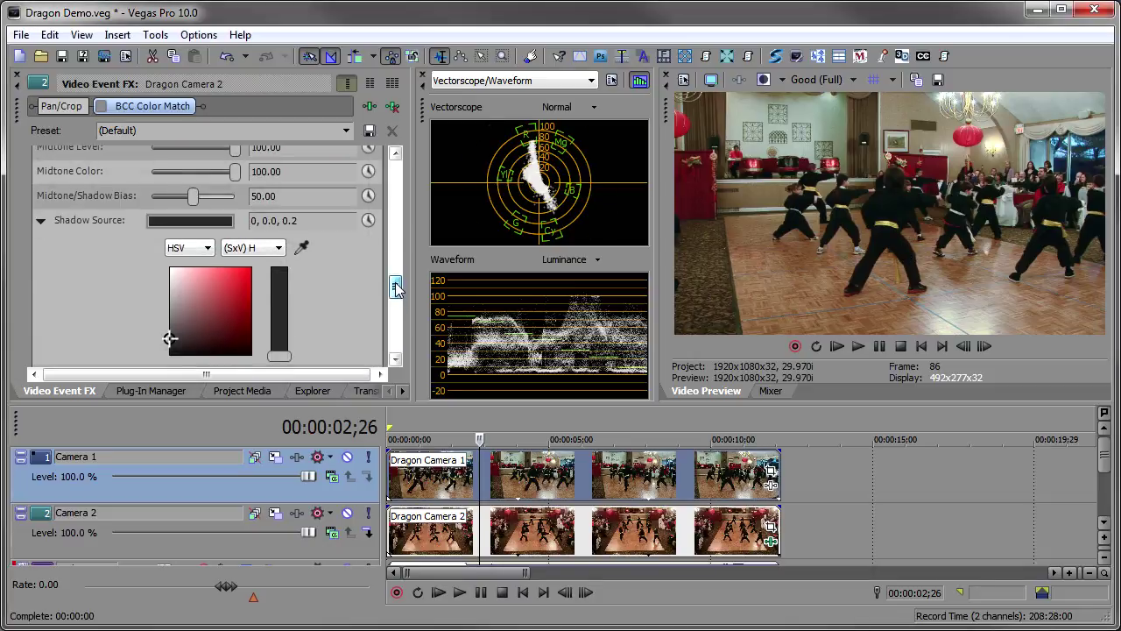
click(347, 457)
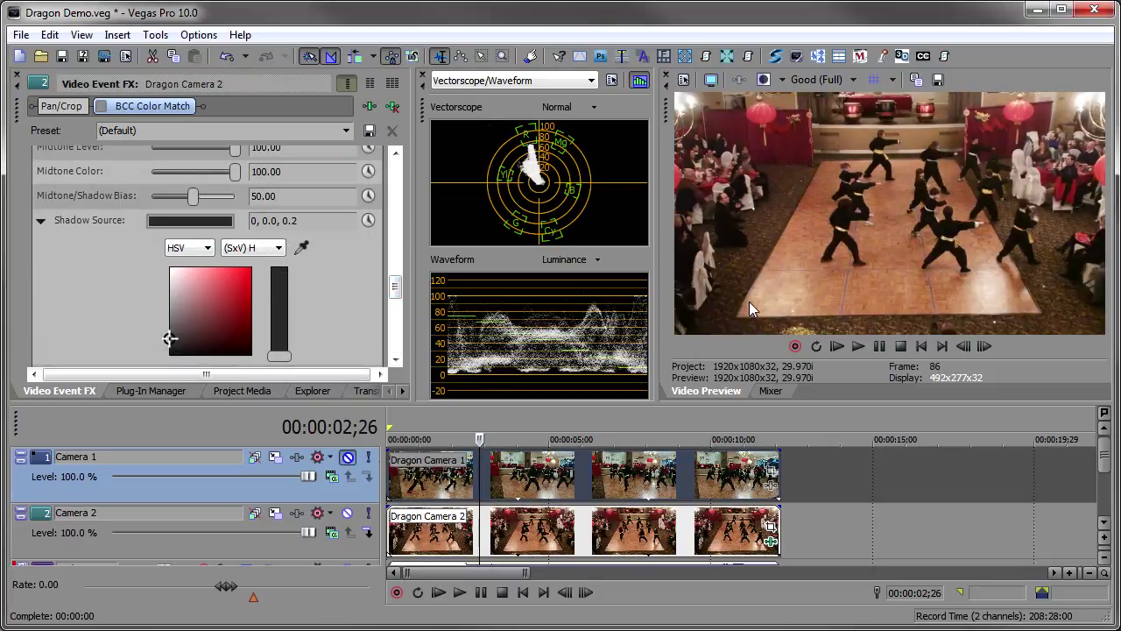
click(301, 249)
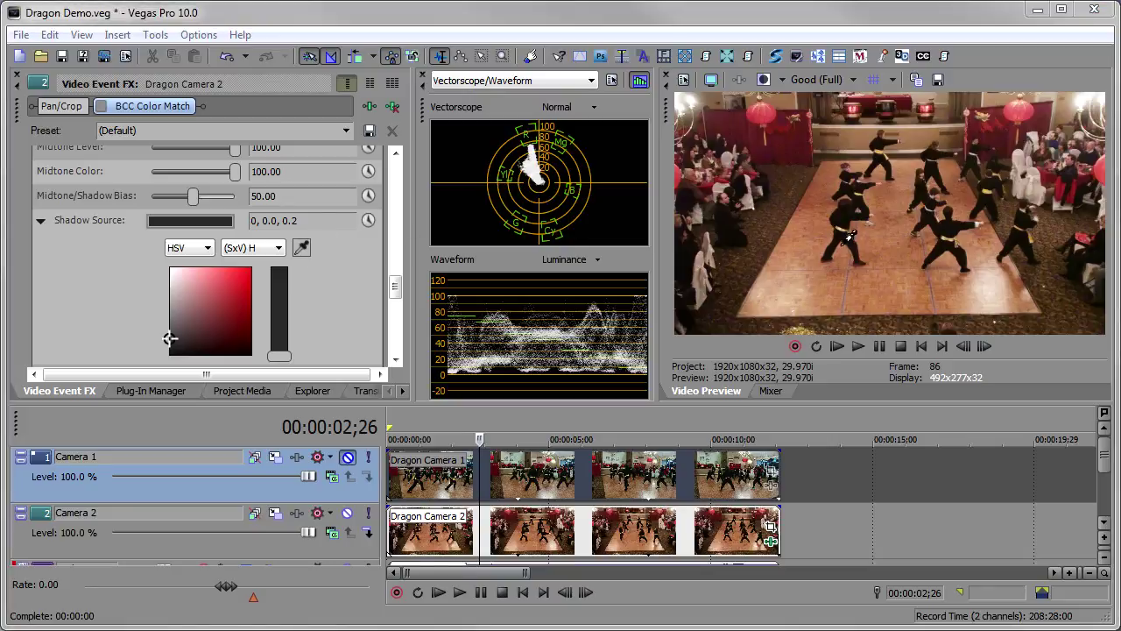
click(782, 311)
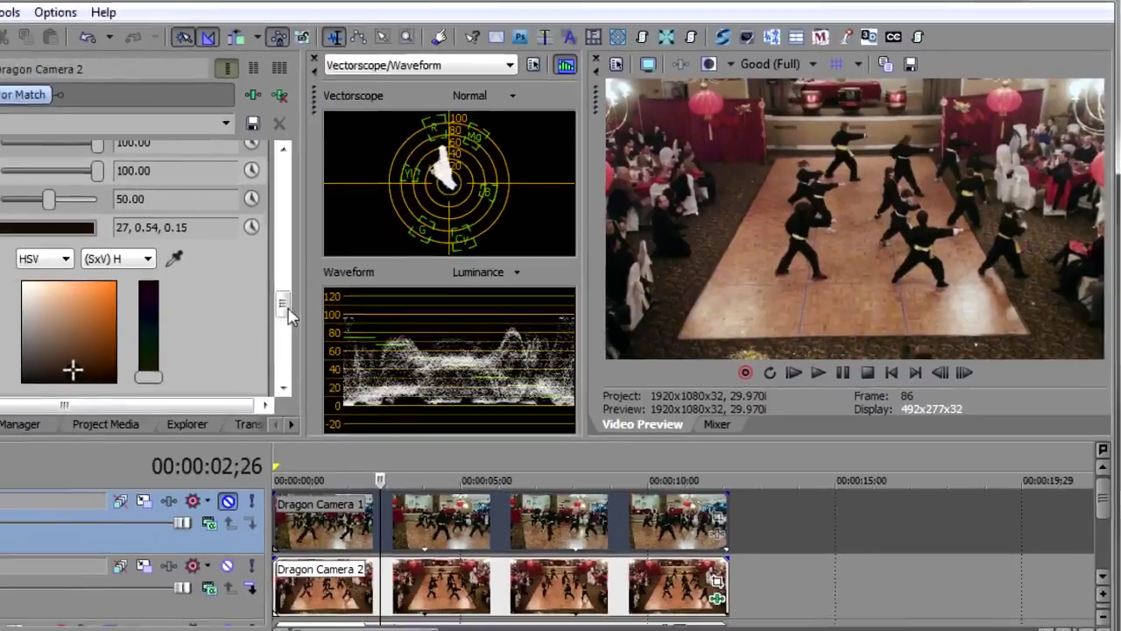
Step: Preview Color Match in Side By Side, then Compare mode with the wipe at 60
drag(396, 263, 405, 182)
click(285, 184)
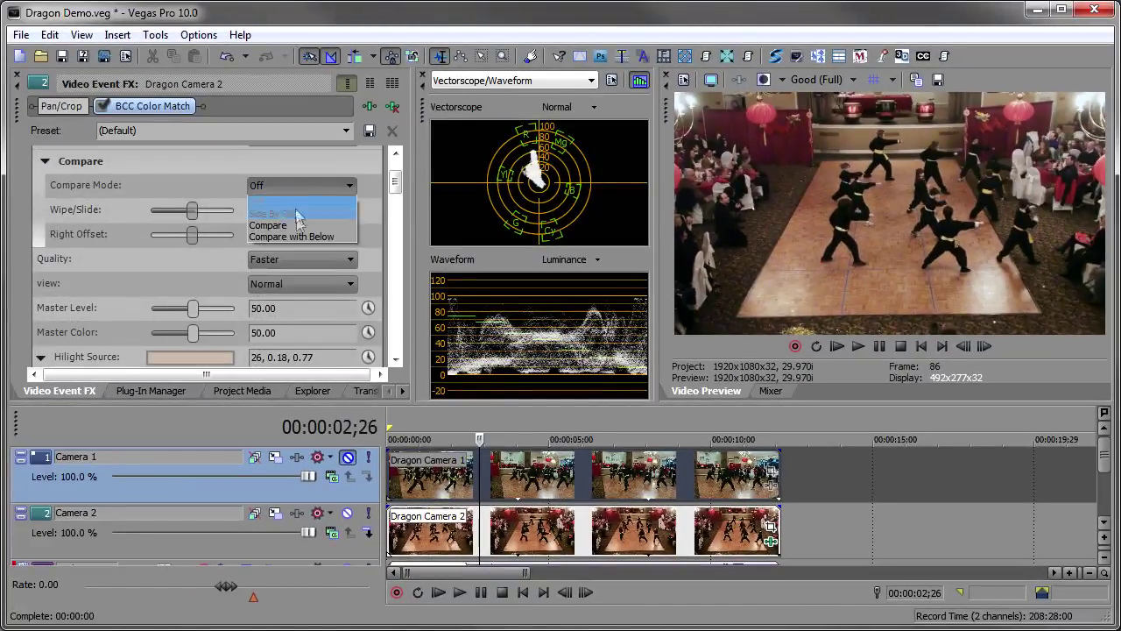
click(296, 215)
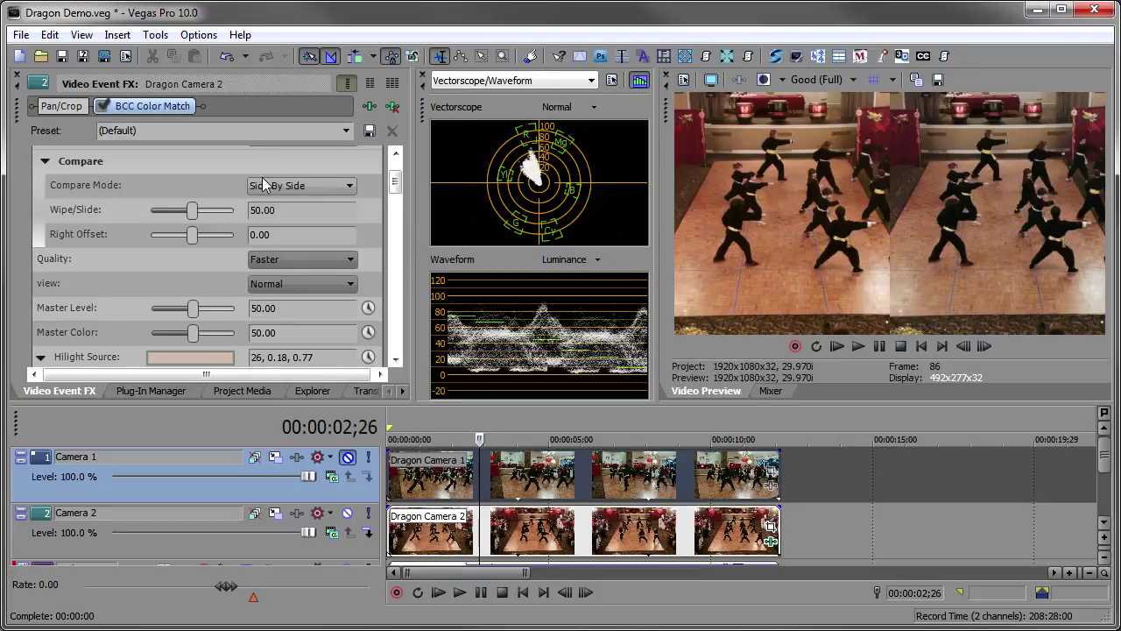
click(289, 185)
click(289, 225)
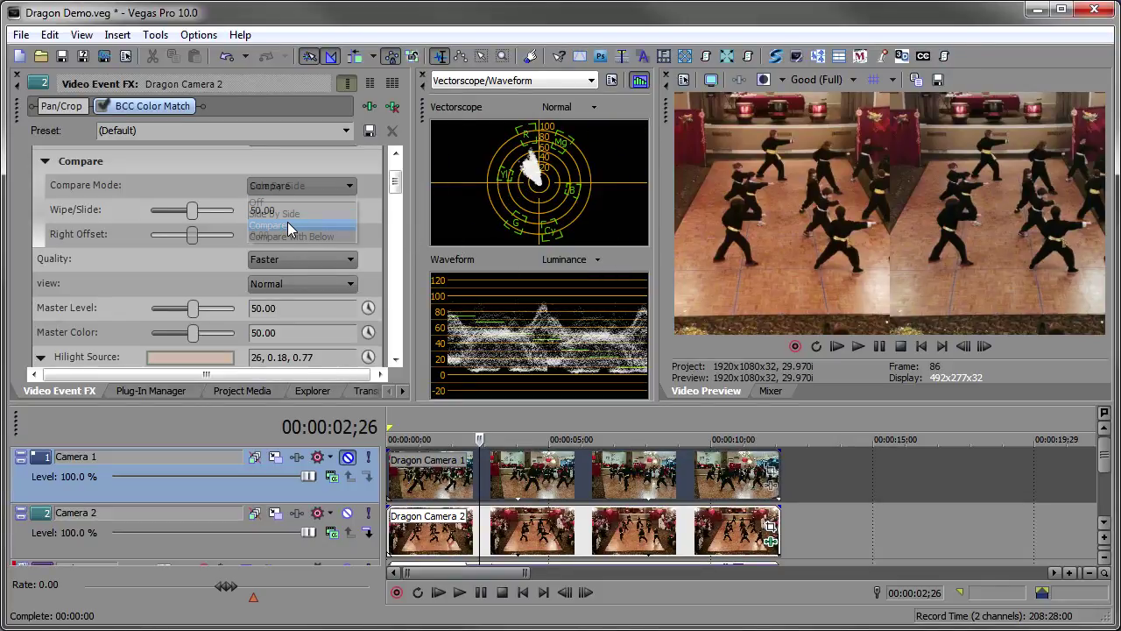
drag(191, 209, 192, 213)
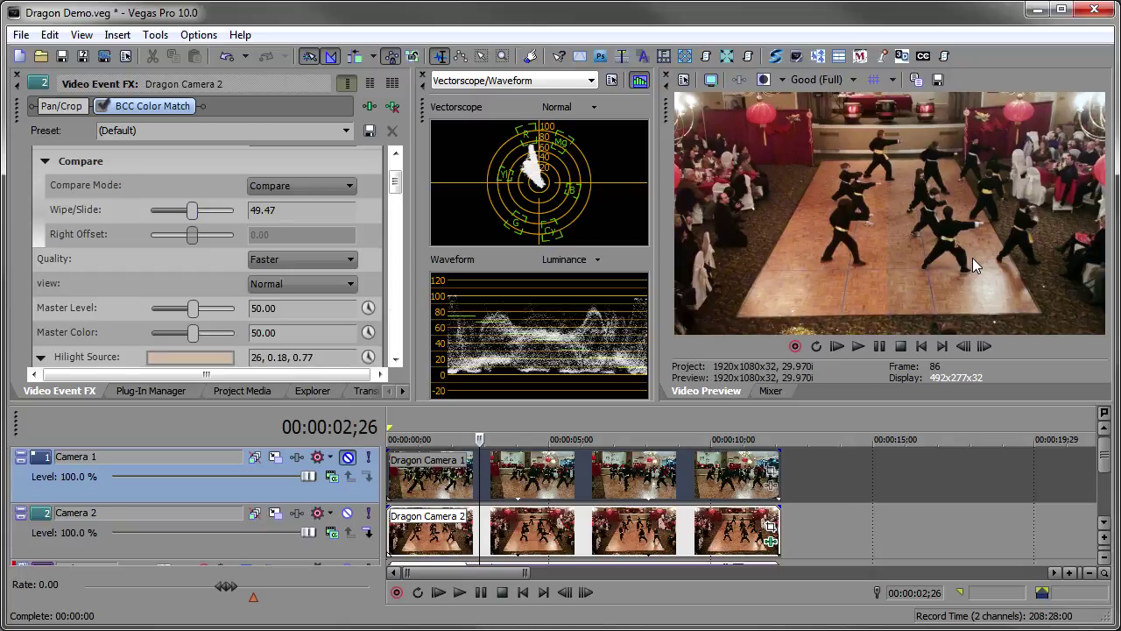
Step: Unmute Camera 1, move it below Camera 2 and set Compare with Below
click(348, 457)
drag(42, 503, 39, 543)
click(299, 184)
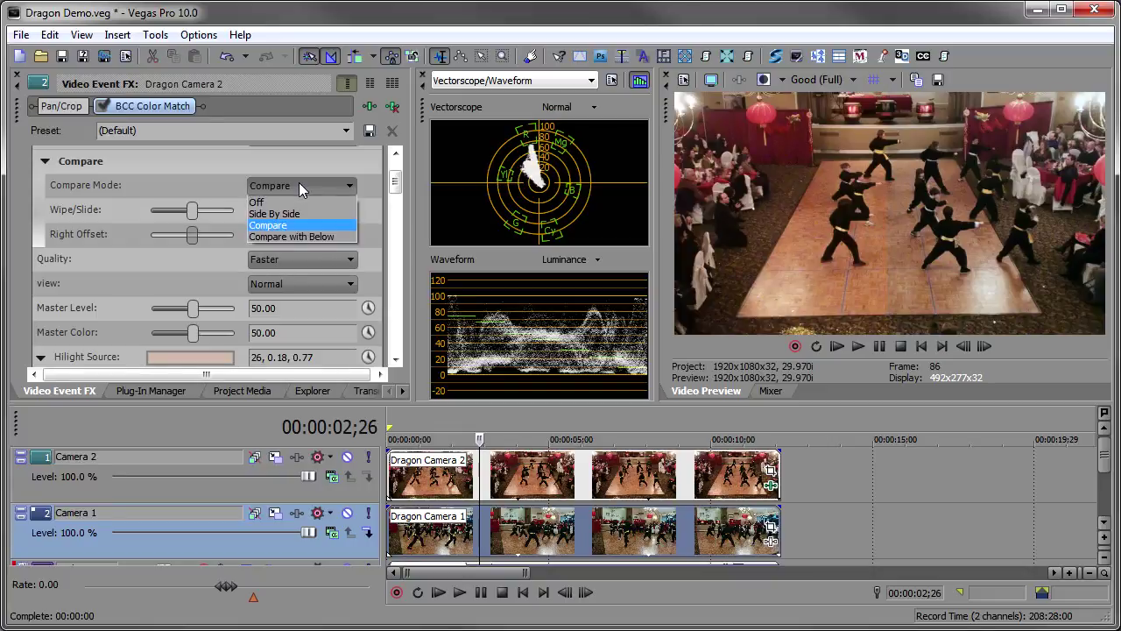
click(295, 238)
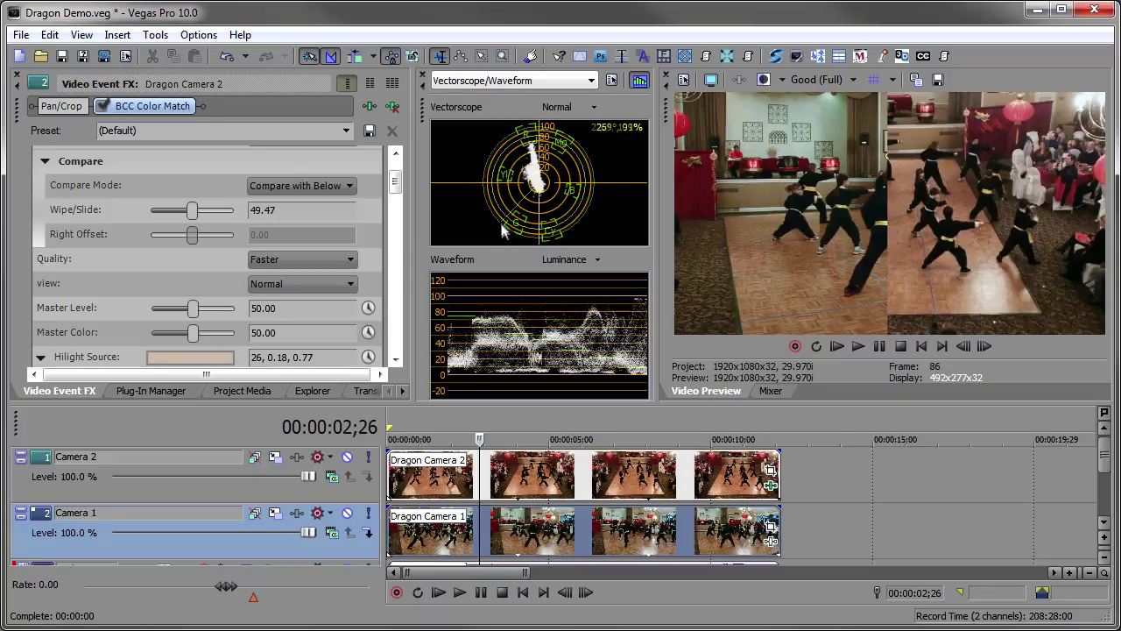
Step: Turn Compare Mode Off, move Camera 1 back on top and mute it
click(298, 186)
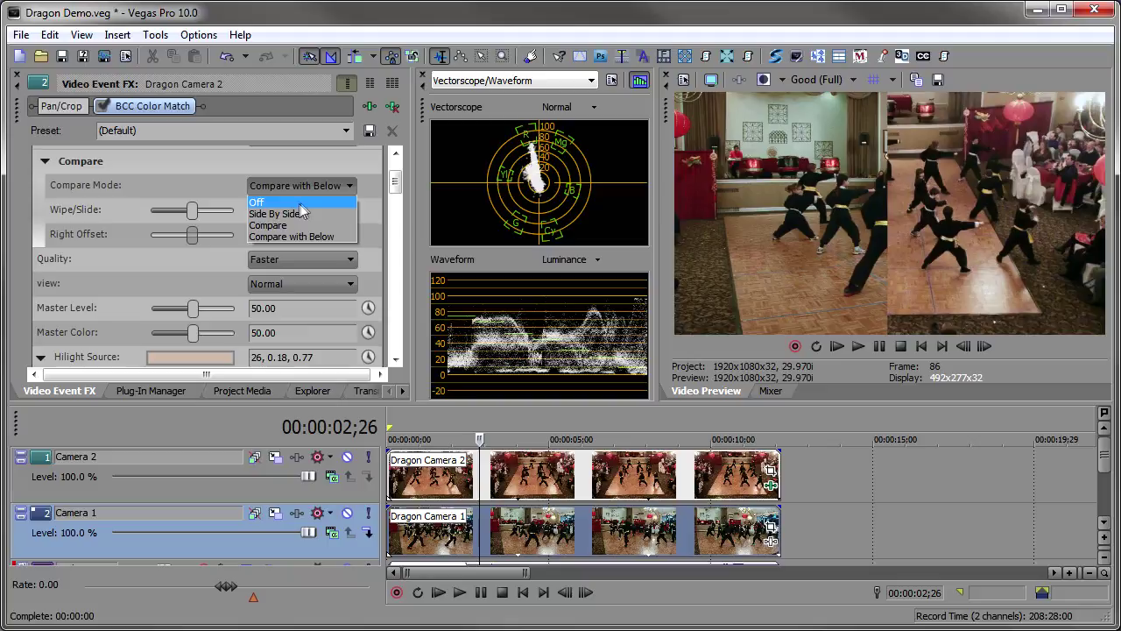
click(302, 201)
drag(48, 517, 53, 457)
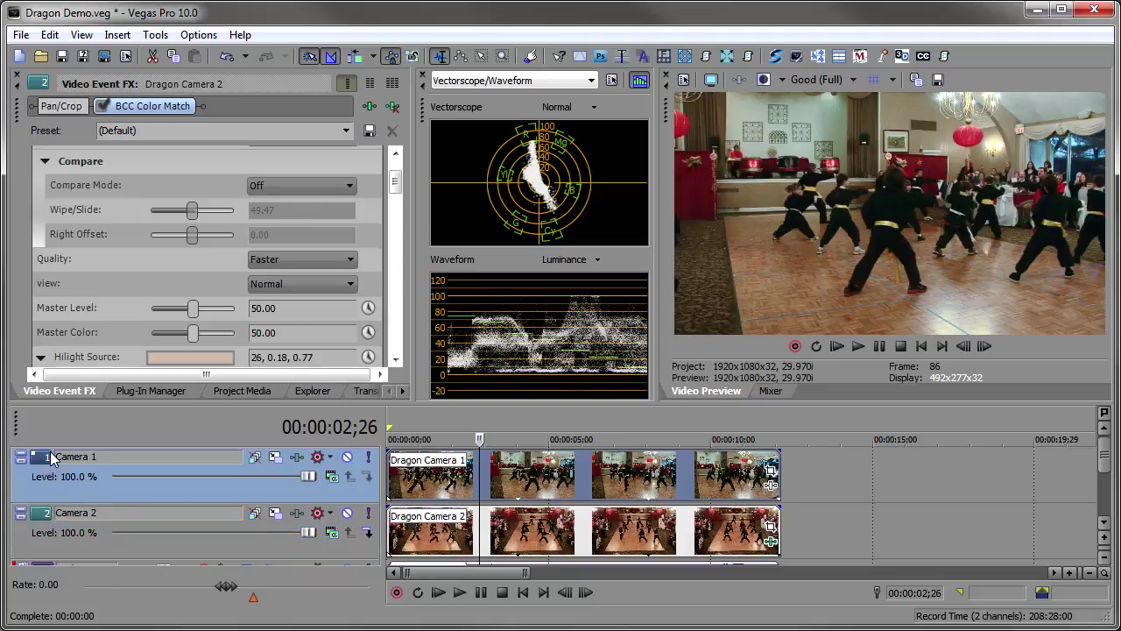
click(348, 457)
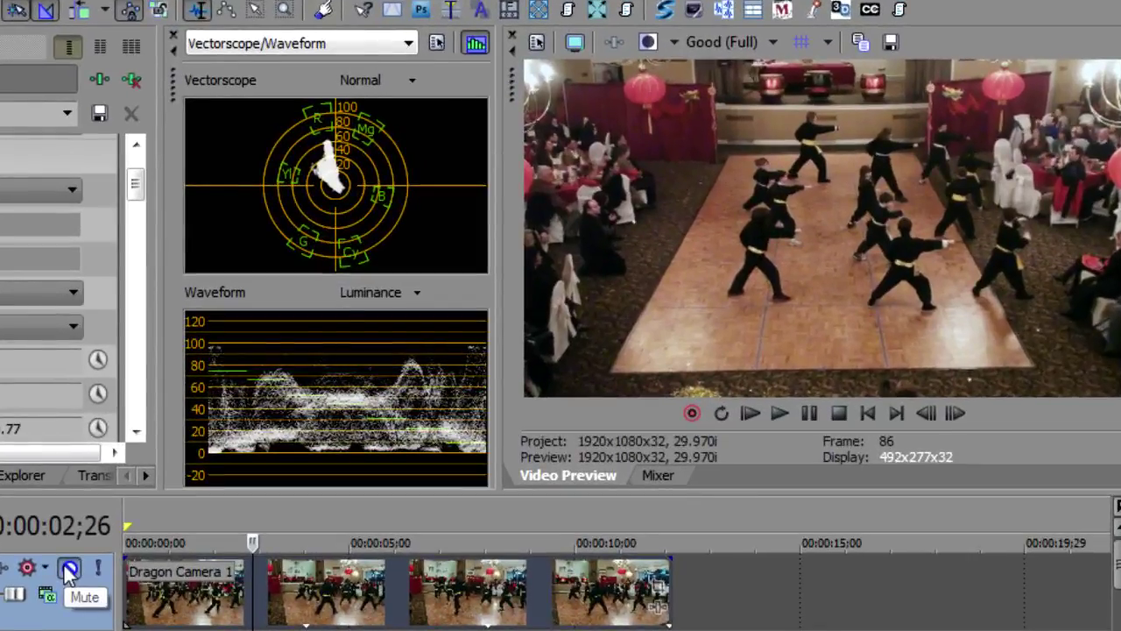
Step: Toggle Camera 1's mute while moving the cursor through 00:00:05;08 to 00:00:07;21
click(68, 569)
click(362, 587)
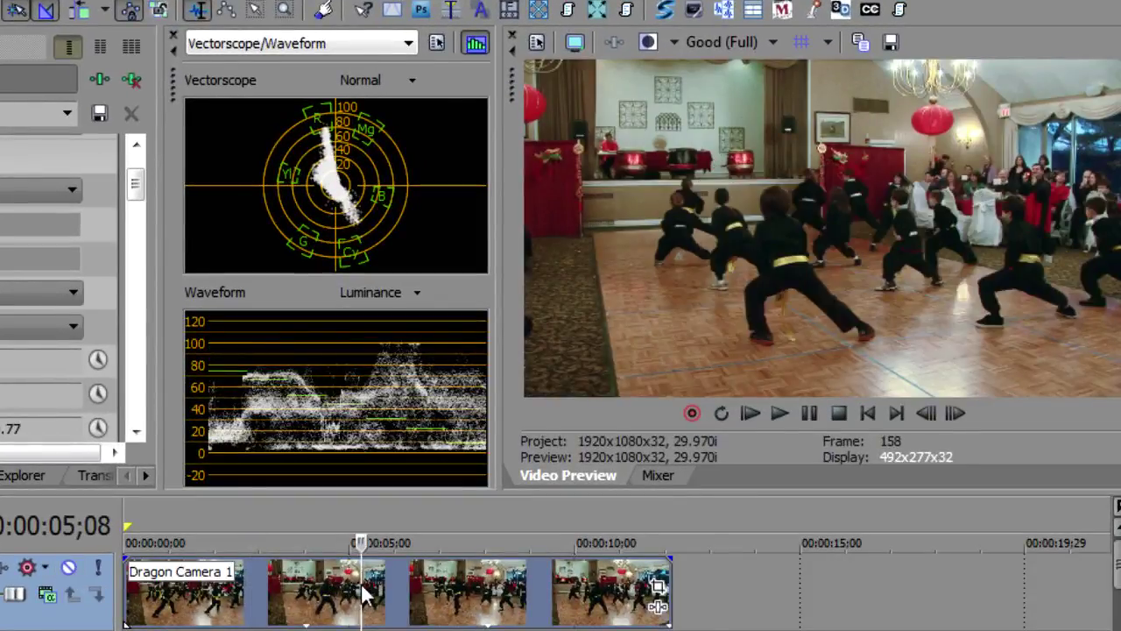
click(68, 568)
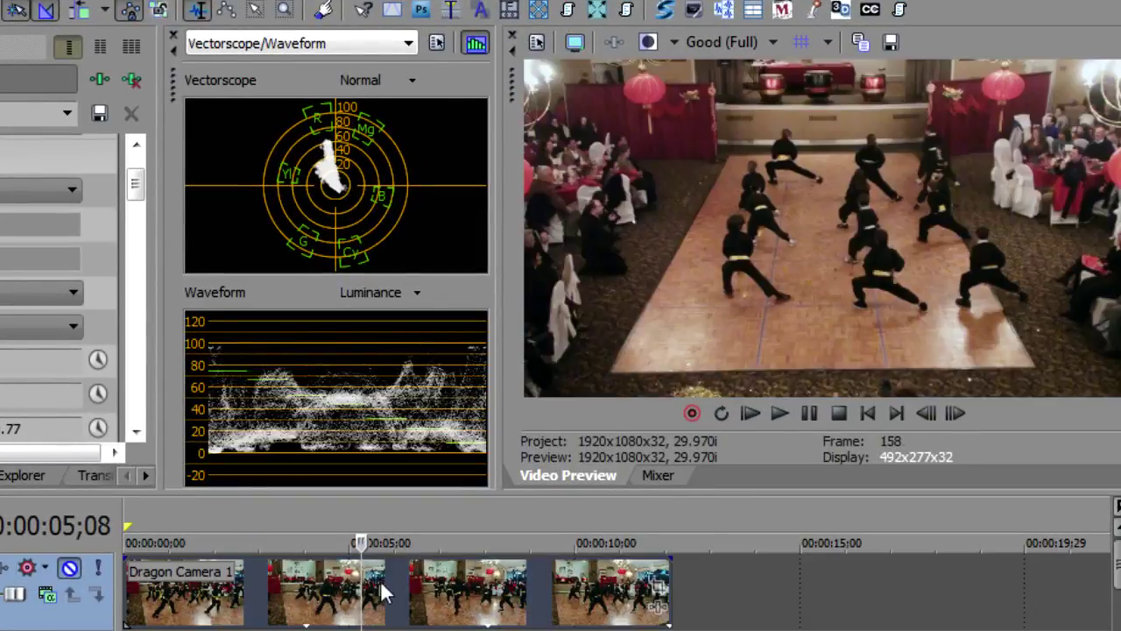
click(427, 584)
click(473, 588)
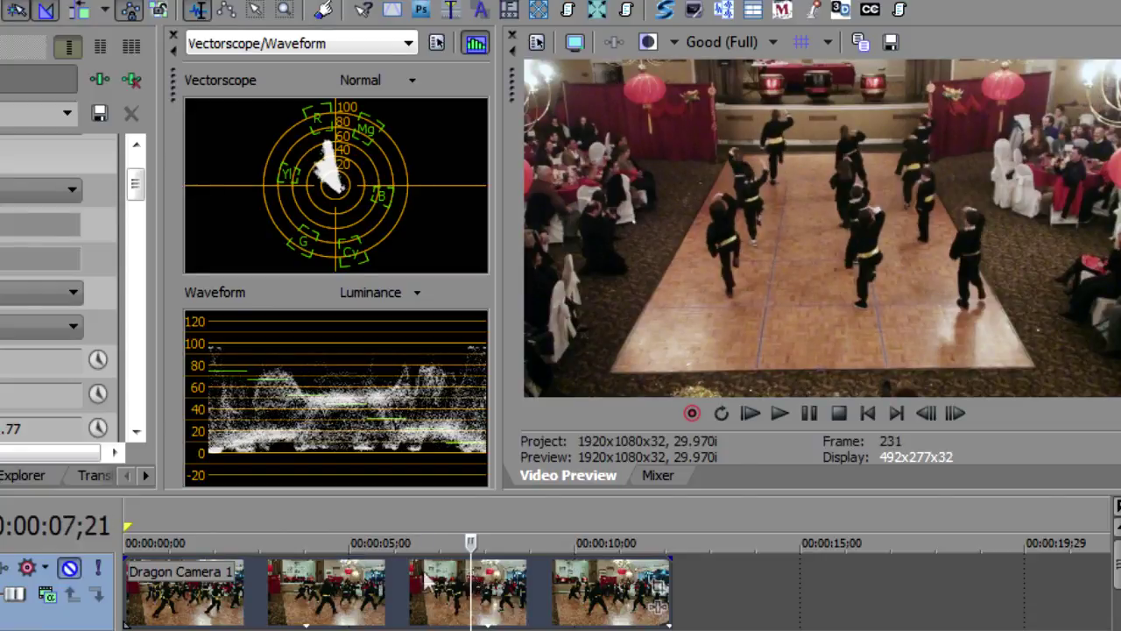
Step: Flip Camera 1's mute on and off to compare the angles, ending muted
click(68, 568)
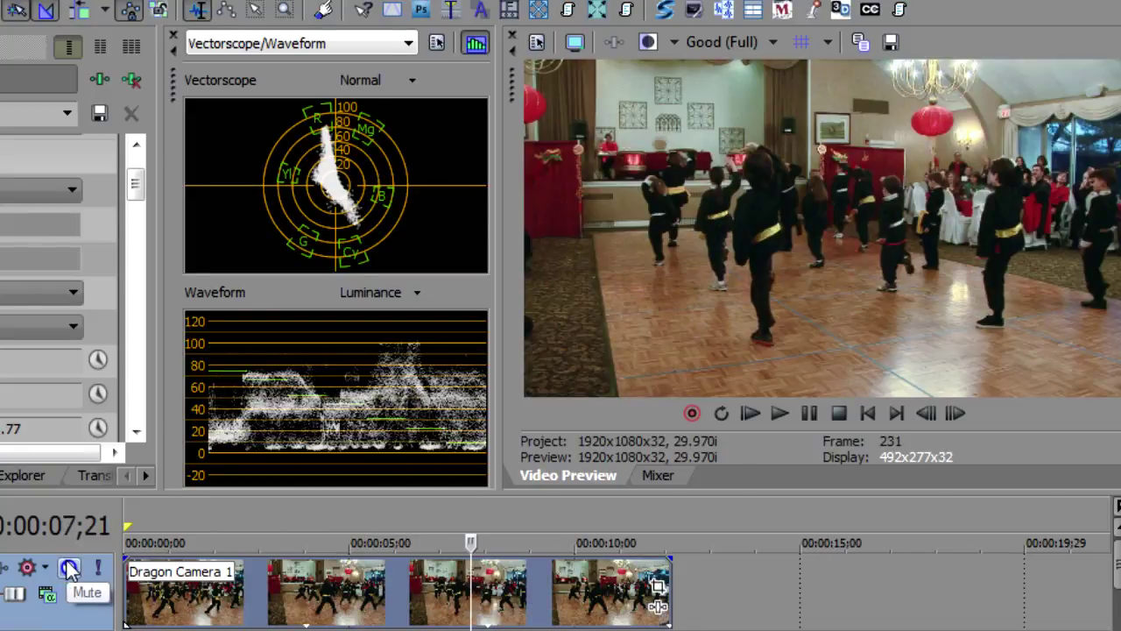
click(68, 568)
click(68, 568)
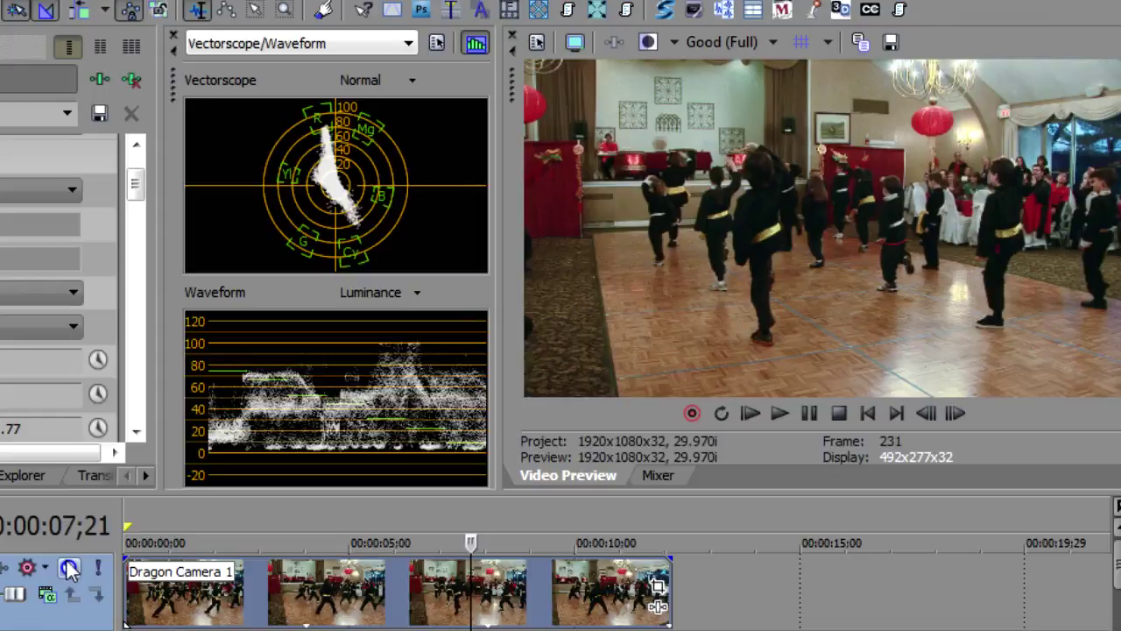
click(68, 568)
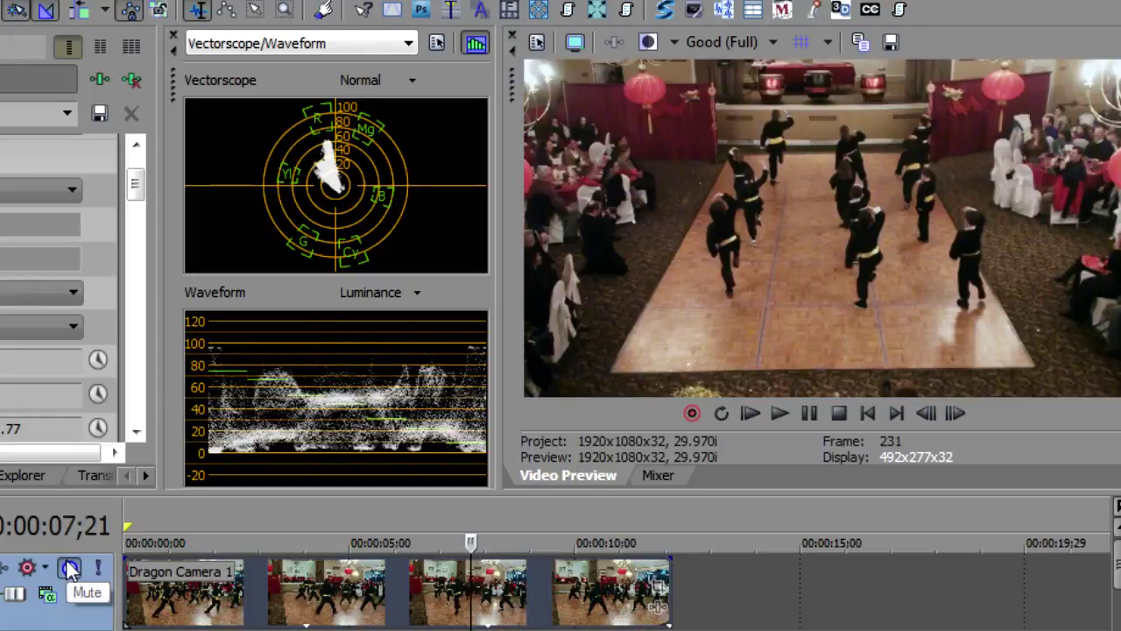
click(70, 568)
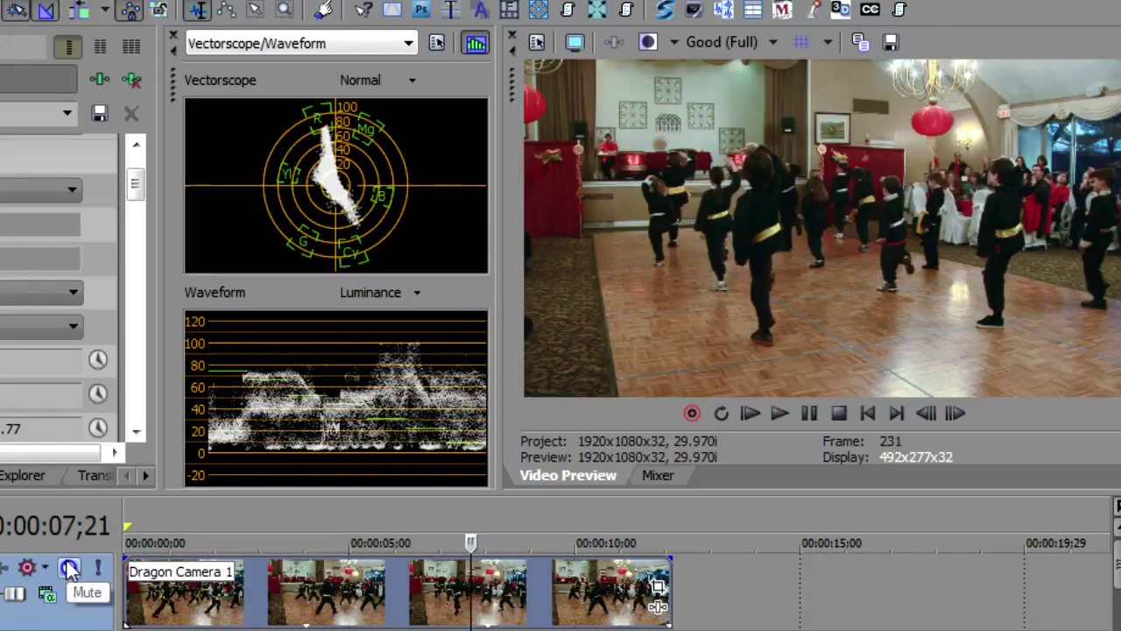
click(70, 569)
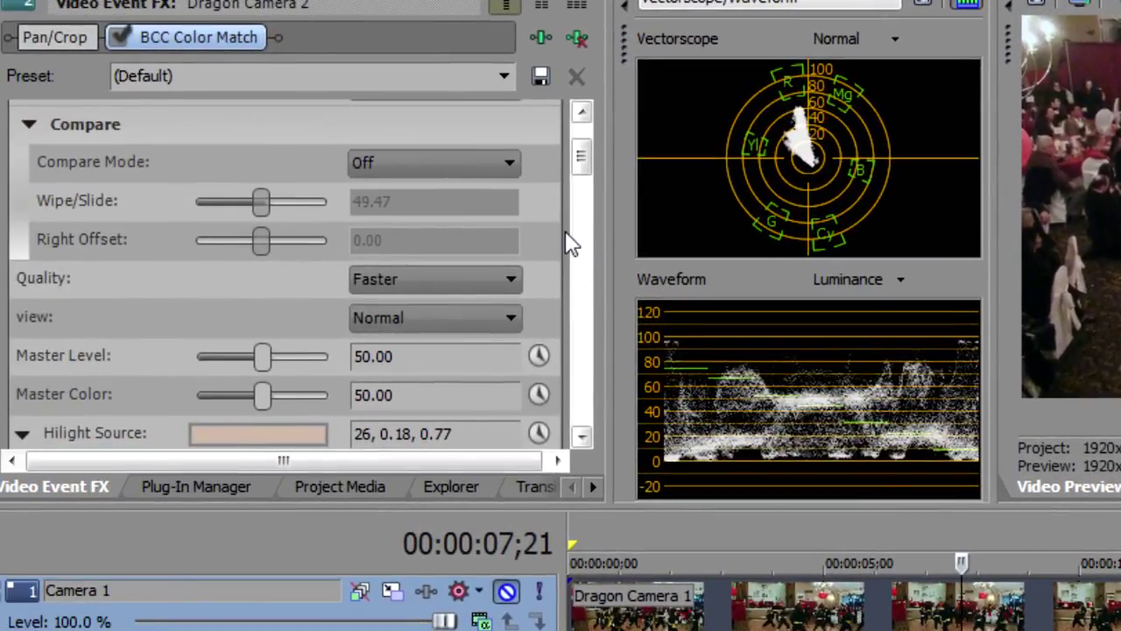
Step: Try raising the Master Level above 50, then reset it to 50.00
drag(580, 154, 583, 178)
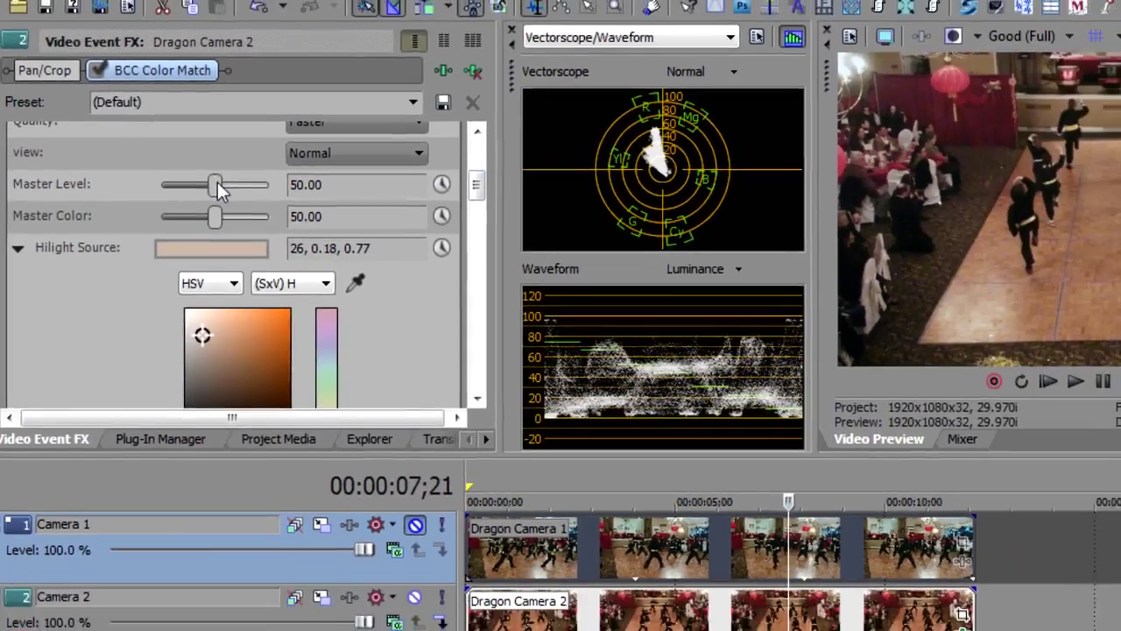
drag(263, 176, 241, 193)
double_click(240, 188)
Step: Collapse the Hilight Source and Target pickers and swing Hilight Level to 0 and back to 100
drag(460, 182, 459, 211)
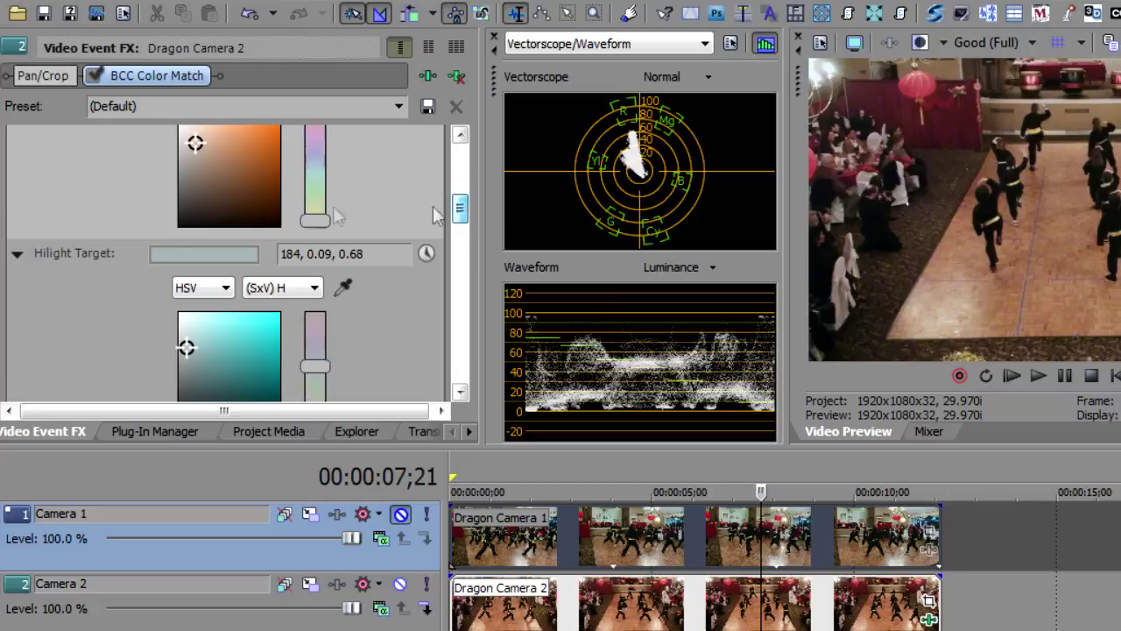
click(17, 256)
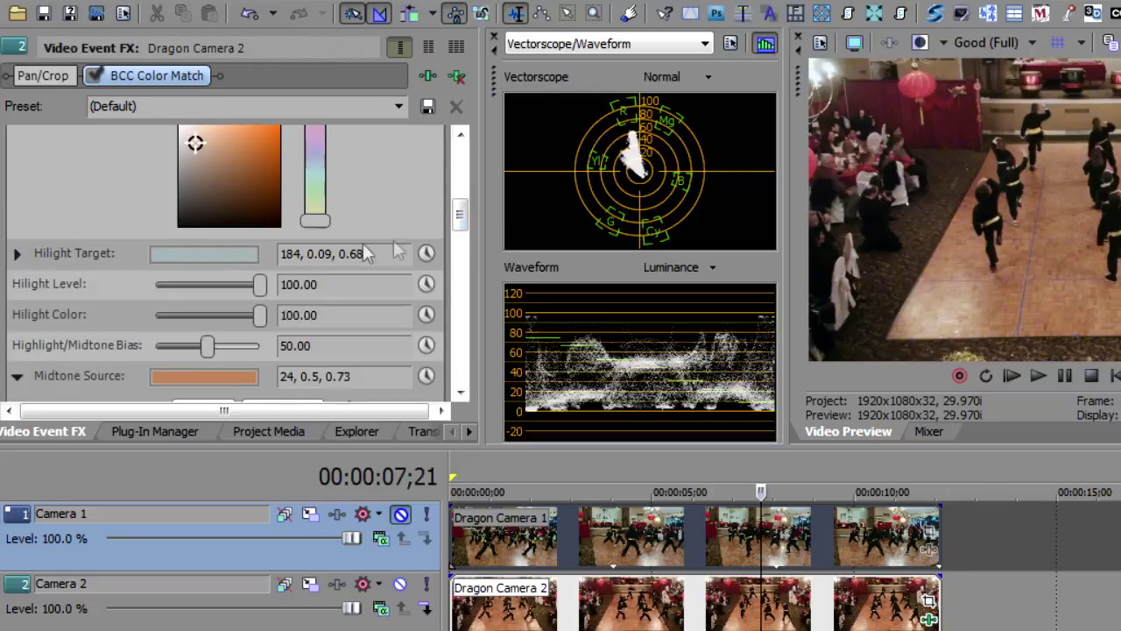
mouse_move(458, 213)
mouse_down()
mouse_move(456, 195)
mouse_move(462, 248)
mouse_move(463, 221)
mouse_up()
click(16, 207)
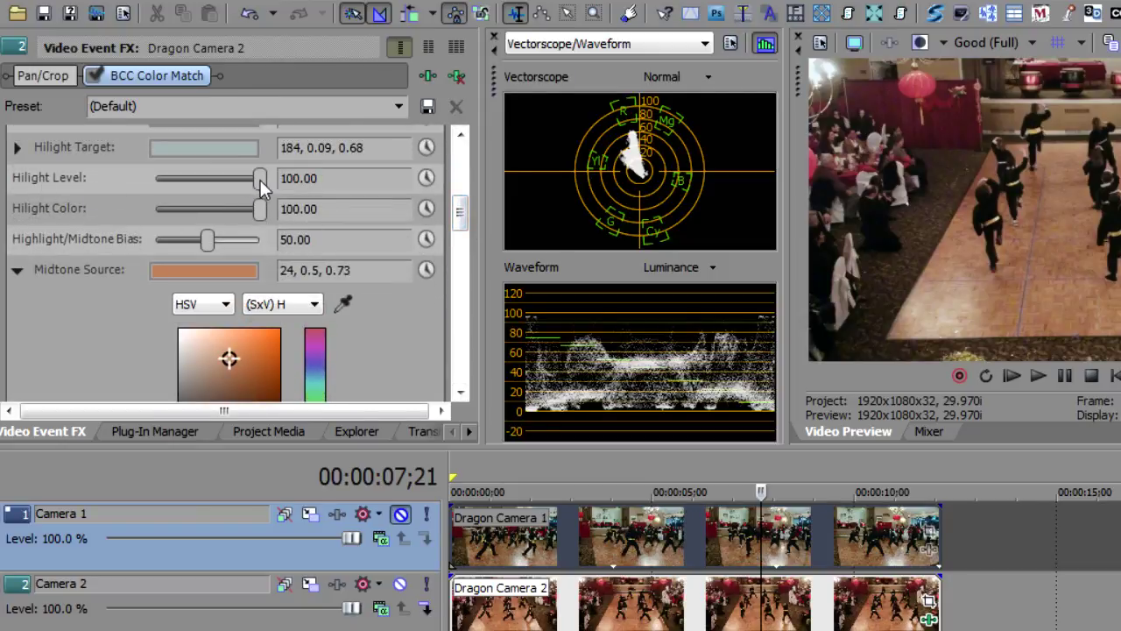
drag(260, 179, 151, 188)
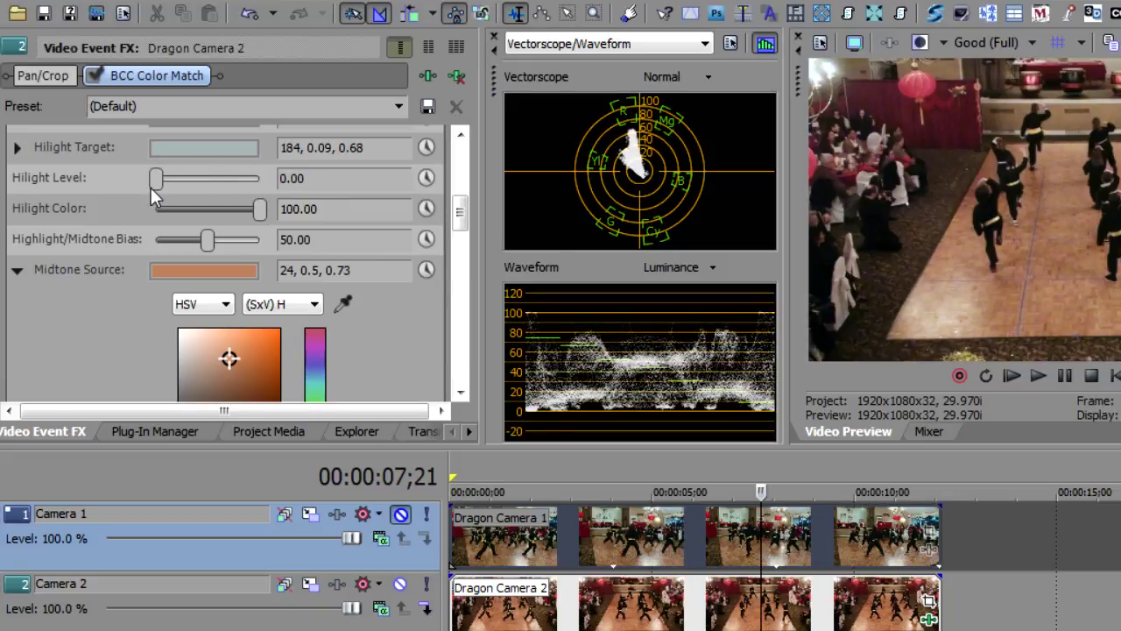
drag(151, 186, 276, 185)
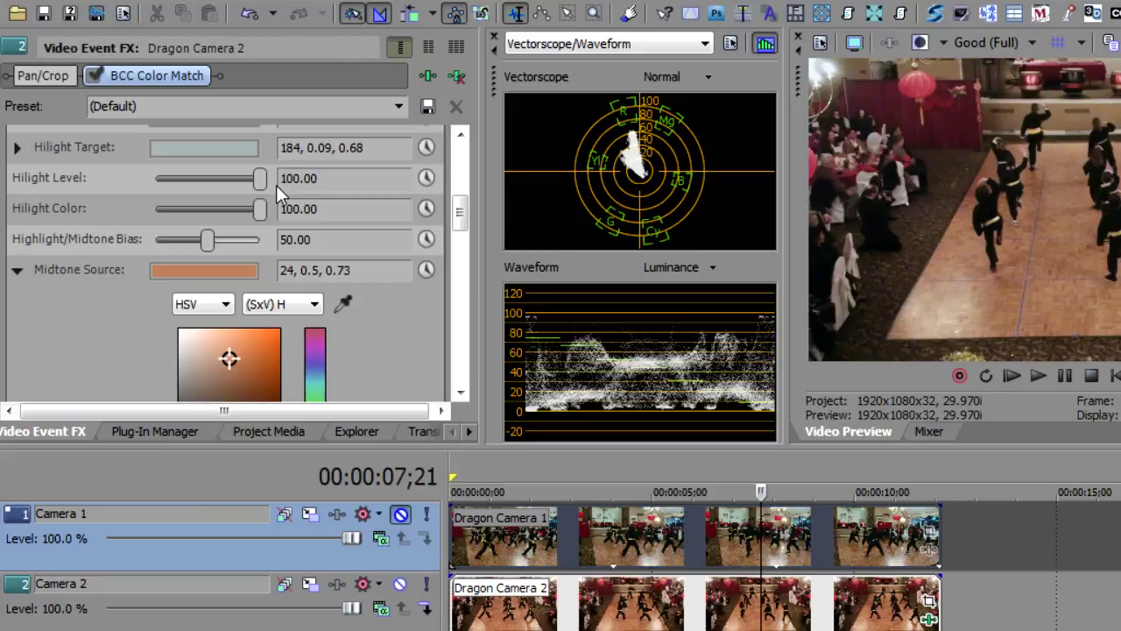
Step: Collapse the Midtone Source and Target pickers and check the Shadow Target controls
scroll(463, 205, up, 3)
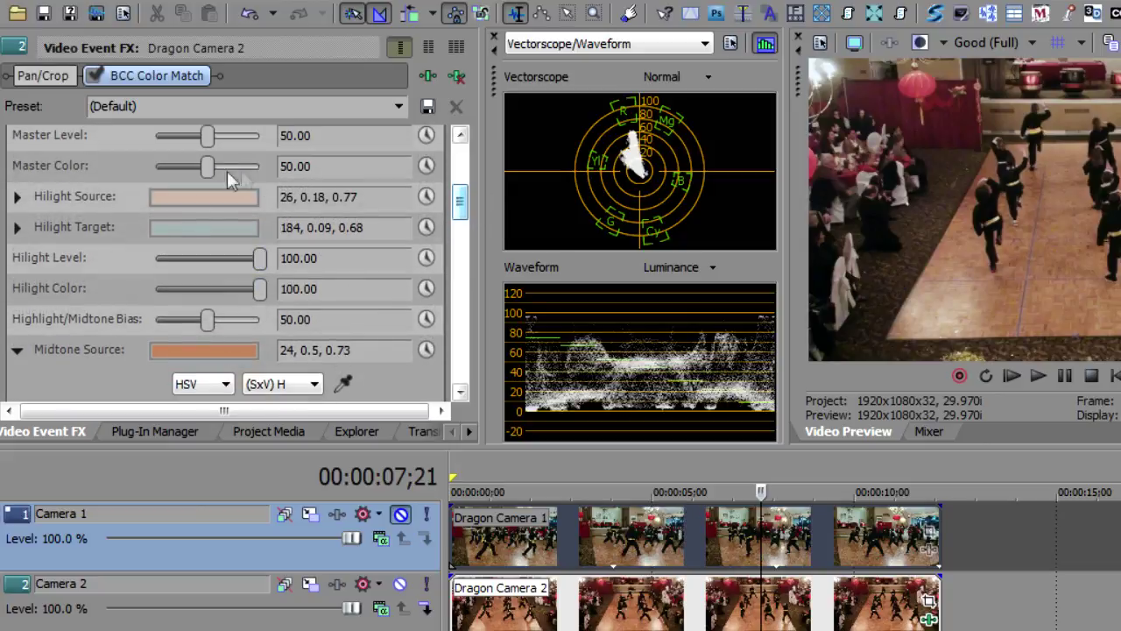
click(18, 350)
click(17, 381)
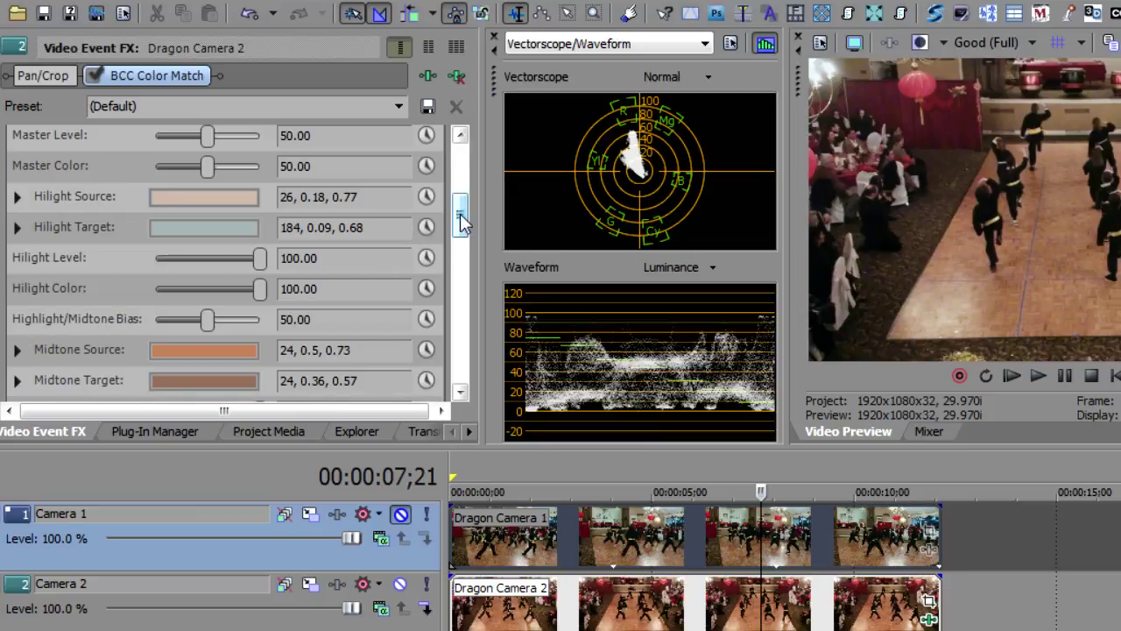
drag(461, 218, 462, 243)
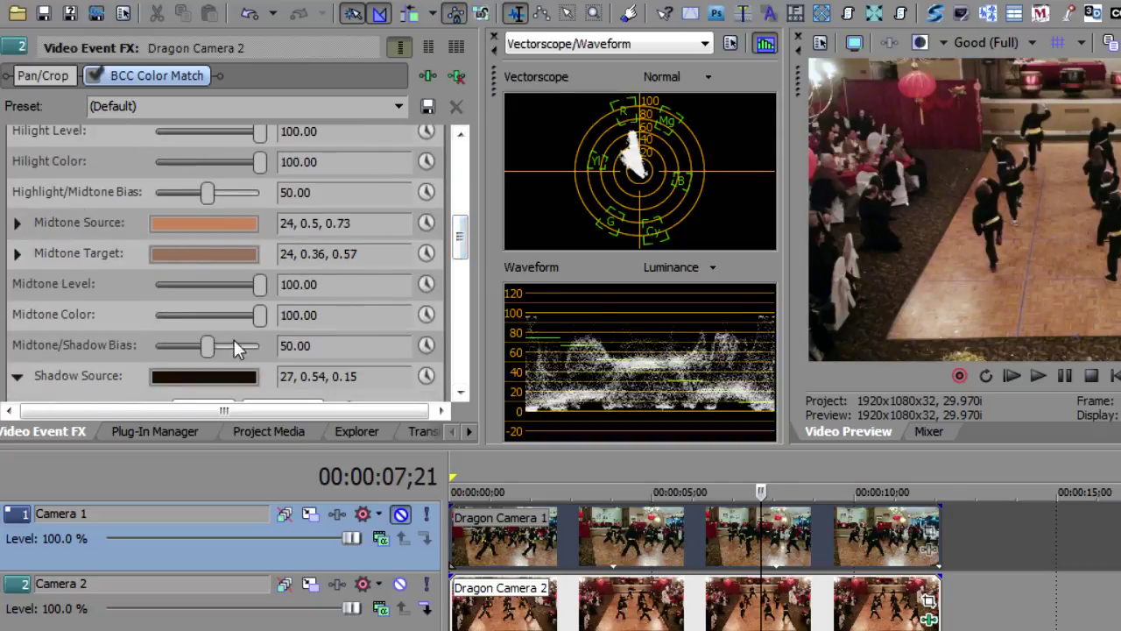
click(16, 382)
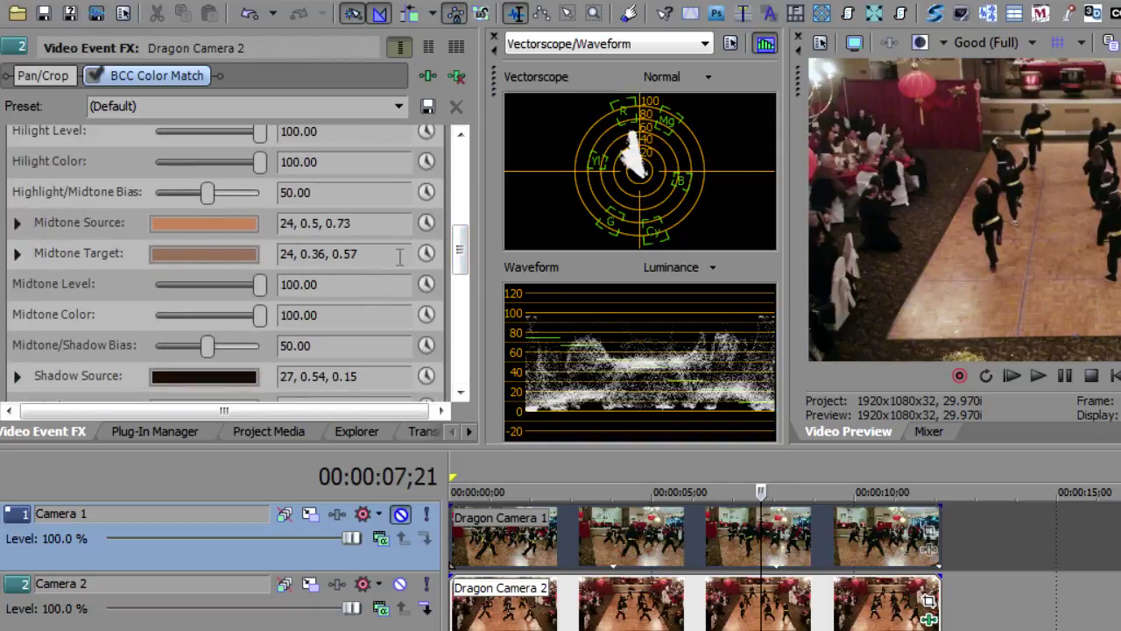
scroll(467, 241, down, 3)
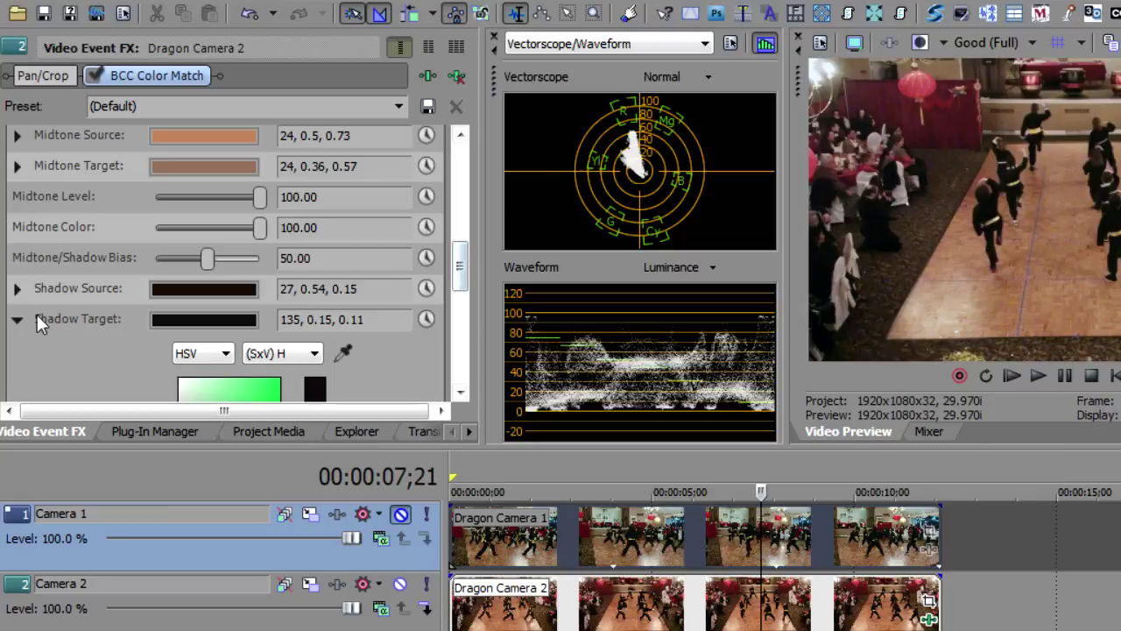
click(16, 319)
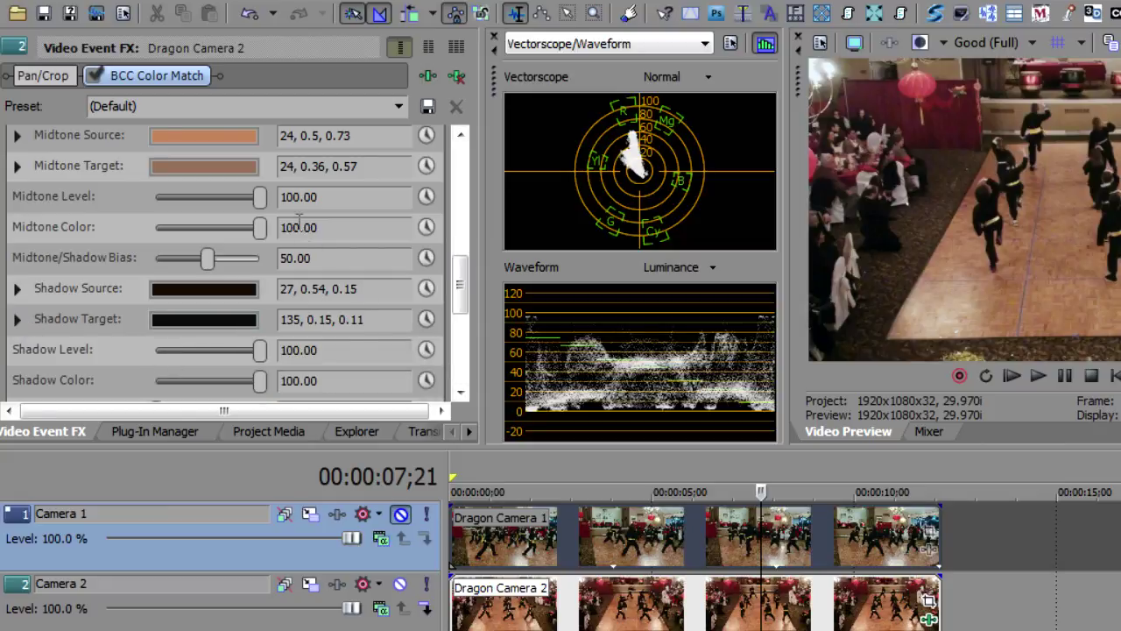
drag(460, 288, 470, 203)
Step: Switch the Color Match view to HMS Colorized
click(371, 230)
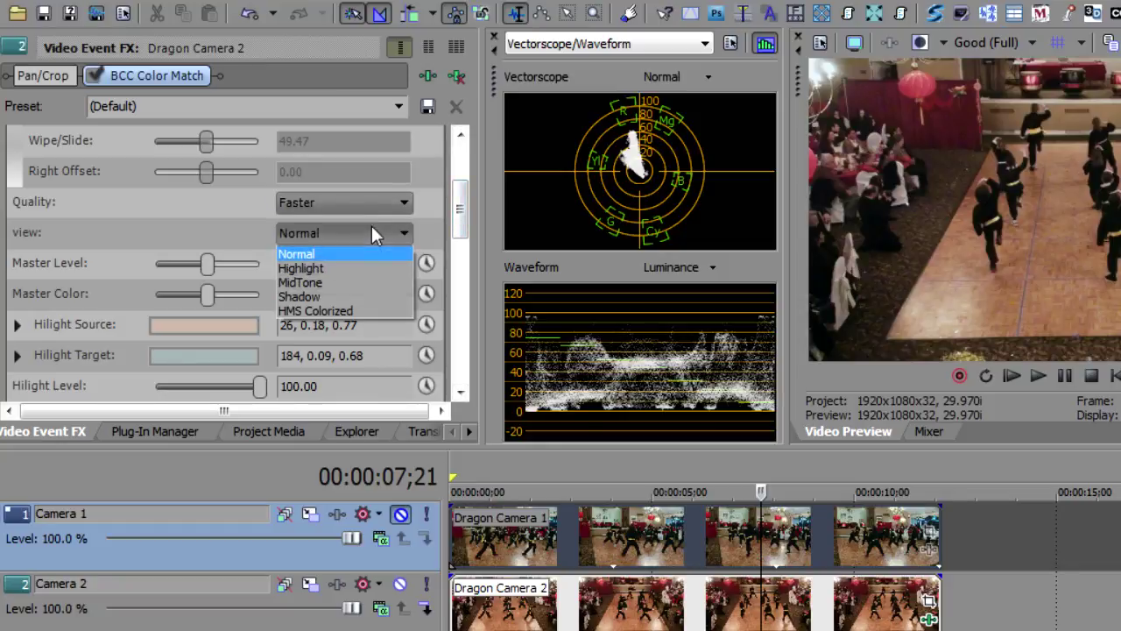
click(355, 308)
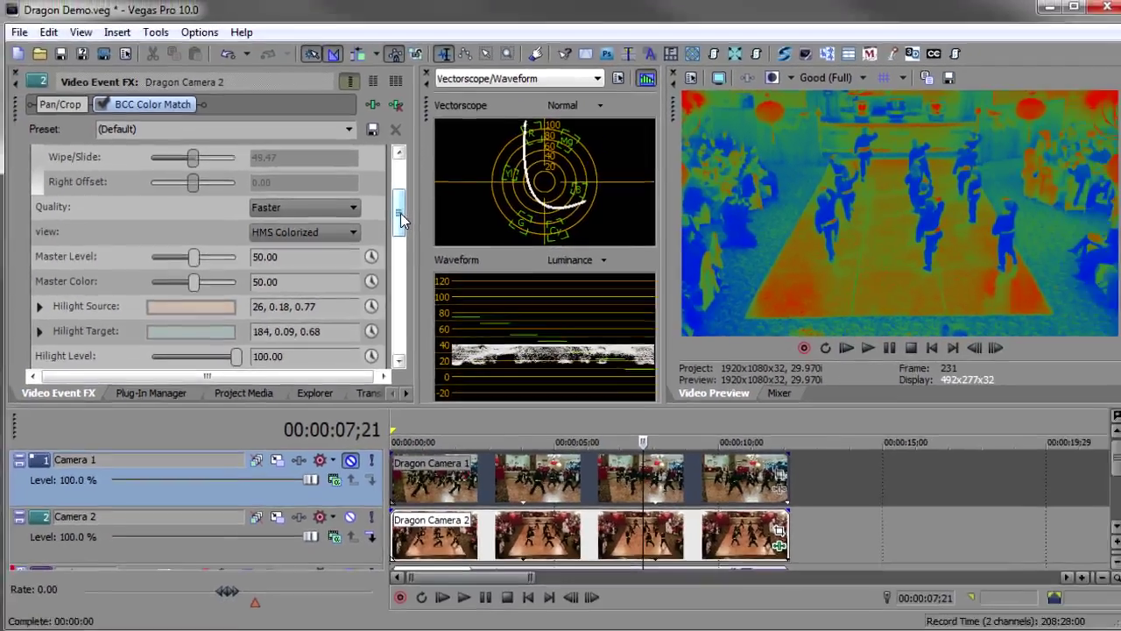
drag(462, 219, 396, 248)
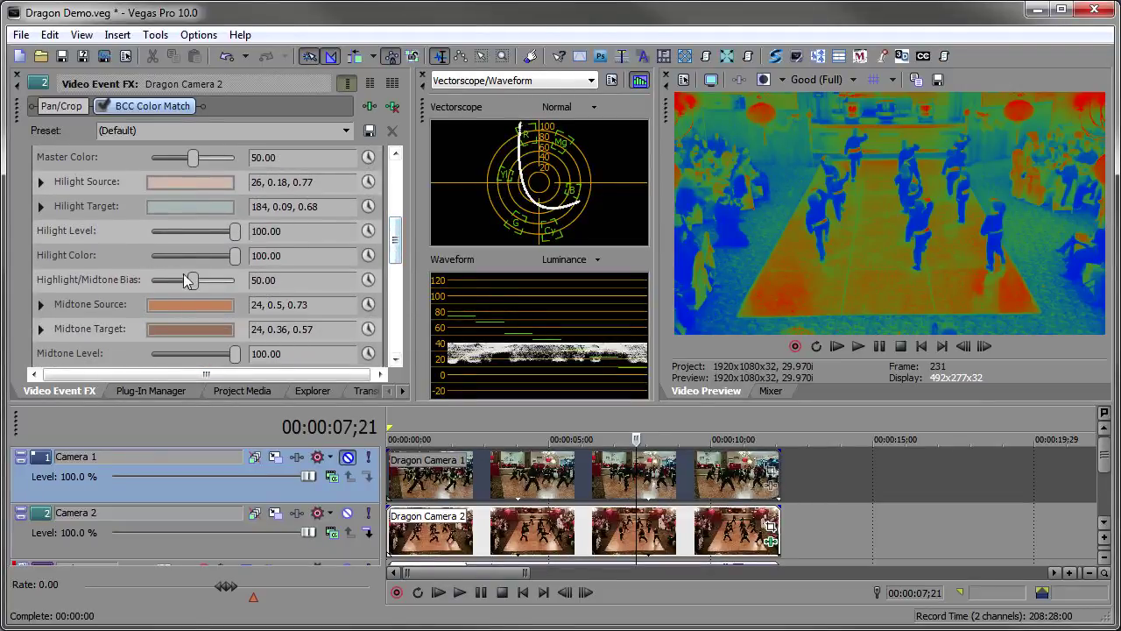
Step: Nudge the Highlight/Midtone Bias upward, then return the preview to Normal view
mouse_move(191, 284)
mouse_down()
mouse_move(204, 288)
mouse_move(173, 280)
mouse_move(200, 283)
mouse_move(194, 293)
mouse_up()
drag(395, 238, 396, 193)
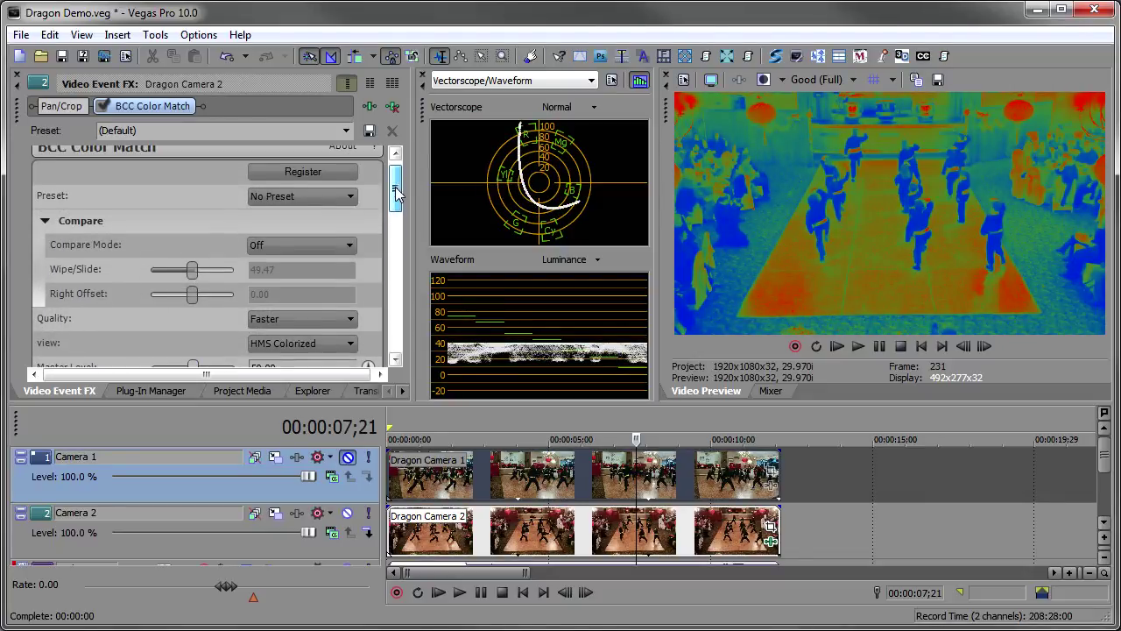
click(321, 342)
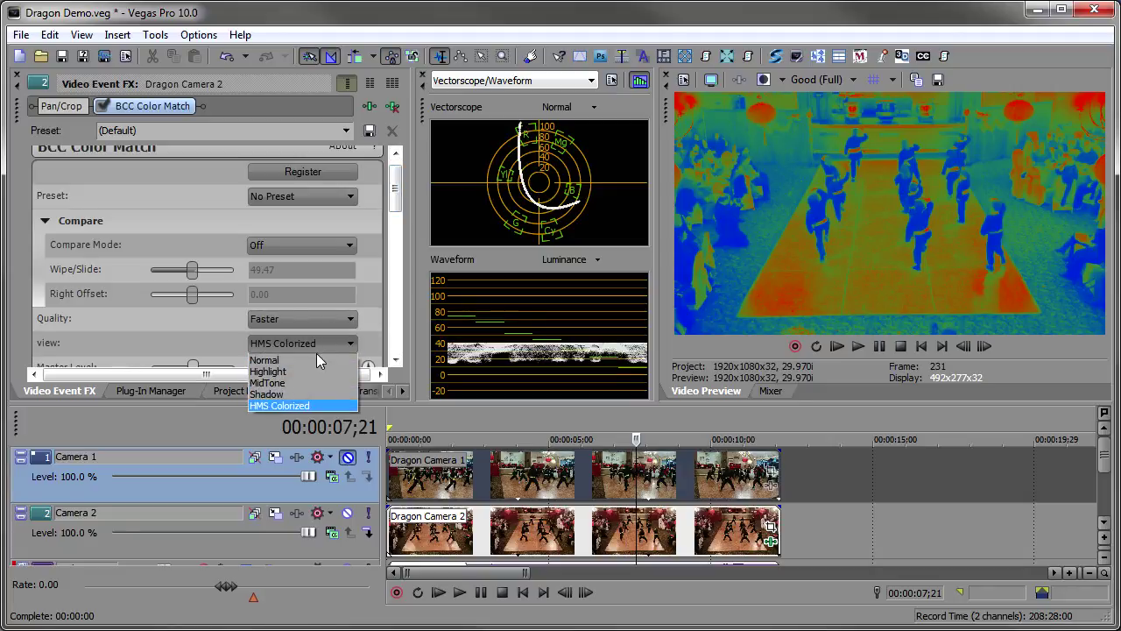
click(317, 360)
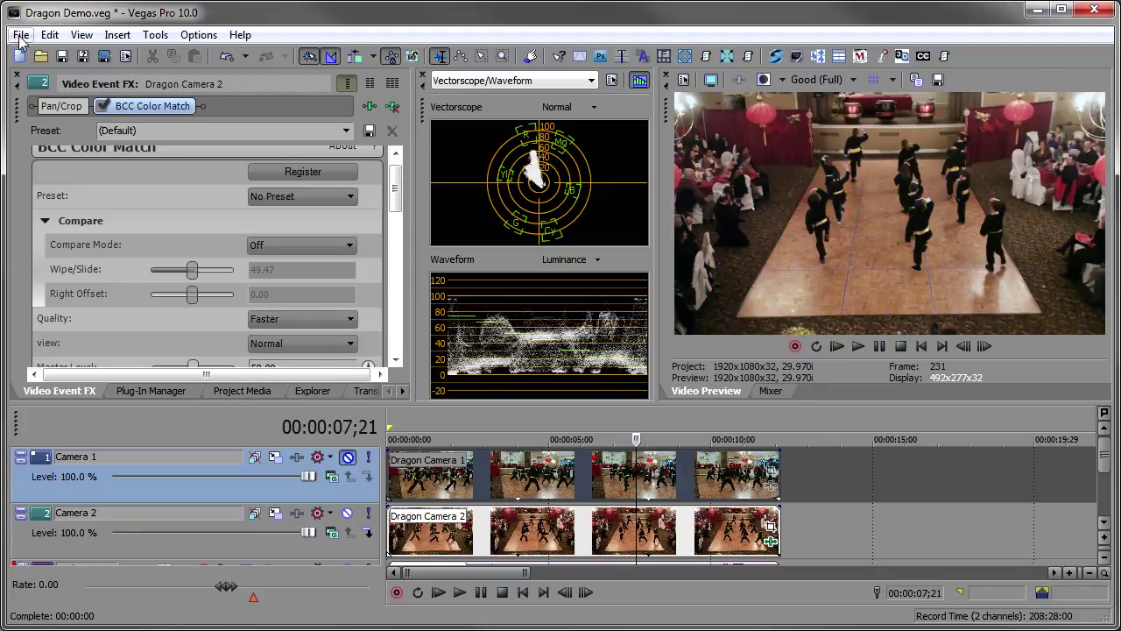
Step: Open Roger Demo.veg without saving Dragon Demo, and collapse the Roger audio track
click(19, 36)
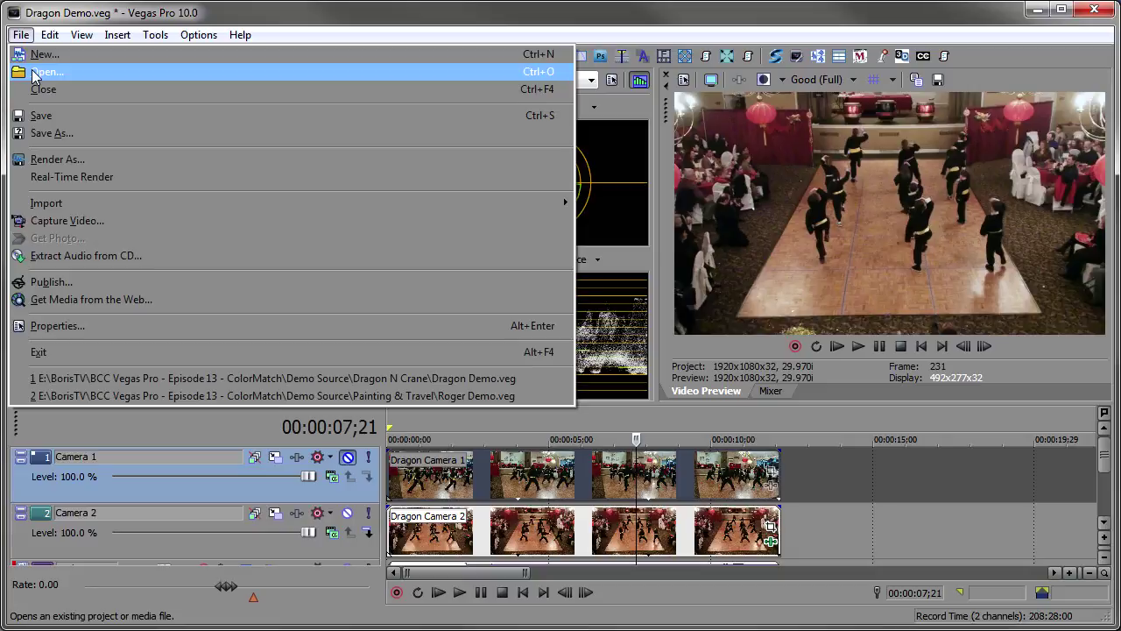
click(33, 74)
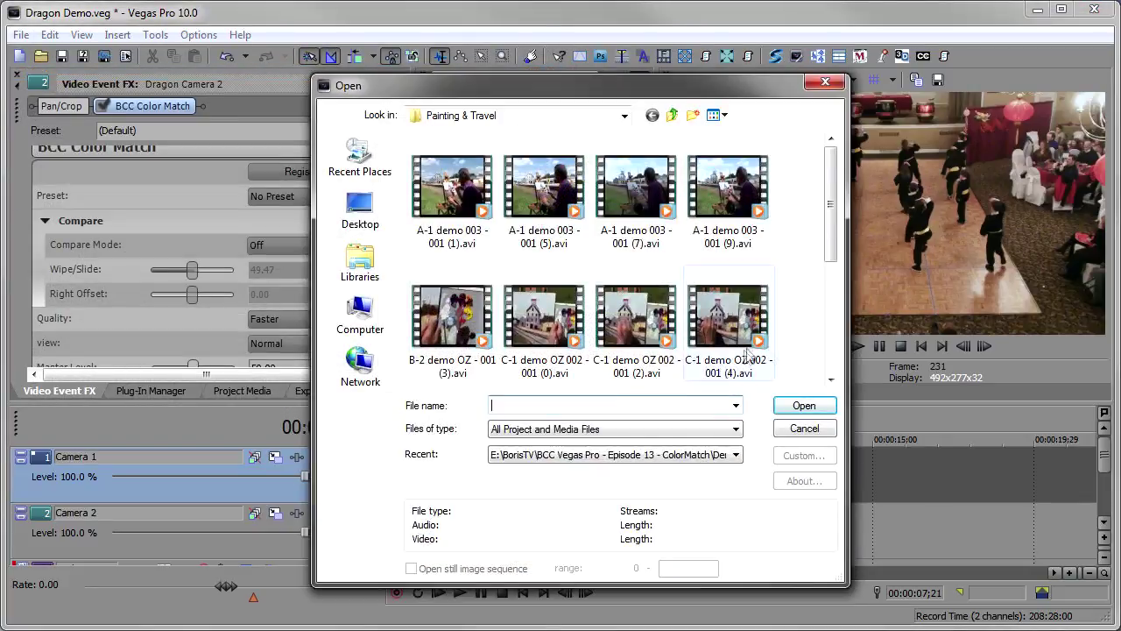
scroll(643, 371, down, 3)
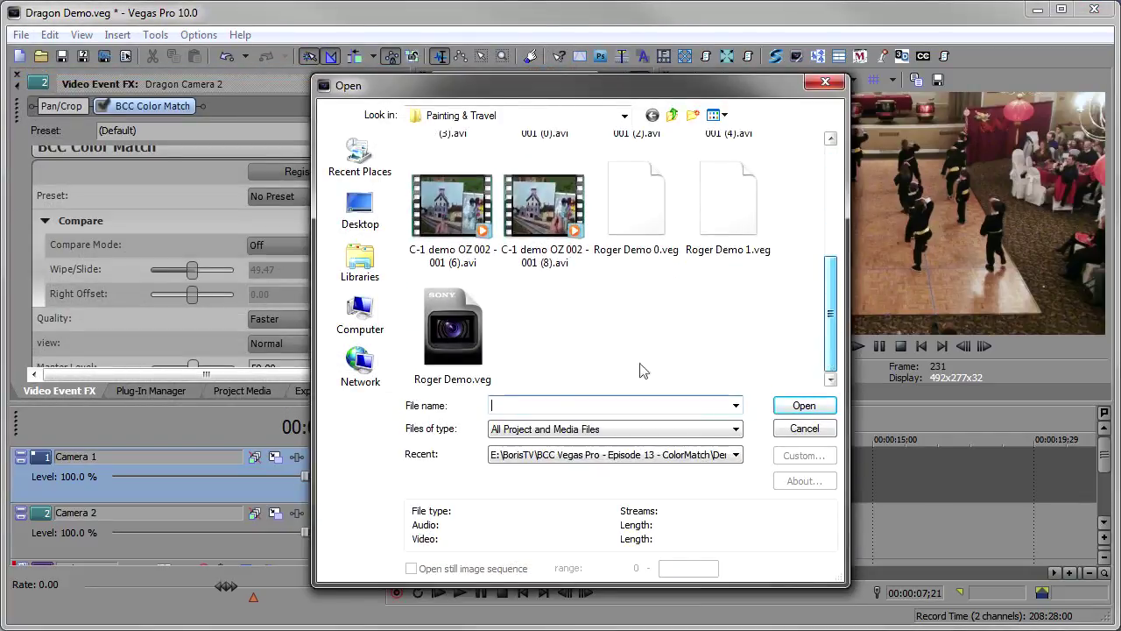
click(452, 331)
click(803, 406)
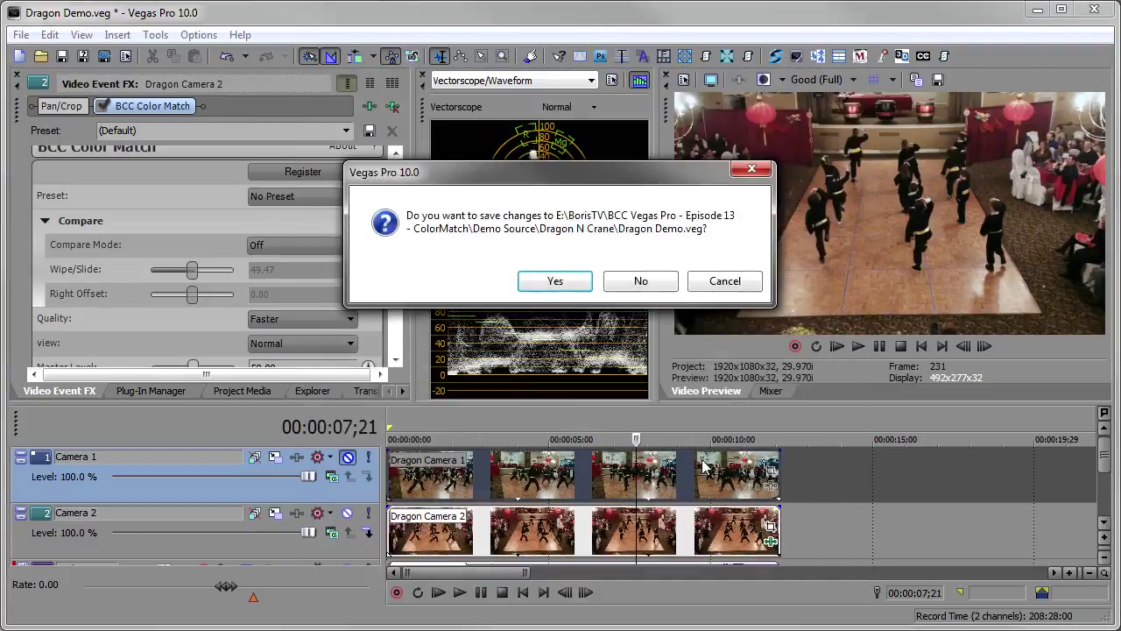
click(640, 282)
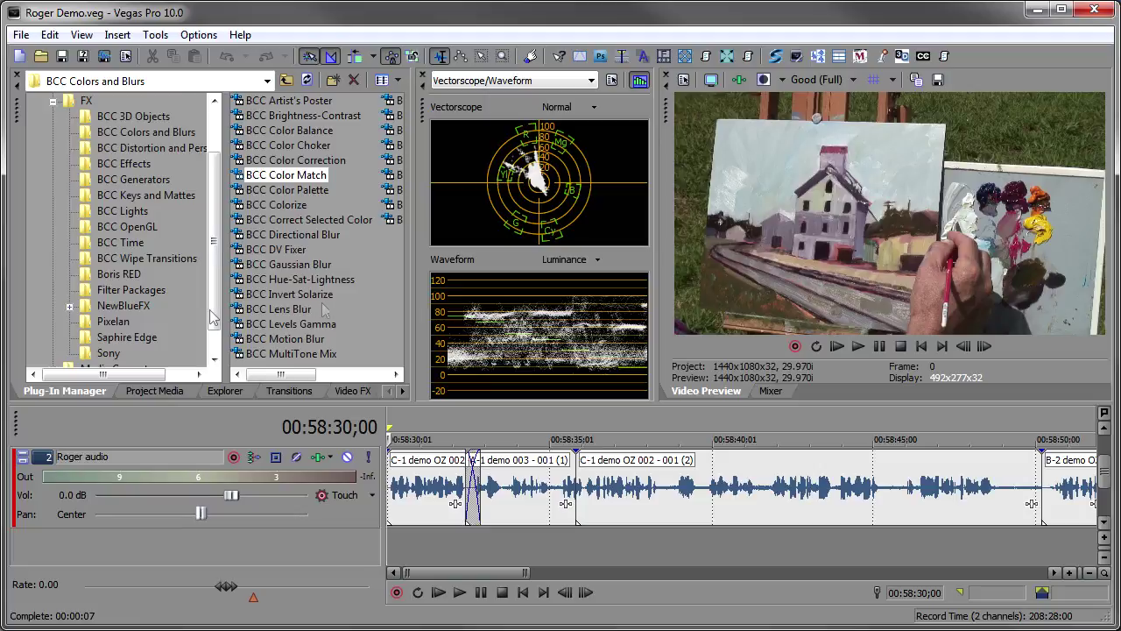
click(24, 457)
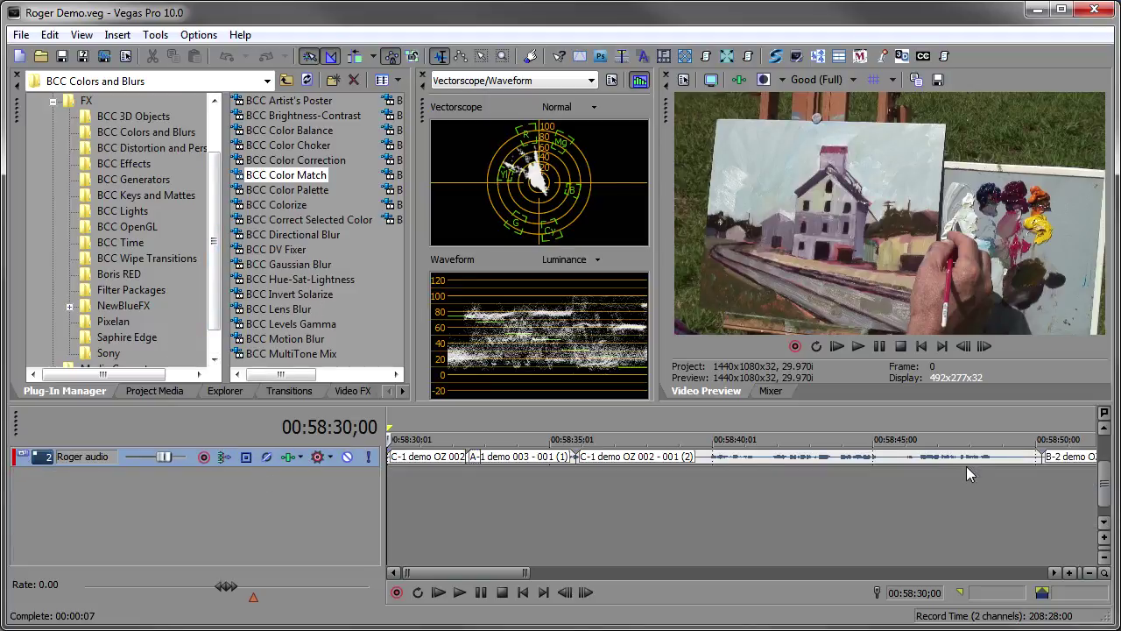
Step: Scroll to track 1 and play back from the A-1 demo 003 clip
drag(1106, 492, 1115, 455)
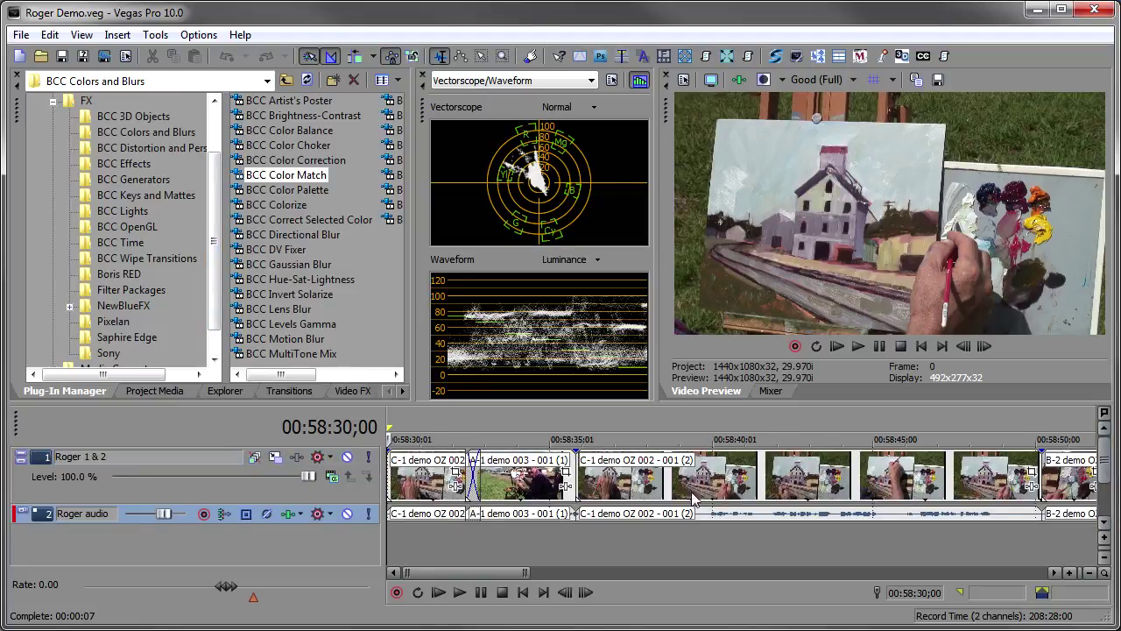
click(526, 478)
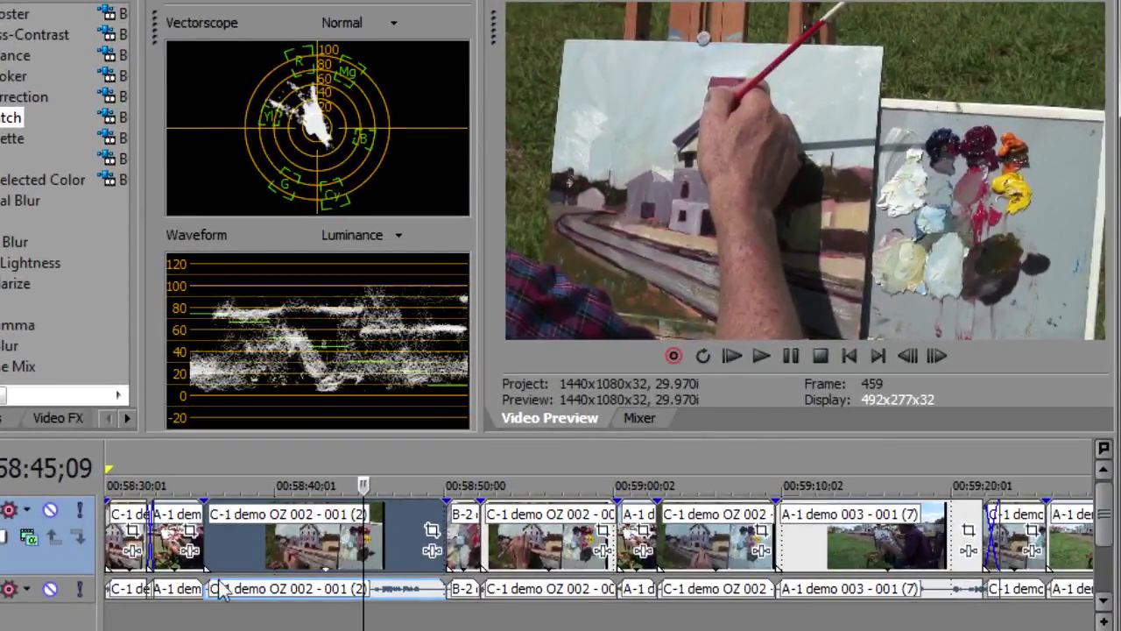
click(177, 528)
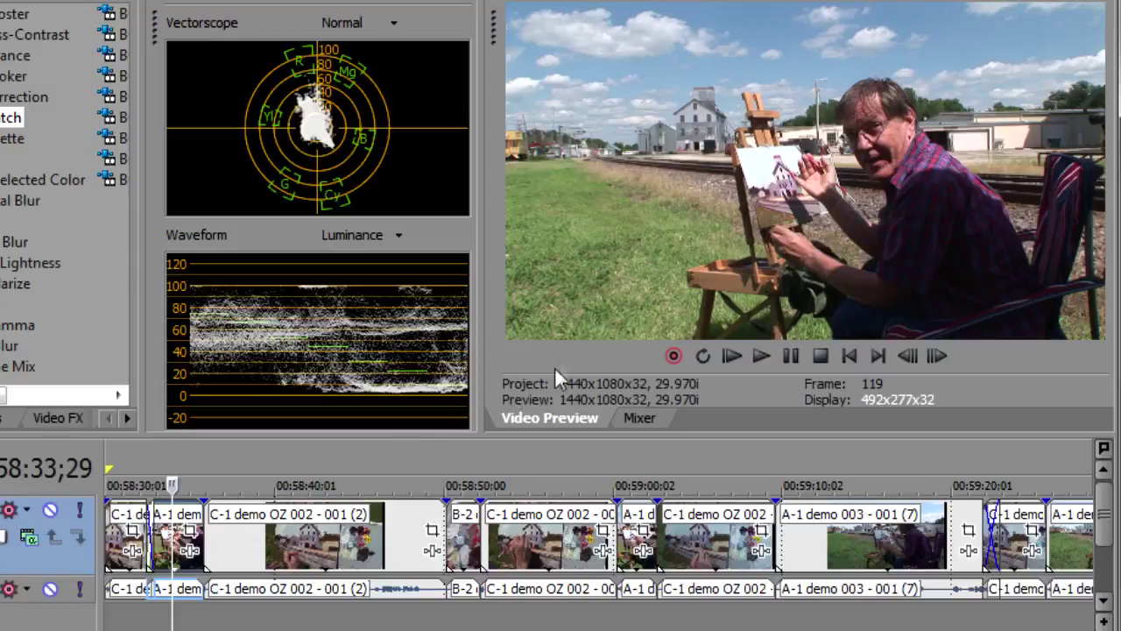
key(space)
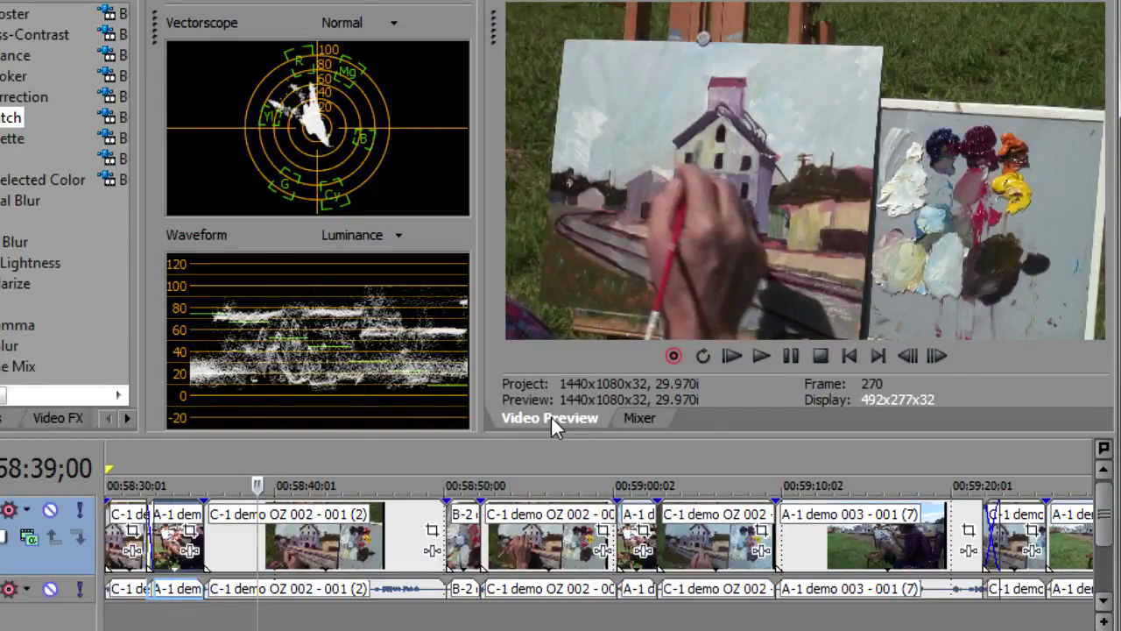
Step: Switch between the sunny and cloudy C-1 demo OZ 002 clips, ending on the sunny frame 799
click(699, 545)
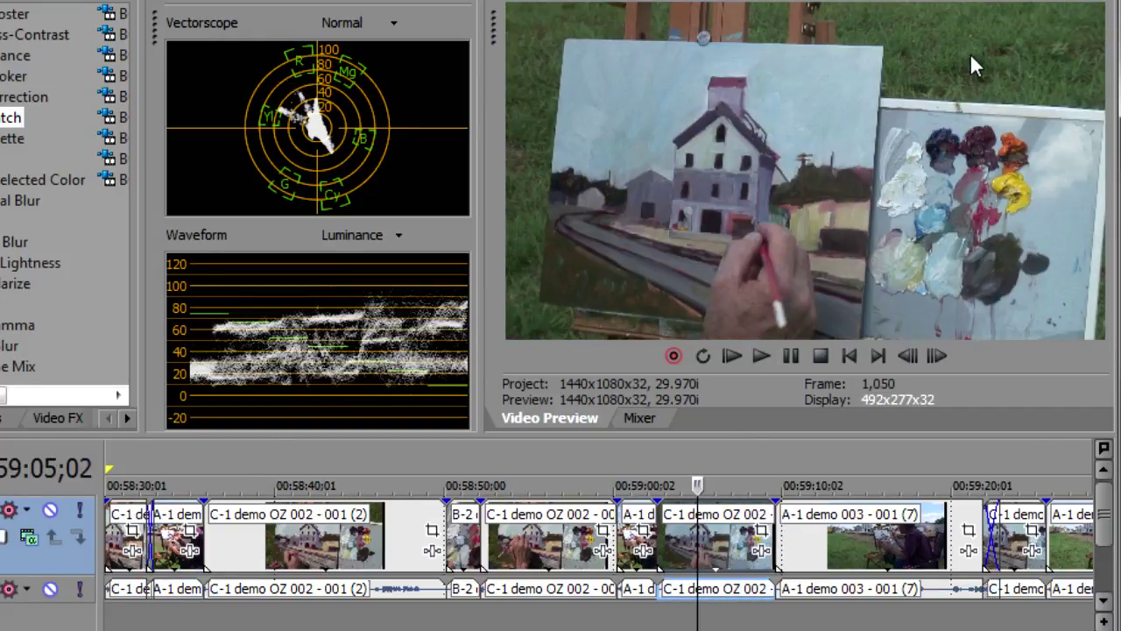
click(555, 544)
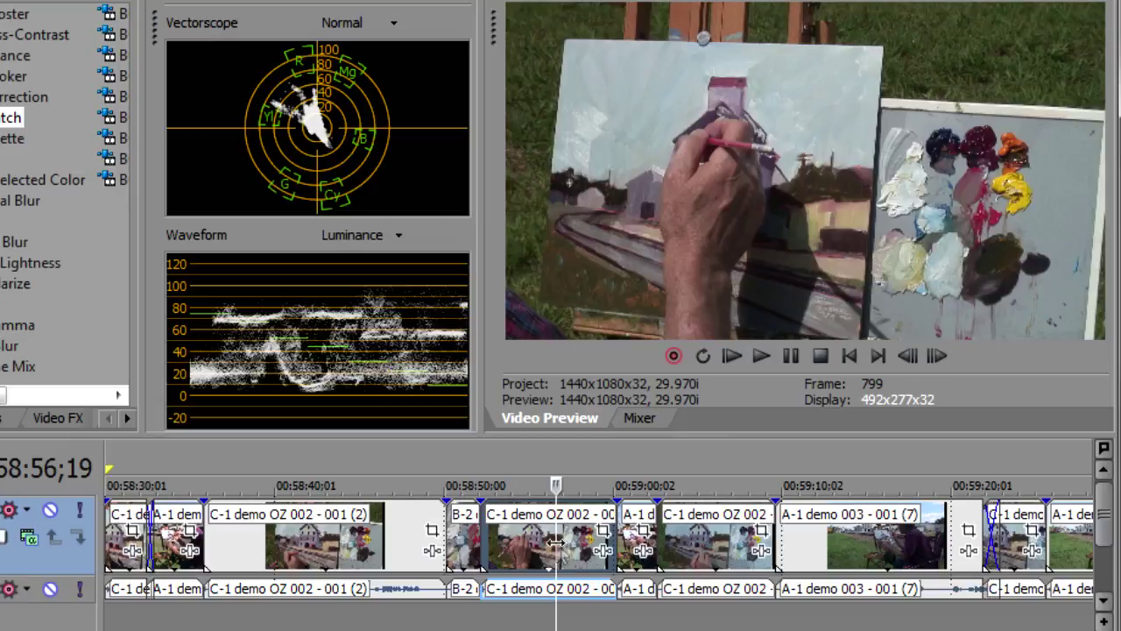
click(711, 550)
click(709, 547)
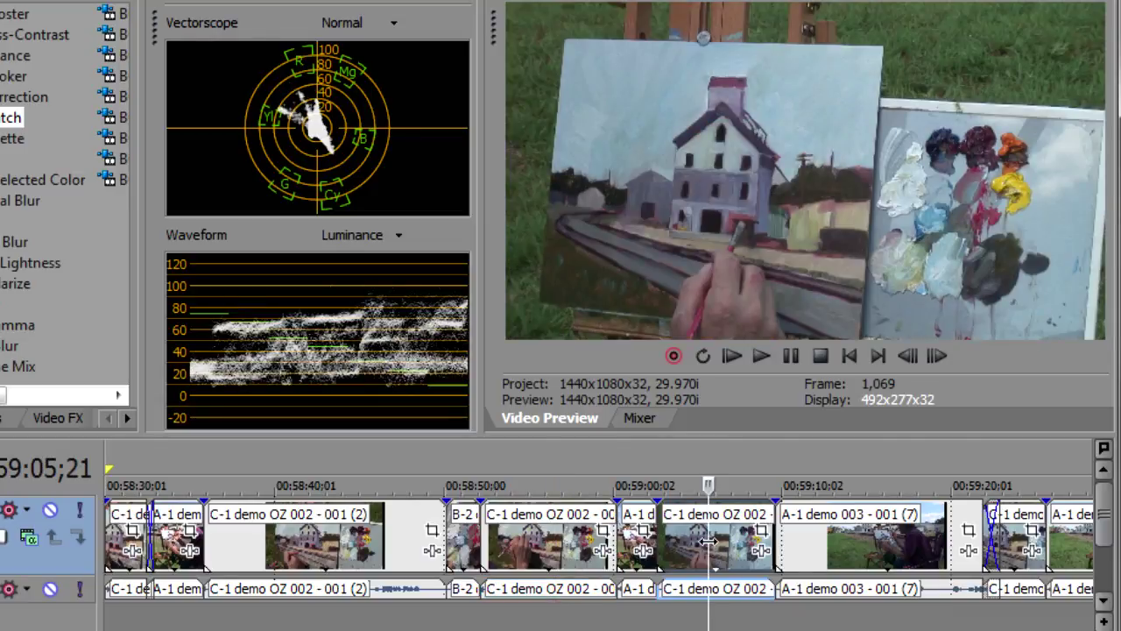
click(552, 553)
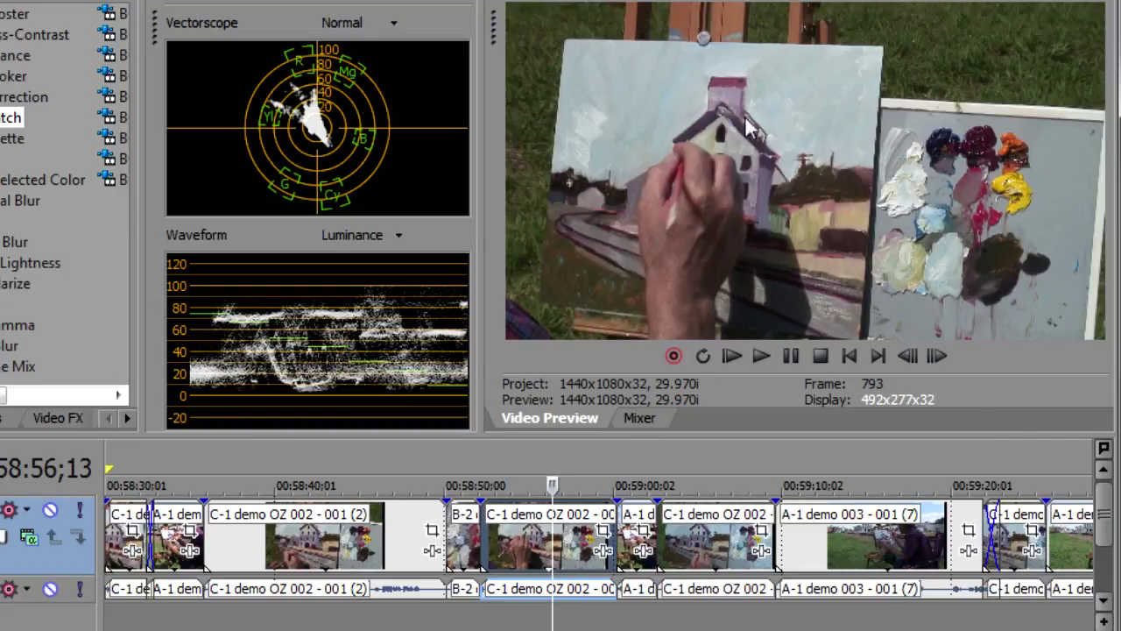
click(703, 538)
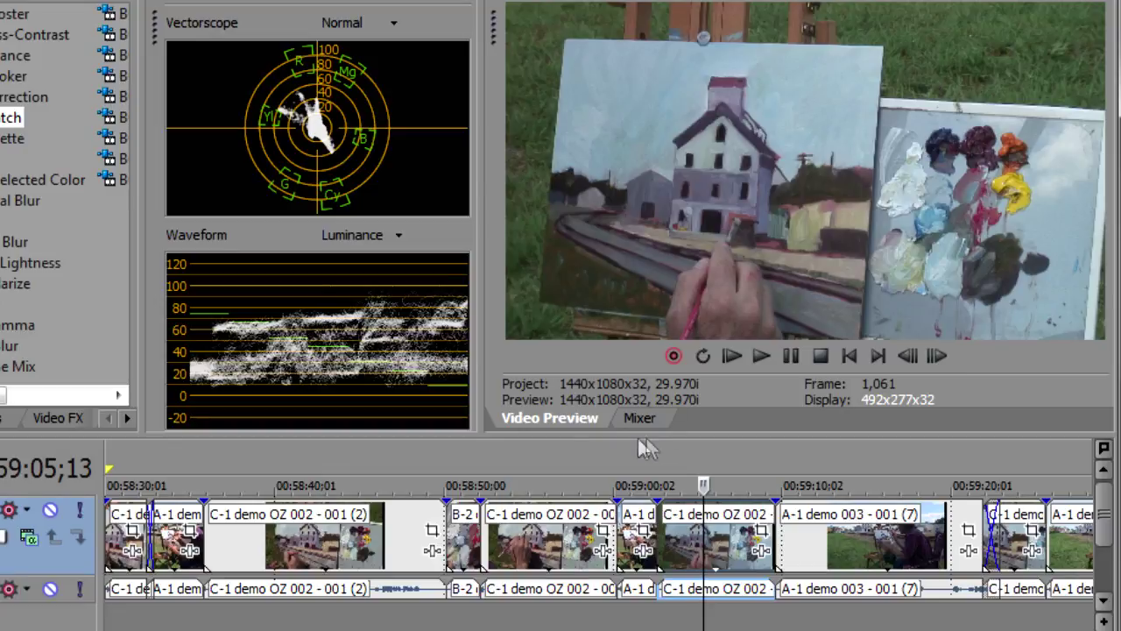
click(557, 547)
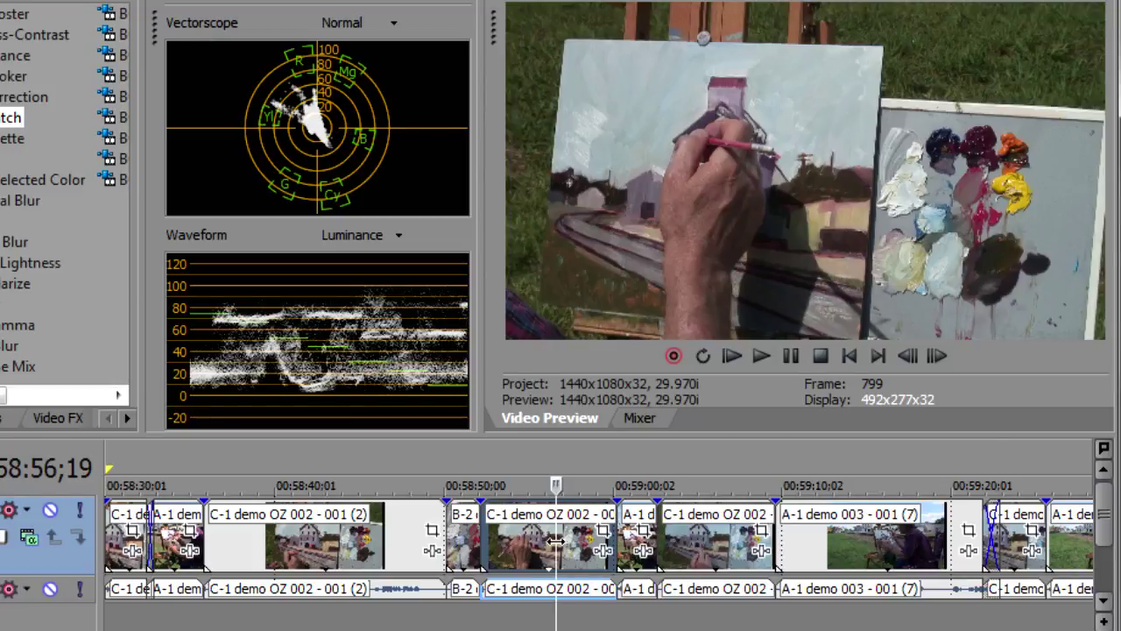
Step: Add a marker named Target at the sunny shot
key(m)
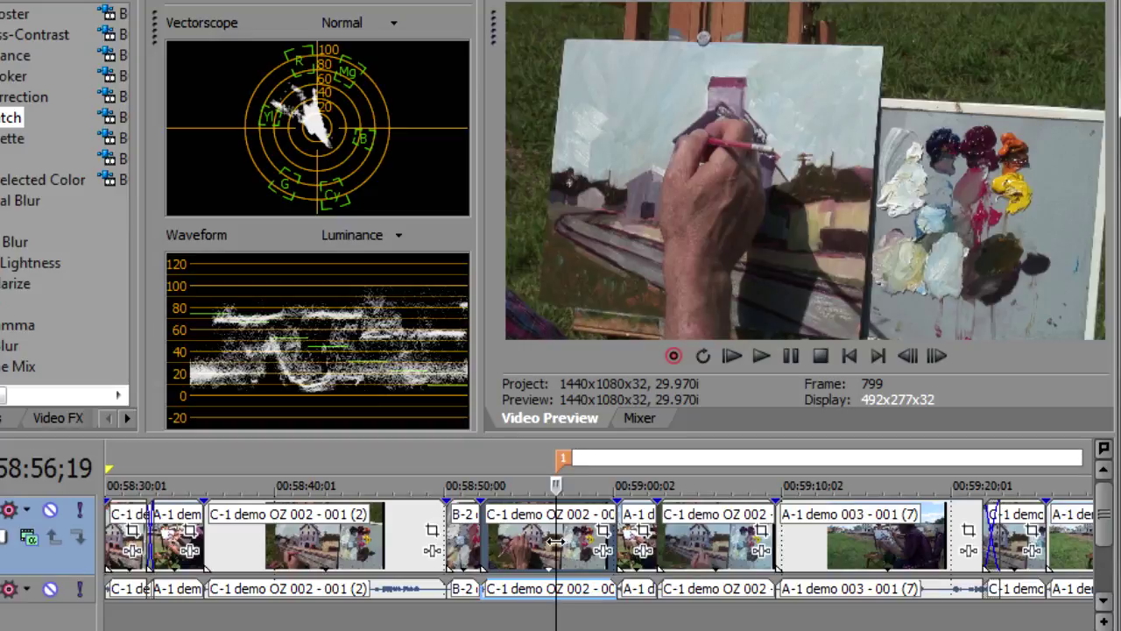
text(Target)
key(Return)
Step: Add a marker named Source at the cloudy shot, then jump between both markers
click(703, 482)
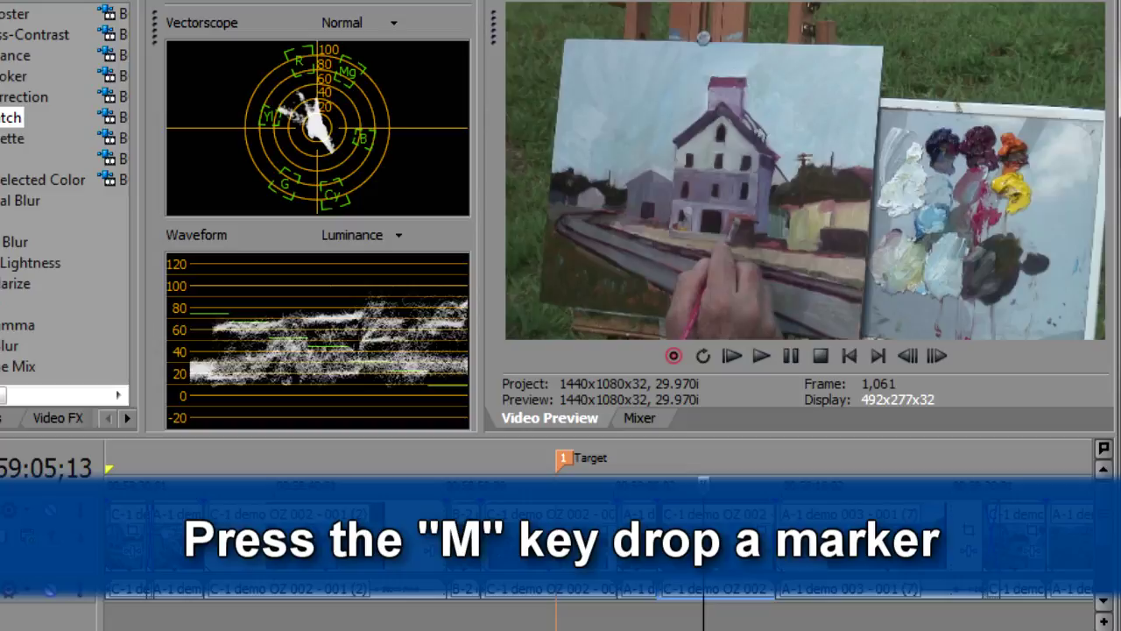
text(mS)
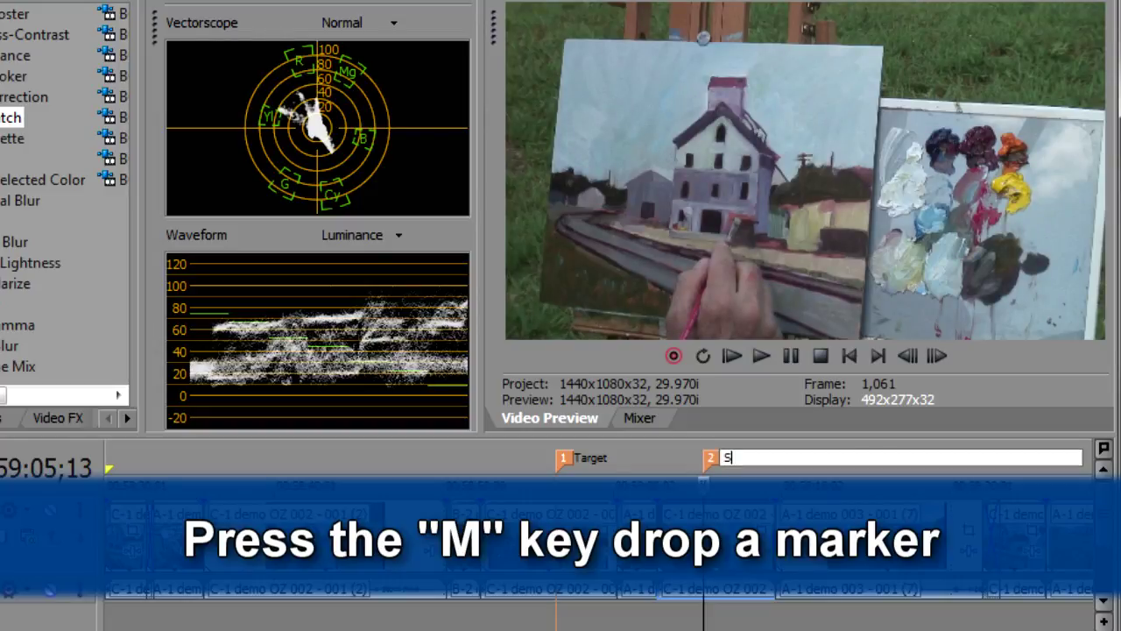
text(ource)
key(Return)
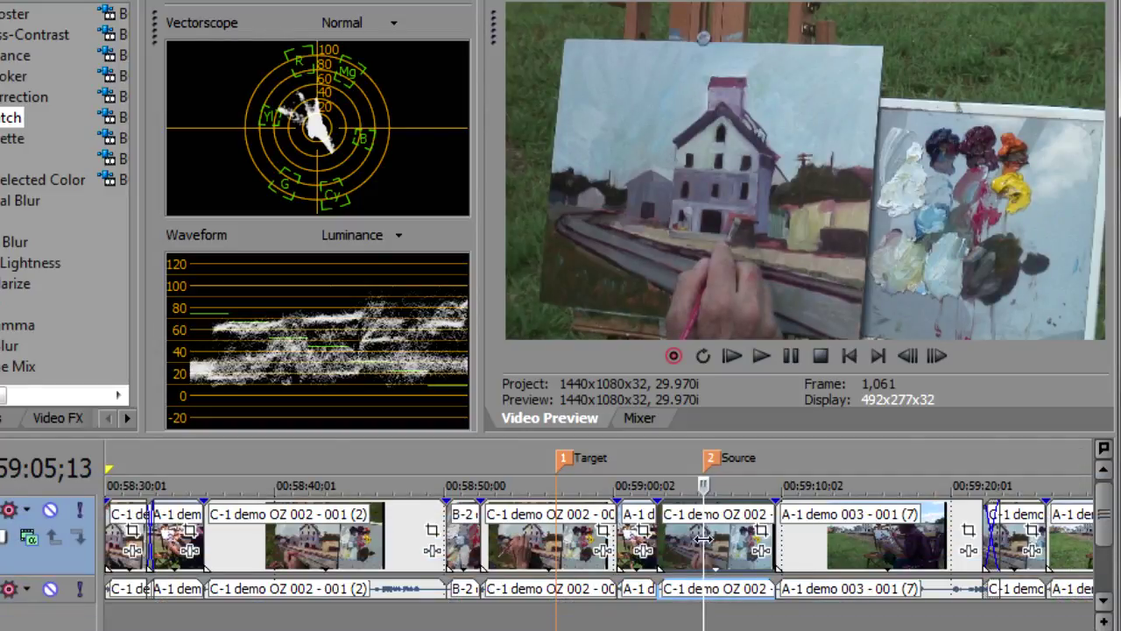
click(556, 550)
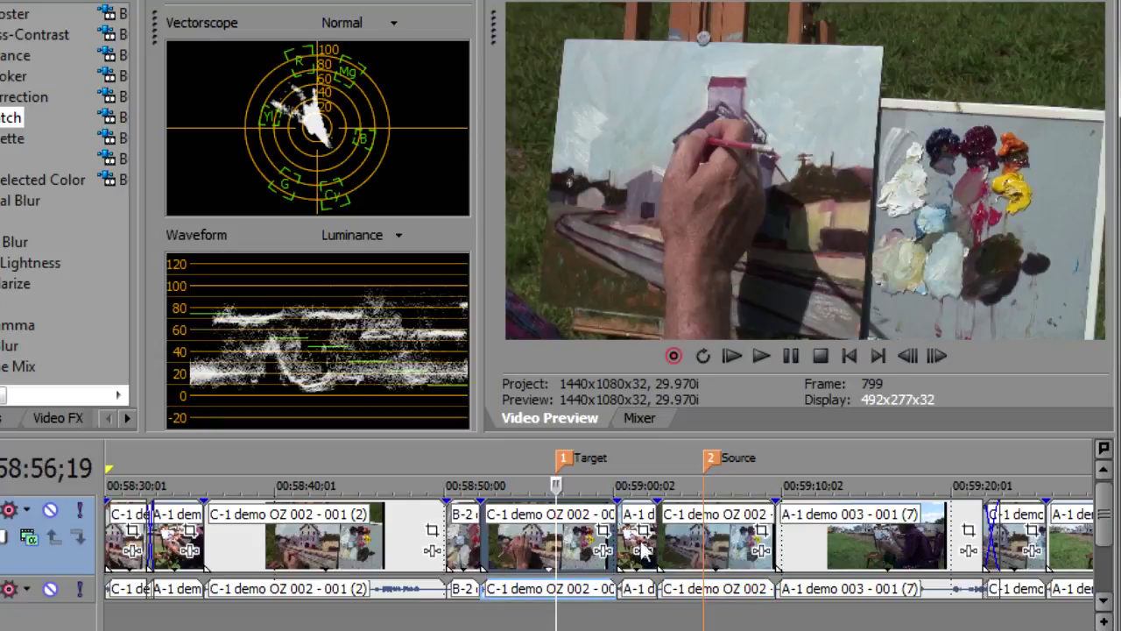
click(705, 548)
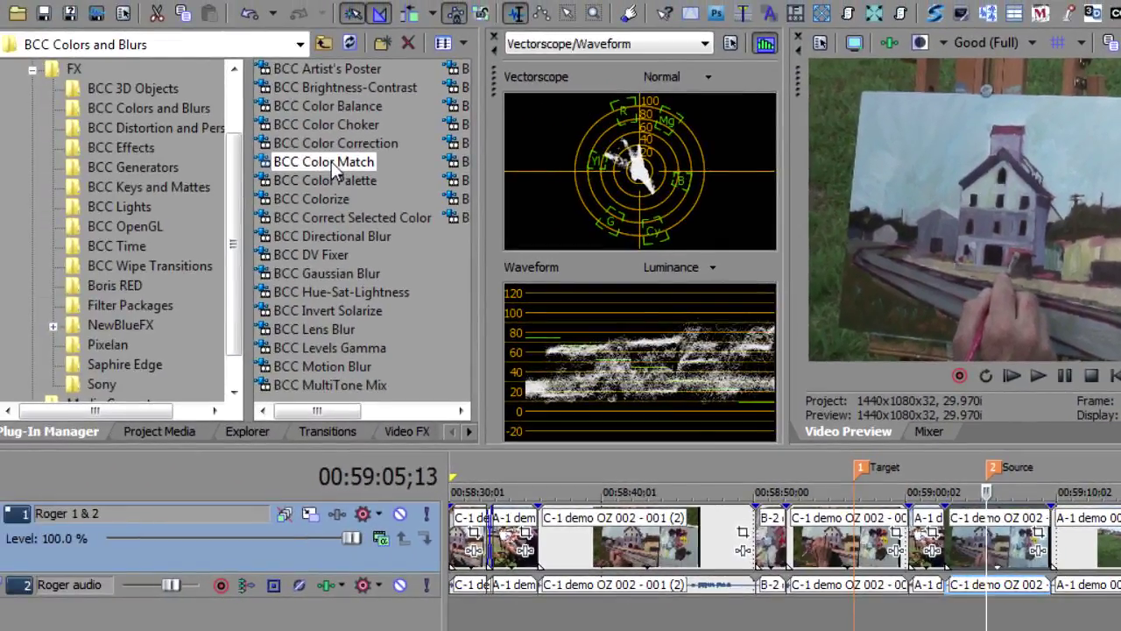
Step: Apply BCC Color Match to the cloudy clip and bring up its view-mode list
drag(331, 171, 995, 539)
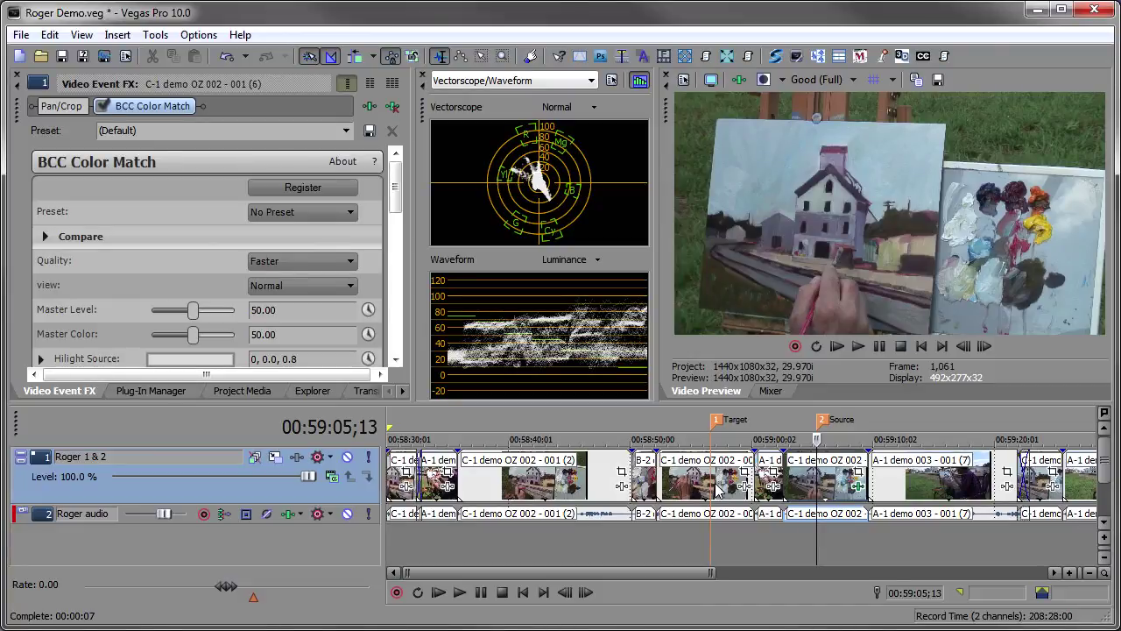
click(710, 490)
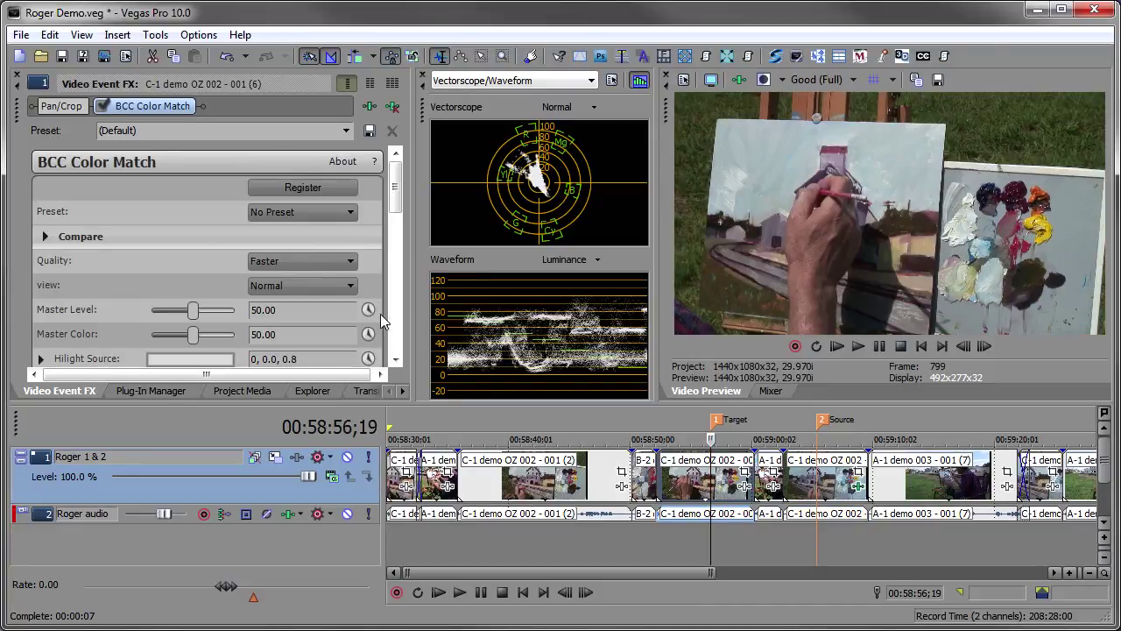
drag(392, 186, 394, 210)
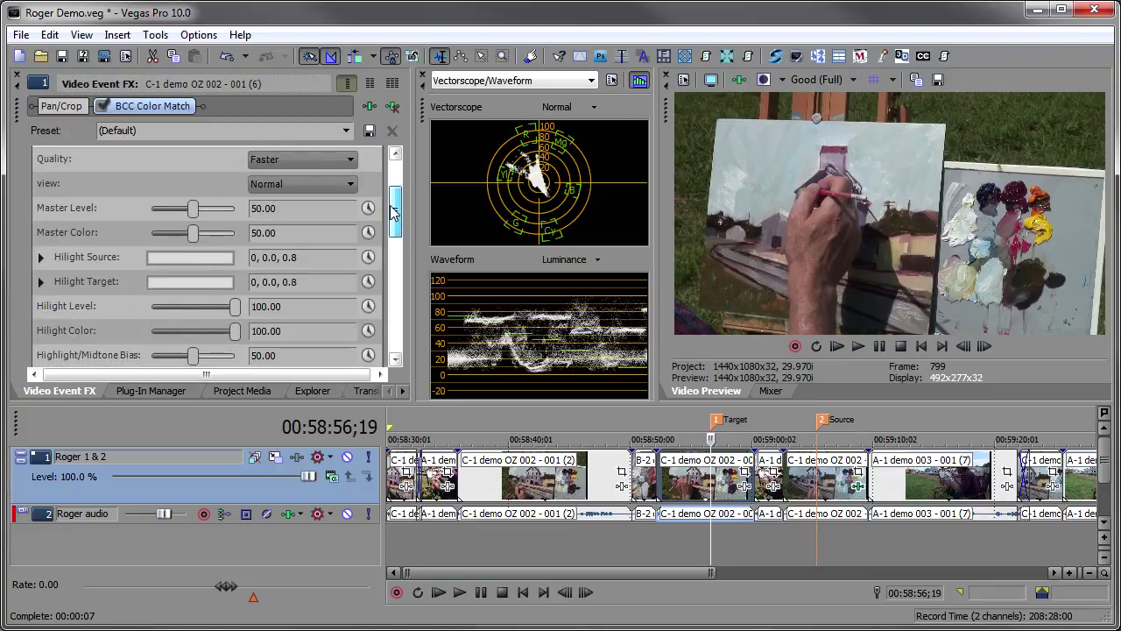
drag(393, 211, 393, 217)
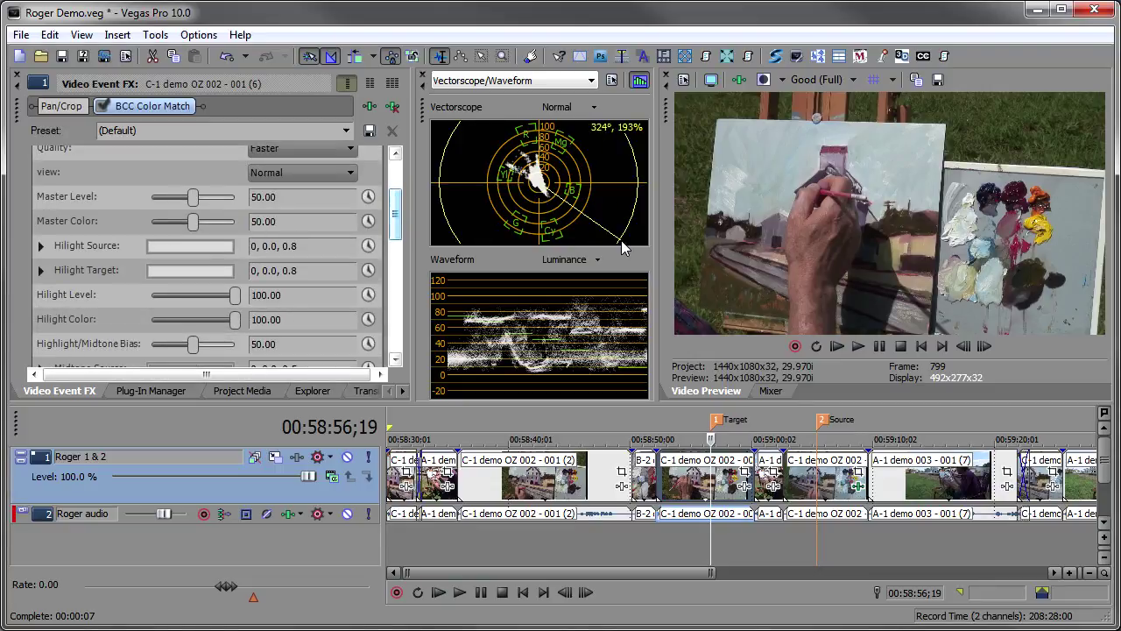
click(308, 175)
Step: Preview the shot in HMS Colorized view, then set the view back to Normal
click(307, 234)
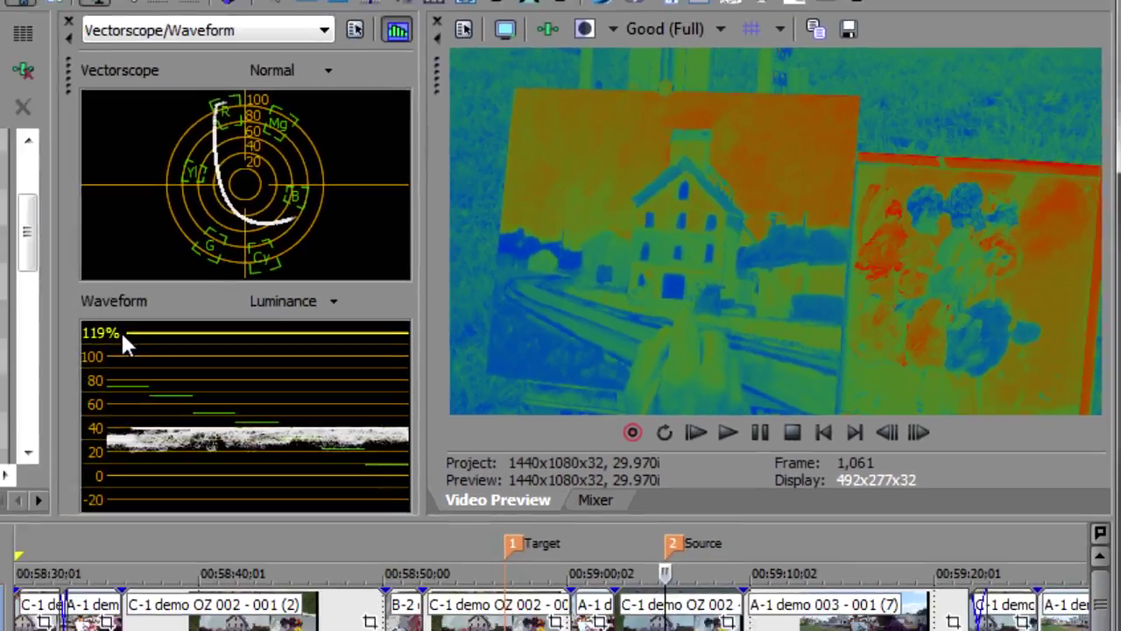
click(302, 172)
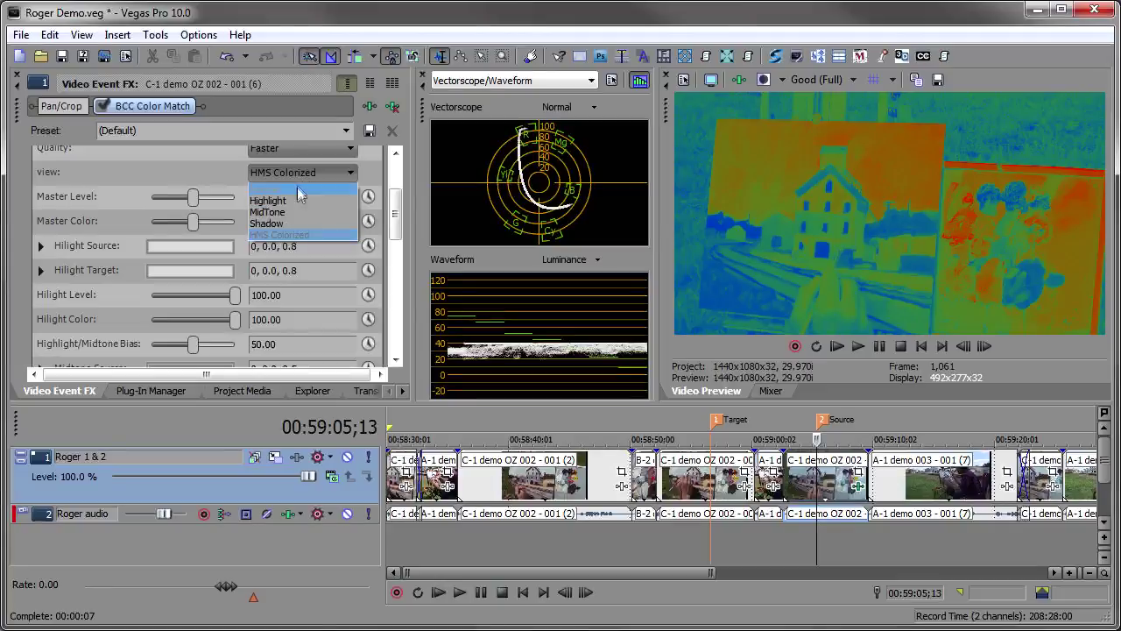
click(297, 189)
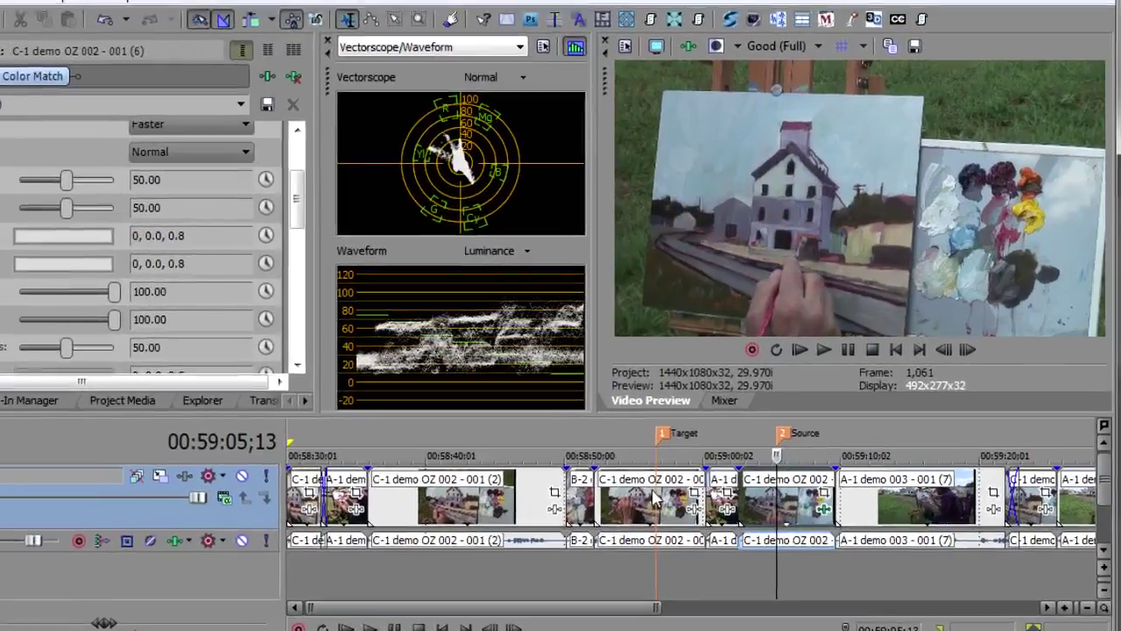
Step: Compare the sunny Target and cloudy Source shots, finishing on the cloudy one
click(655, 499)
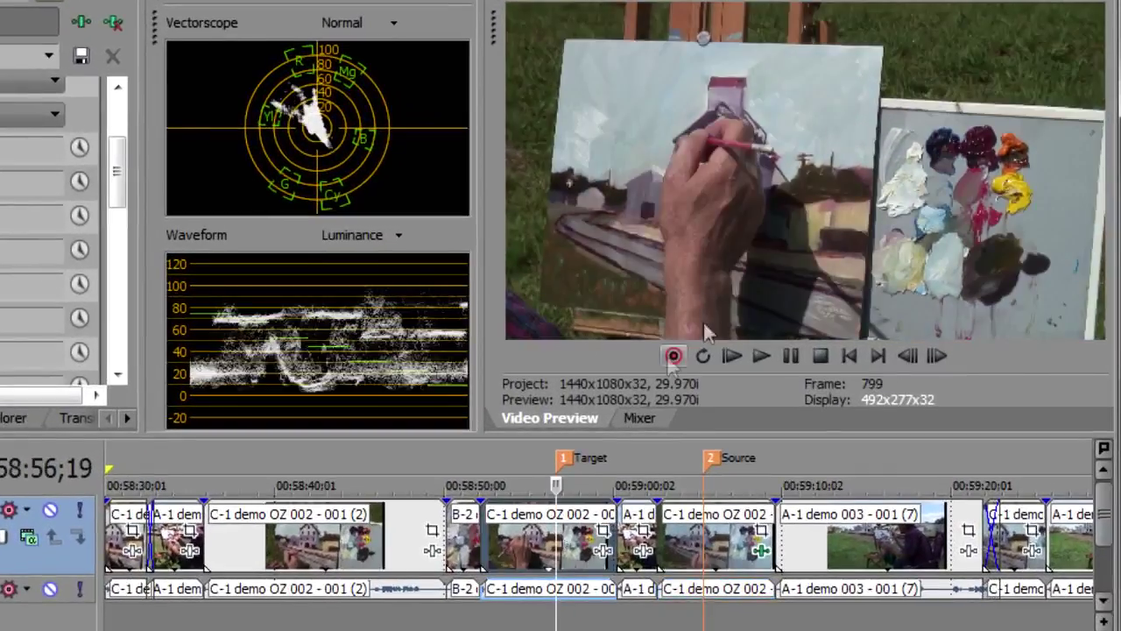
click(714, 569)
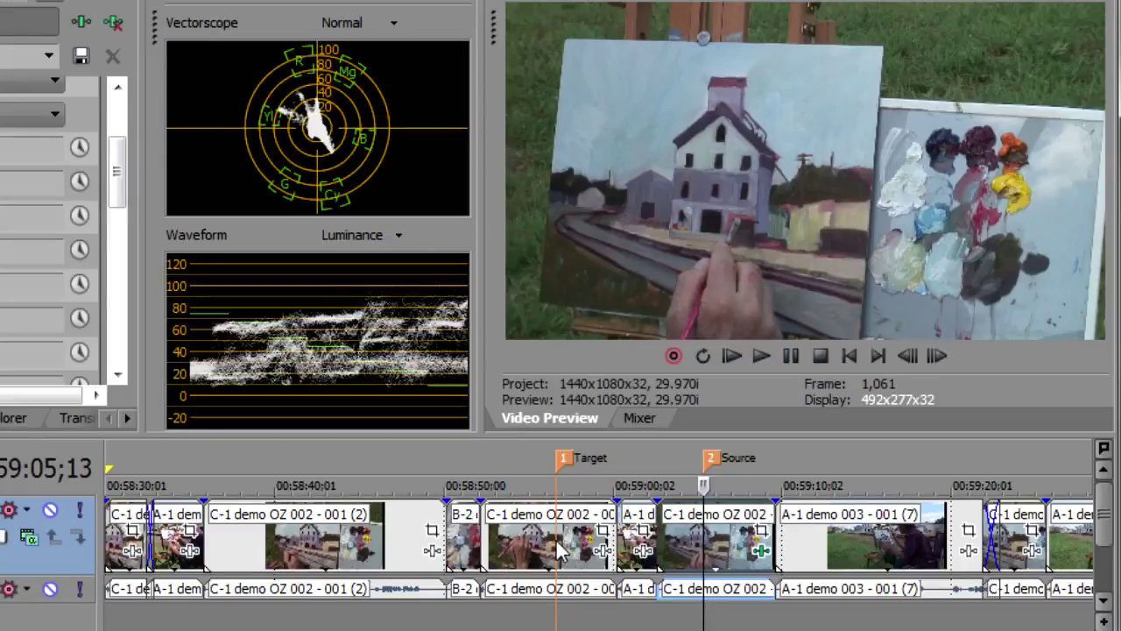
click(560, 550)
click(703, 541)
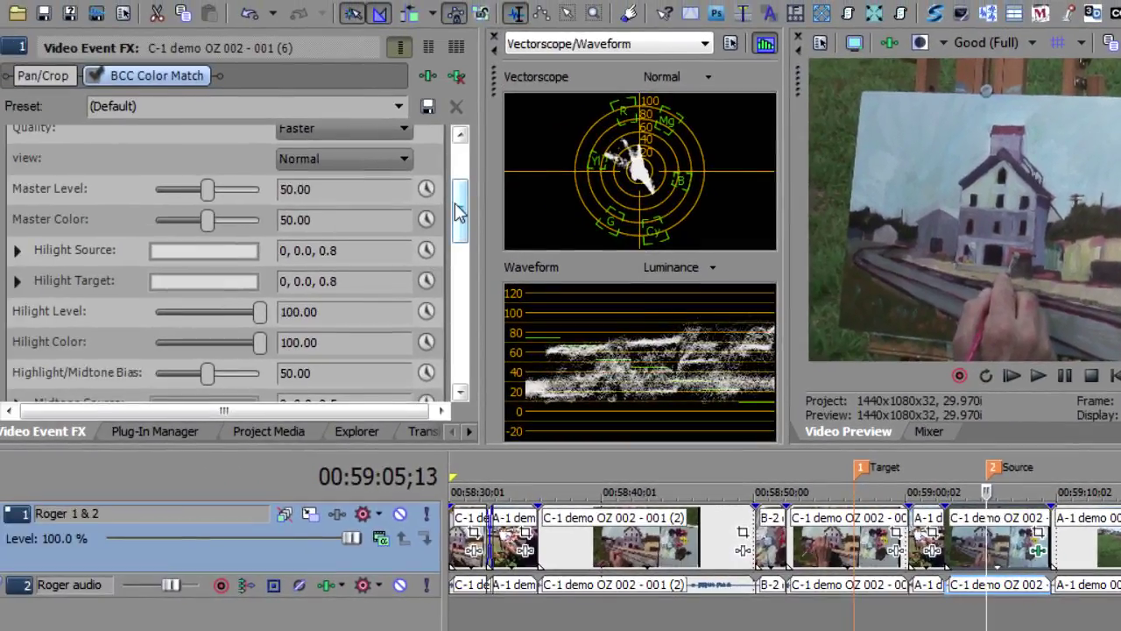
Step: Disable BCC Color Match and sample the cloudy shot's white palette as Hilight Source
drag(458, 210, 458, 230)
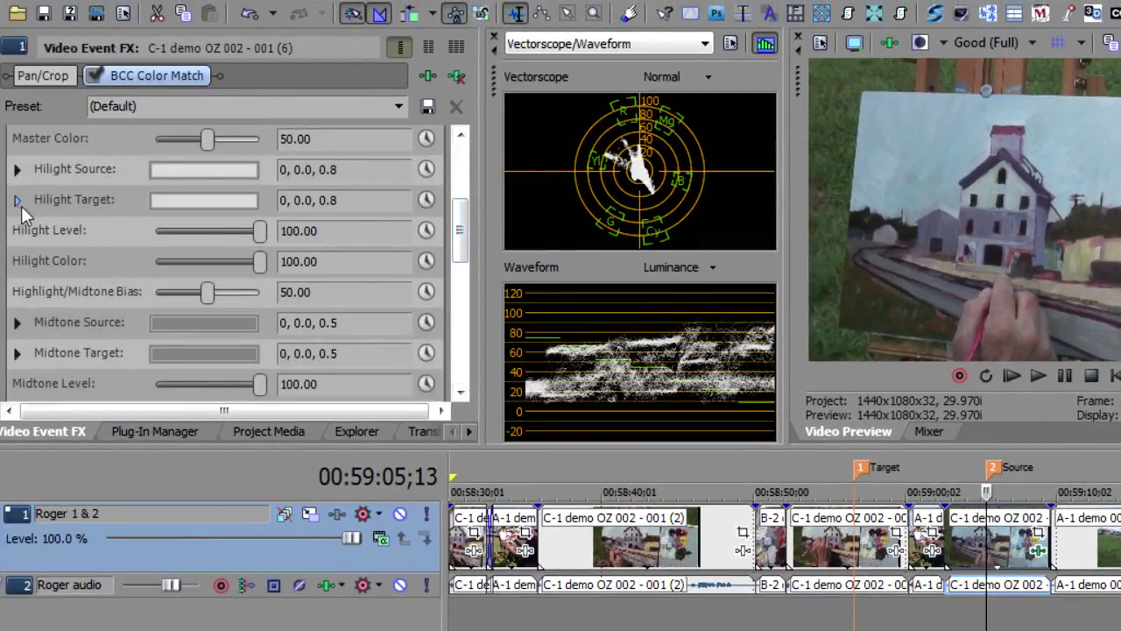
click(91, 75)
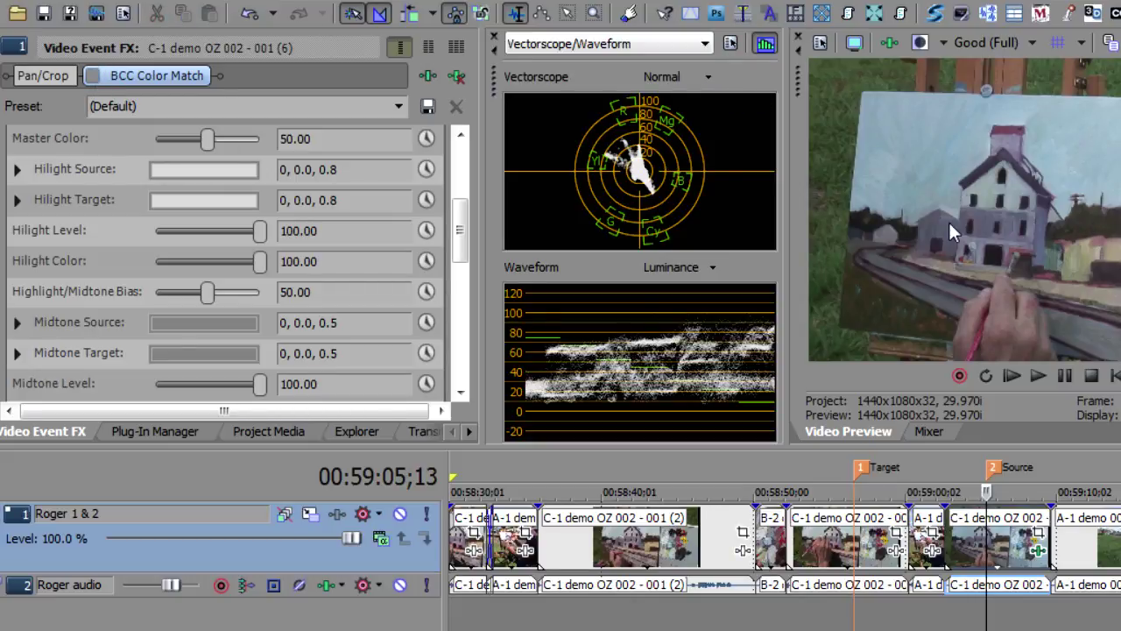
click(16, 169)
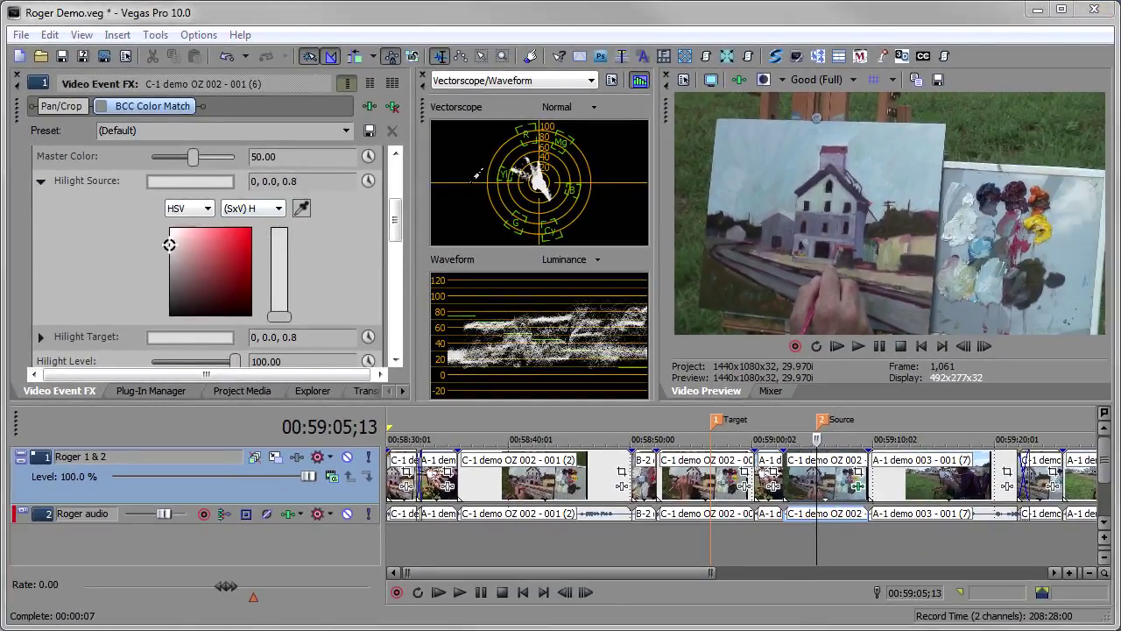
click(972, 168)
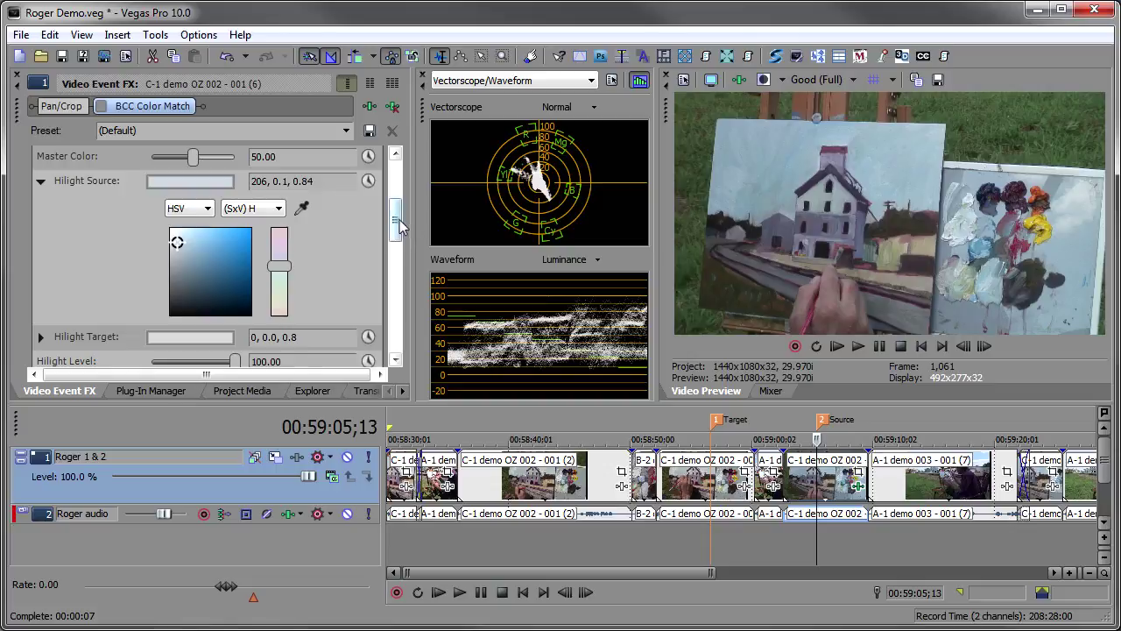
Step: Sample the sunny shot's white as Hilight Target, giving 60, 0.03, 0.8
drag(394, 228, 392, 248)
click(40, 252)
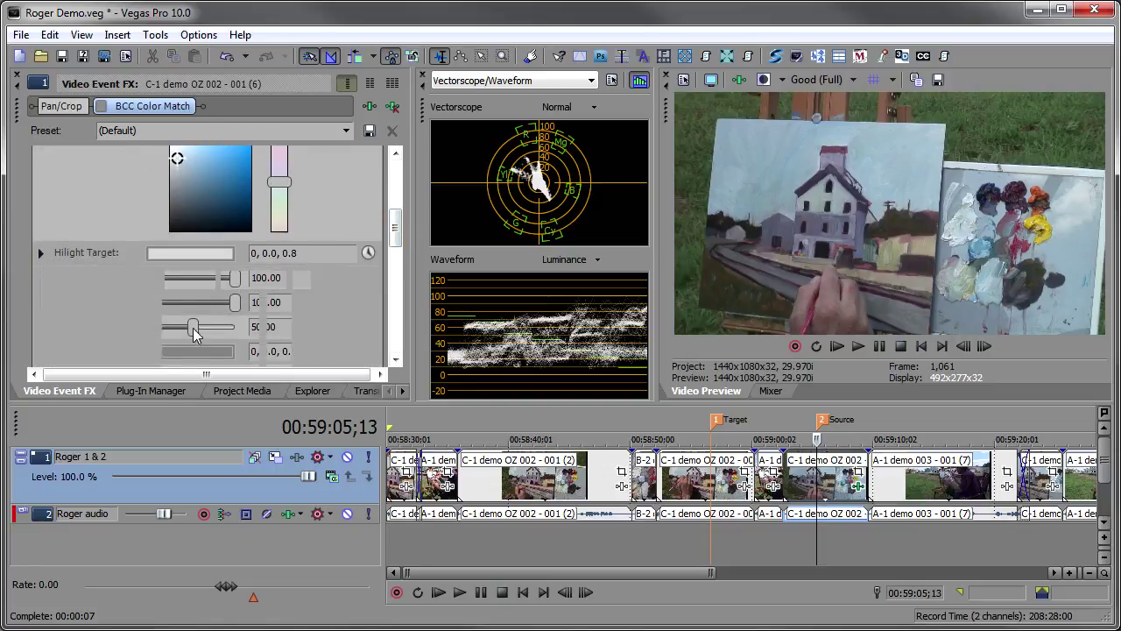
click(711, 477)
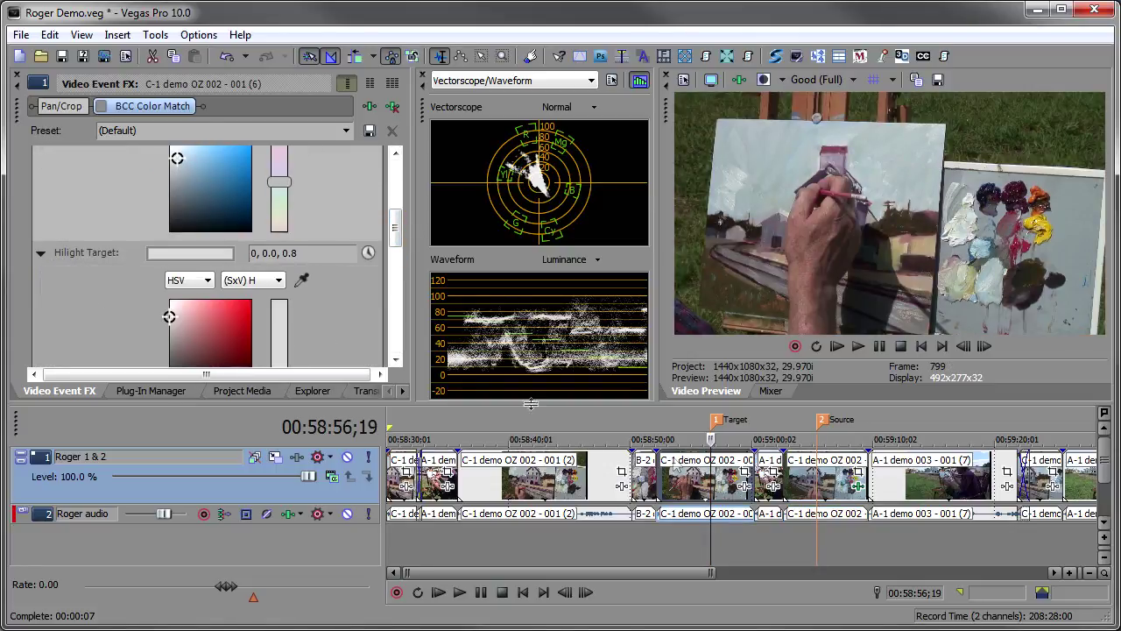
click(303, 276)
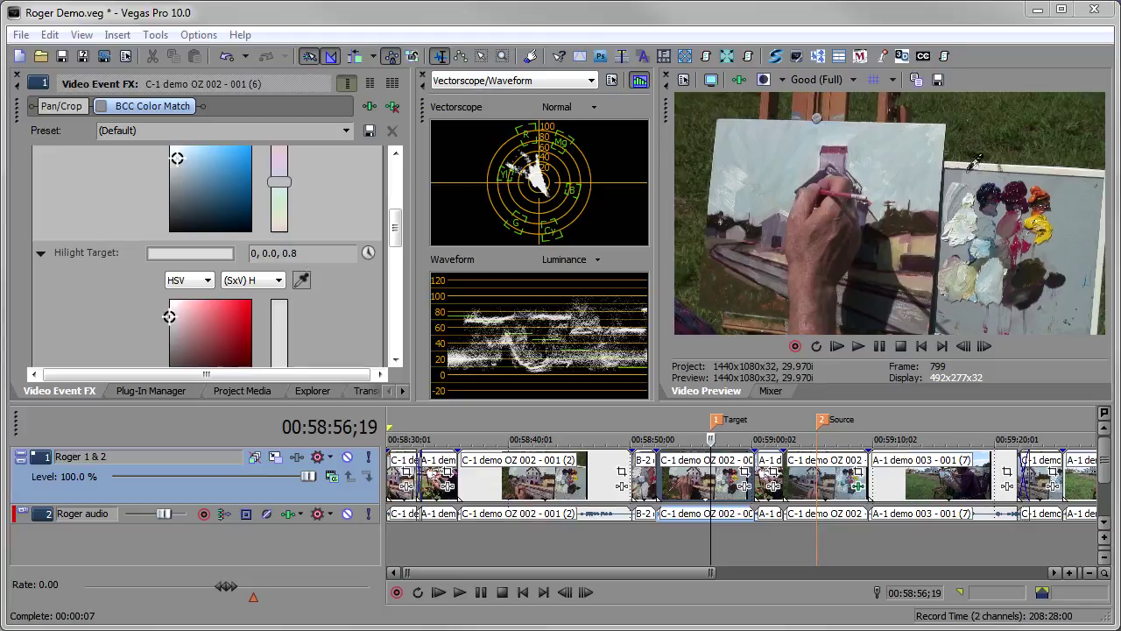
click(972, 167)
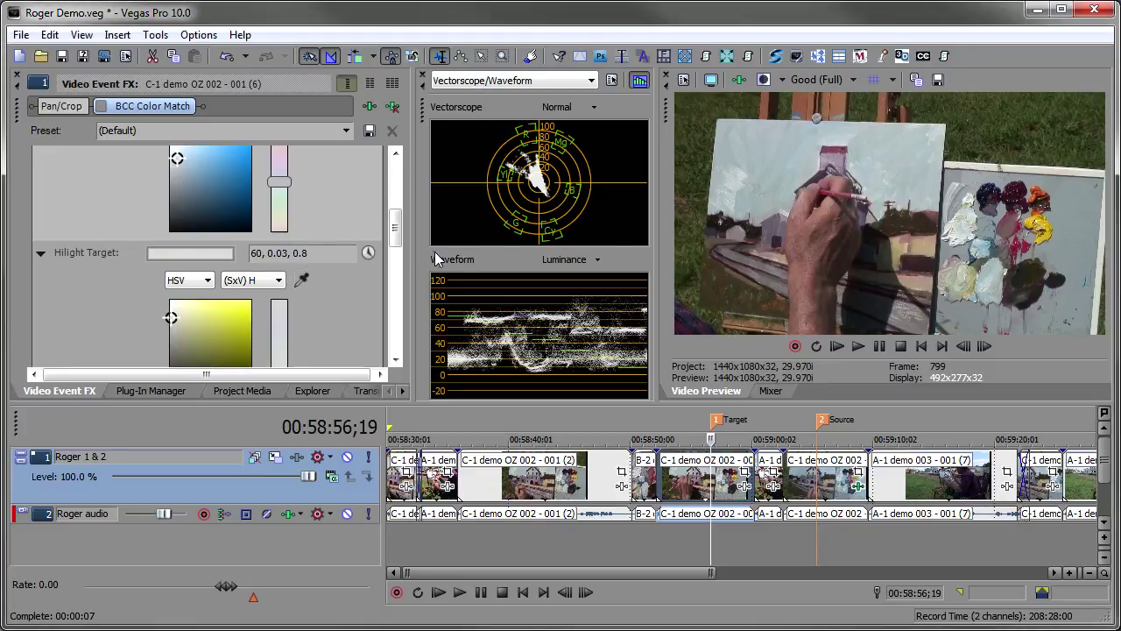
drag(396, 230, 398, 283)
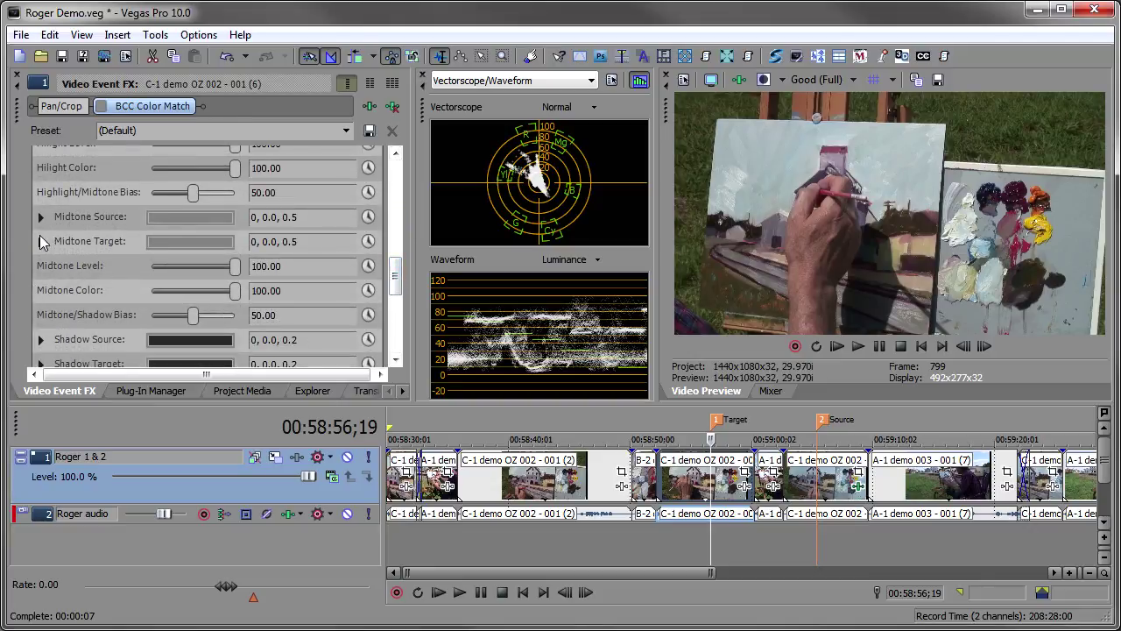
Step: Sample the sunny shot's green grass as Midtone Target, giving 86, 0.34, 0.35
click(38, 239)
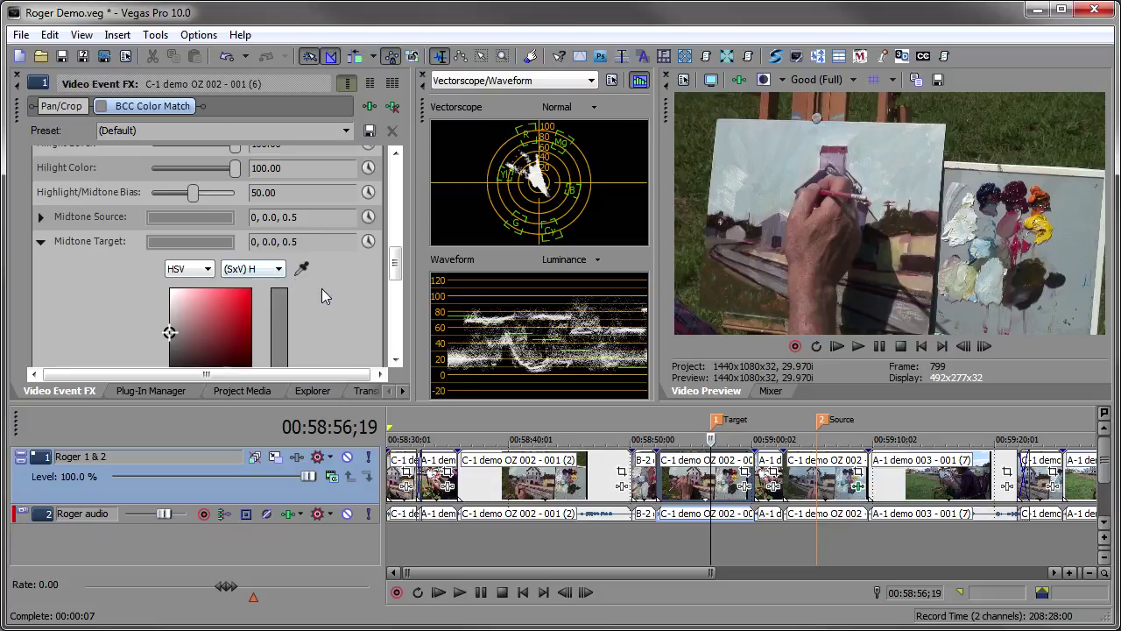
click(301, 269)
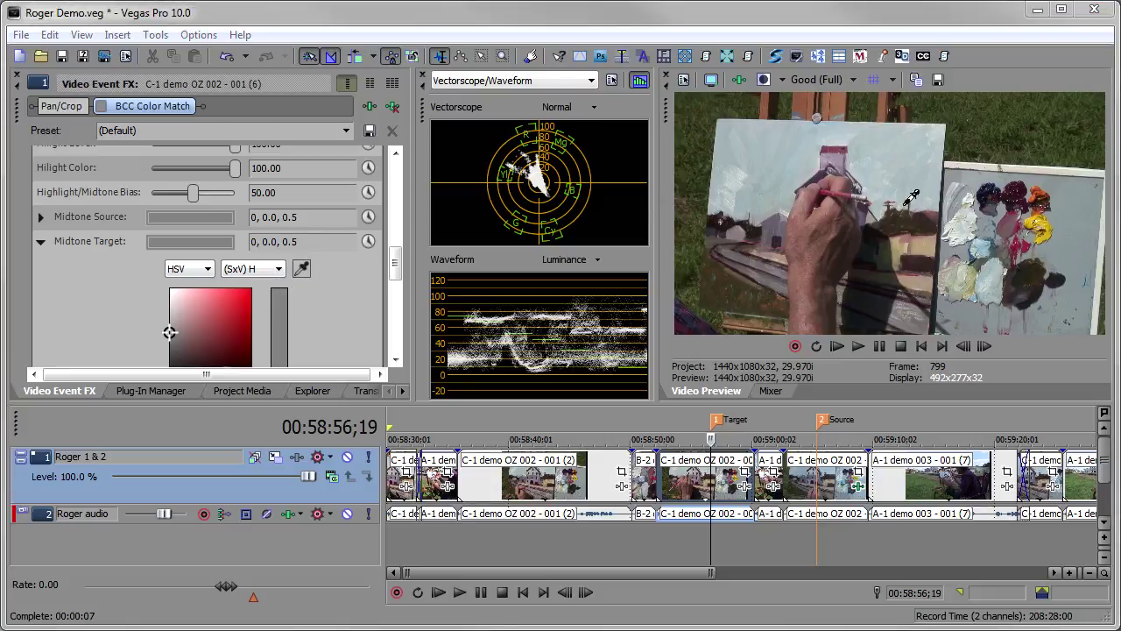
click(1007, 129)
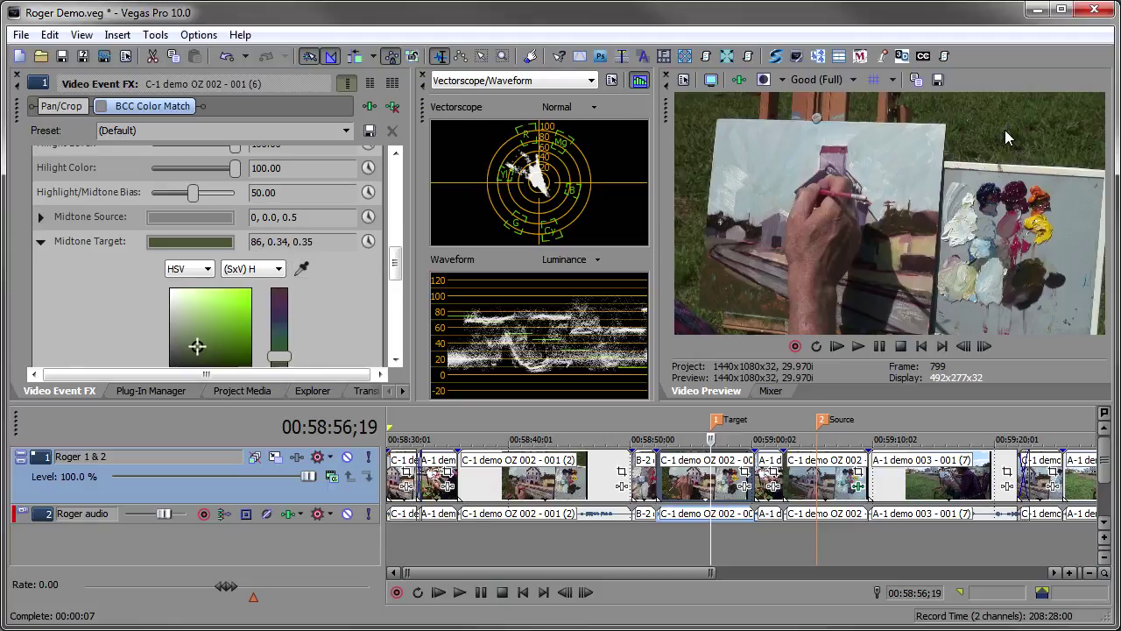
Step: Sample the cloudy shot's grass as Midtone Source, giving 113, 0.3, 0.35
click(41, 218)
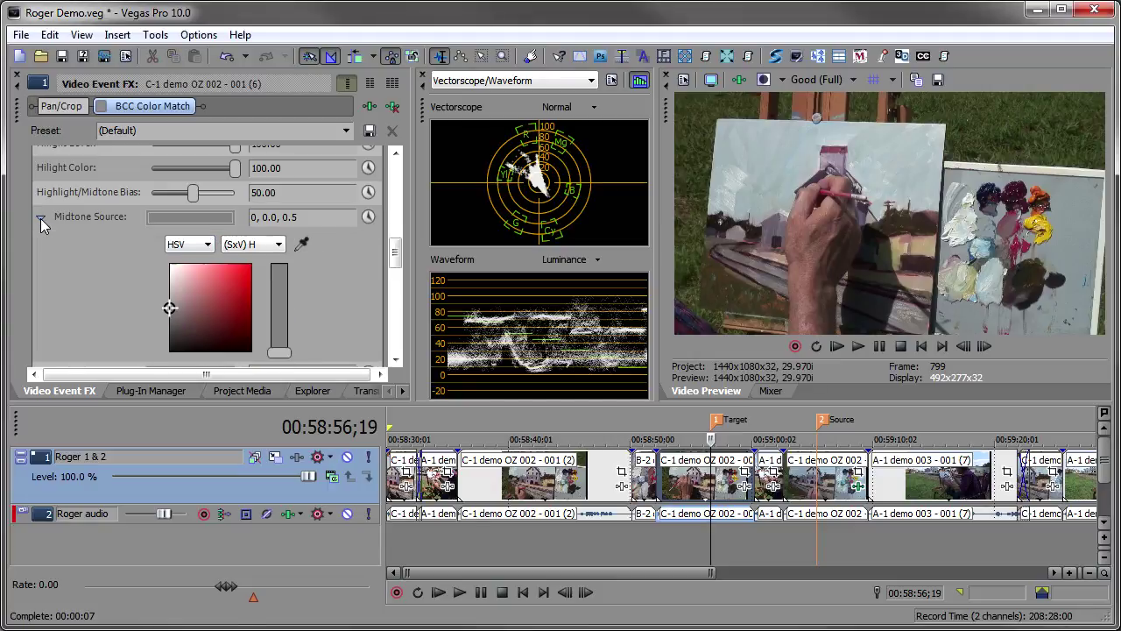
click(818, 484)
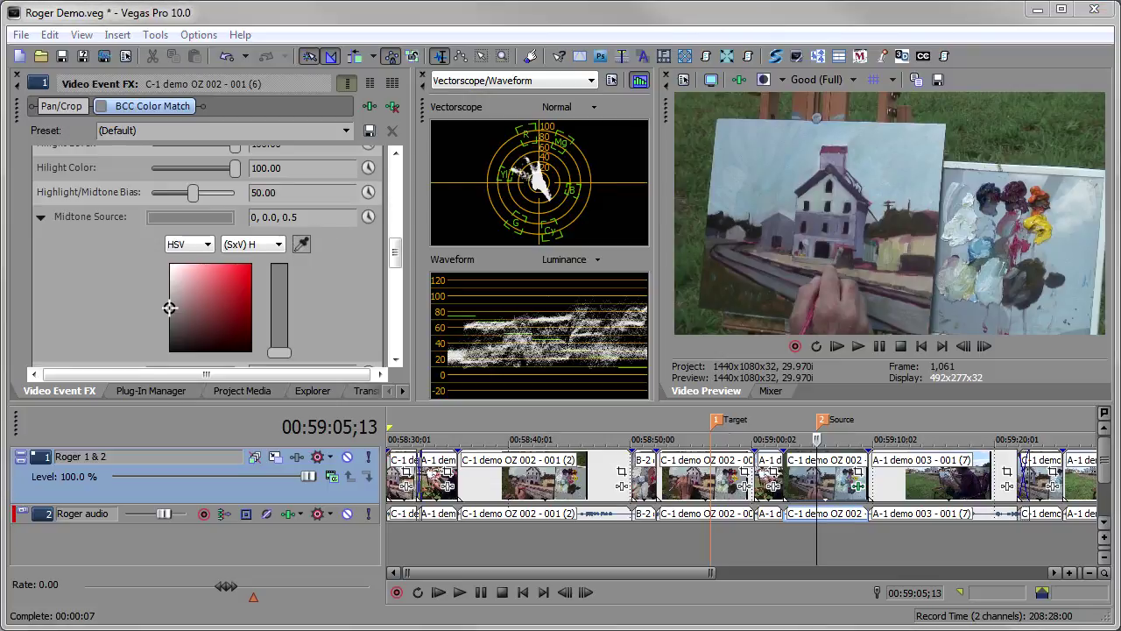
click(1016, 123)
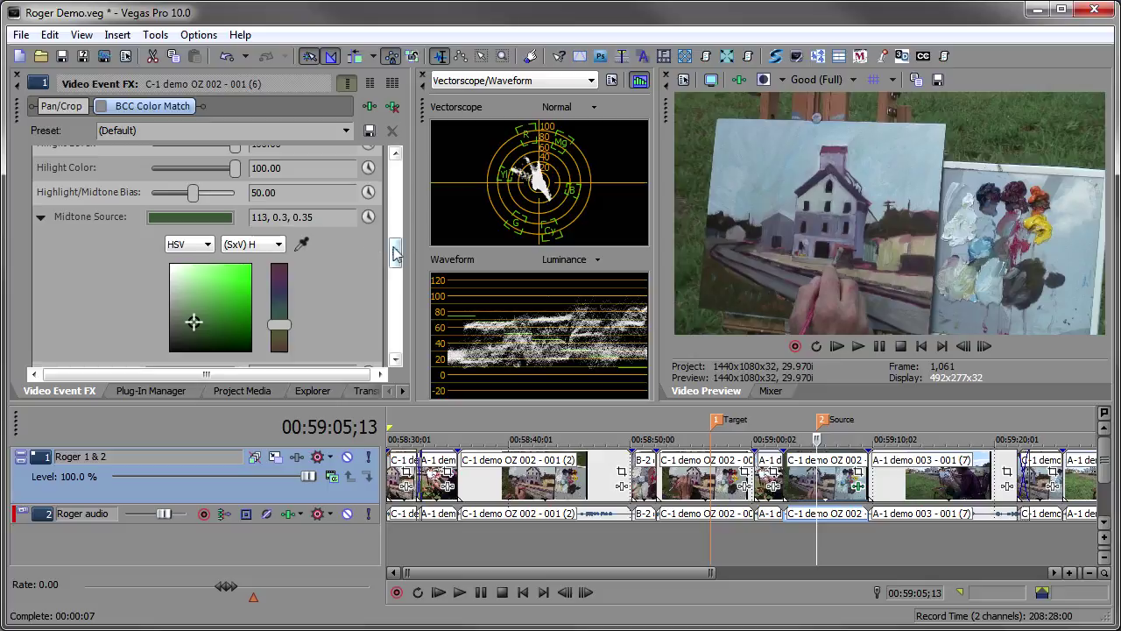
drag(395, 254, 395, 306)
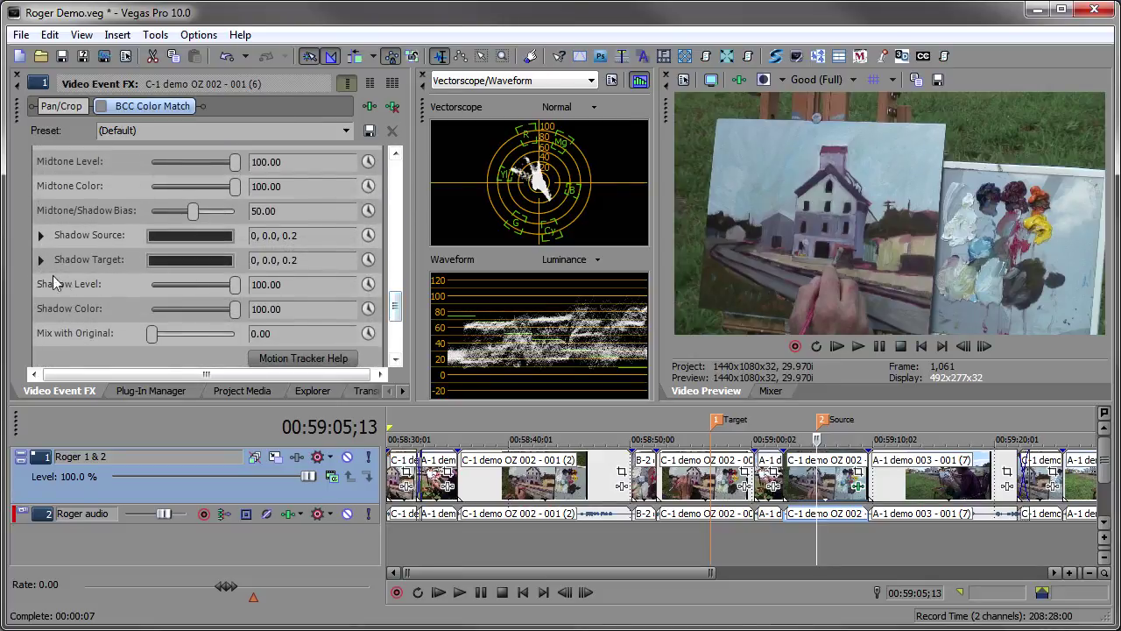
click(40, 235)
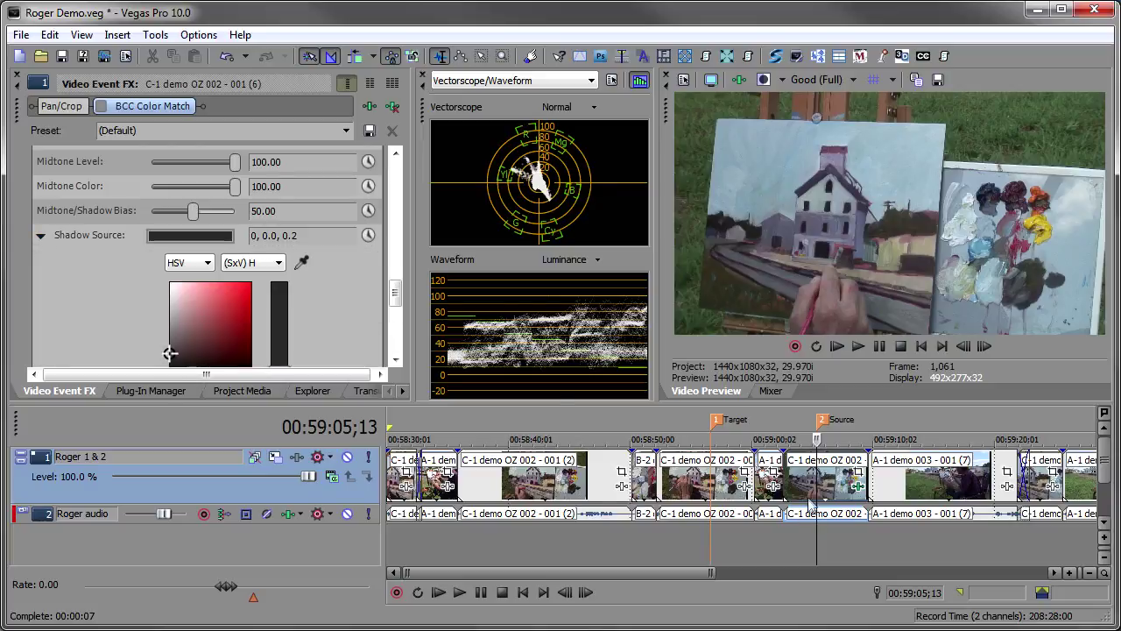
click(301, 261)
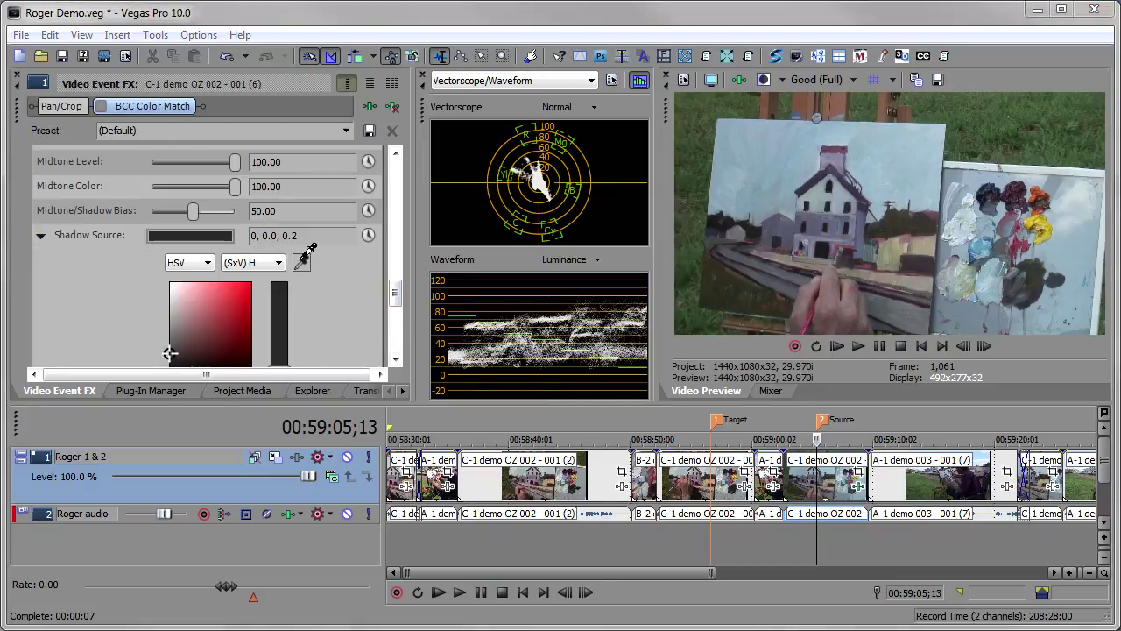
click(721, 215)
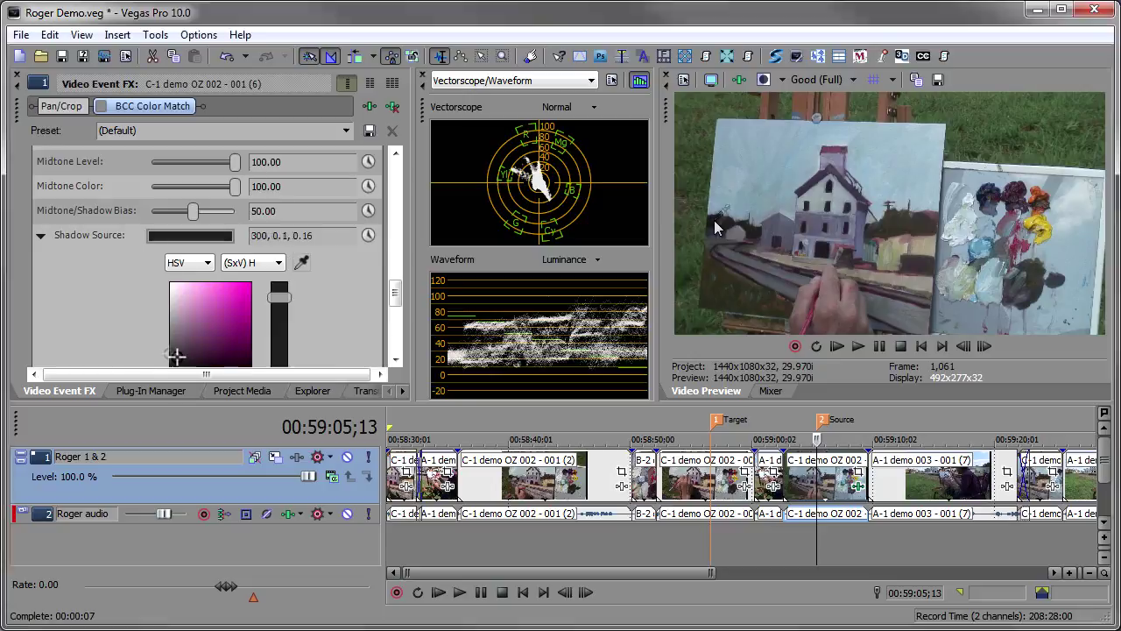
drag(396, 295, 397, 308)
click(41, 208)
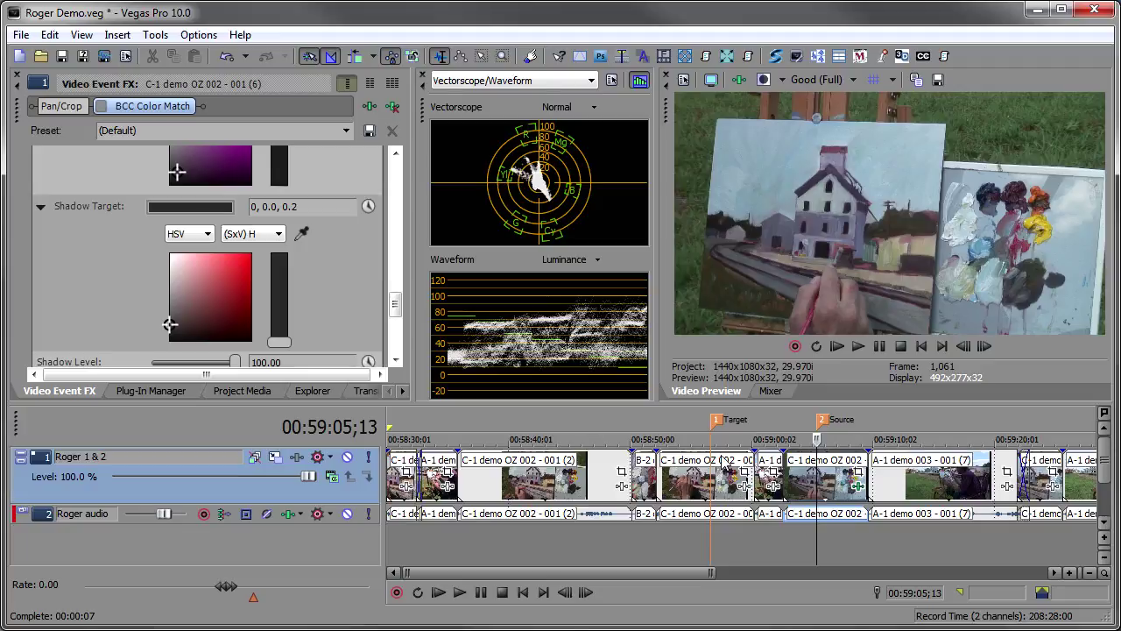
click(711, 477)
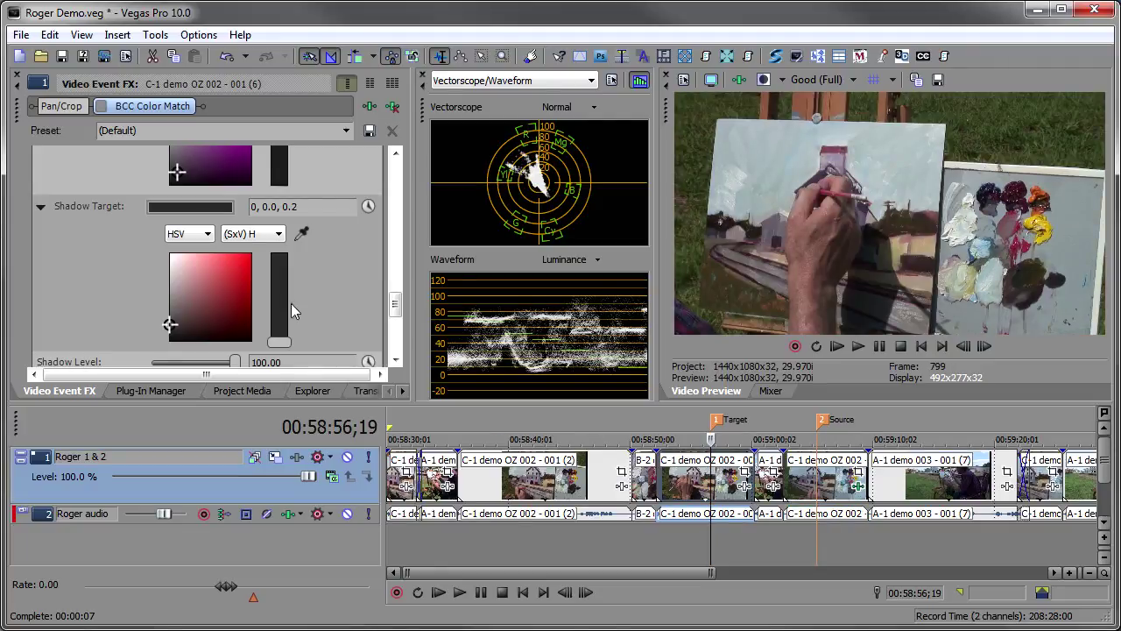
click(303, 233)
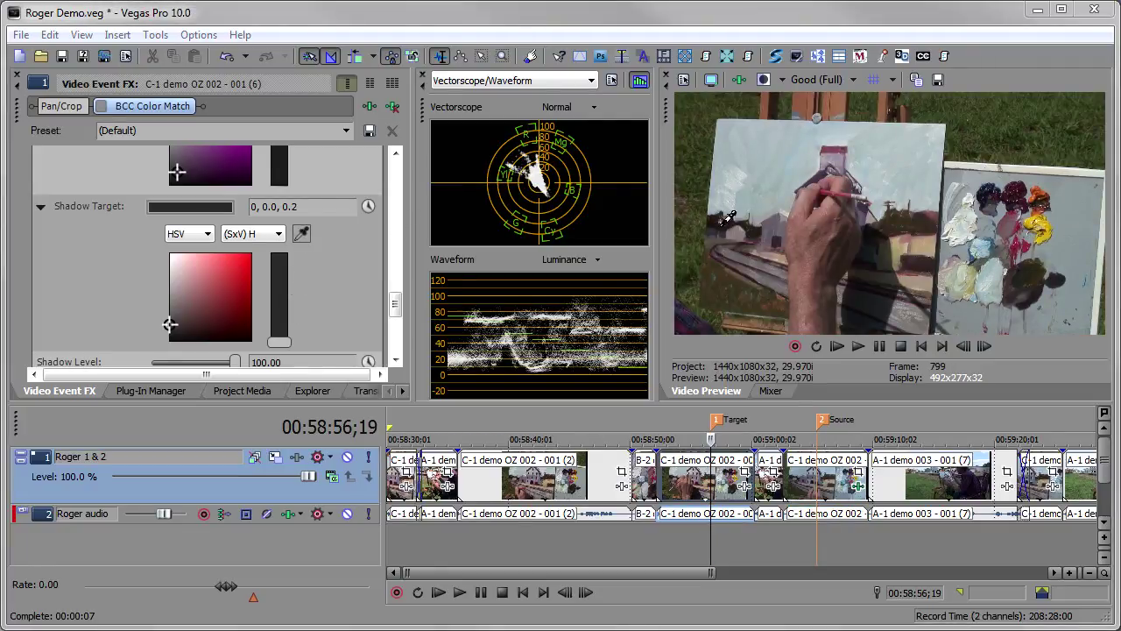
click(714, 221)
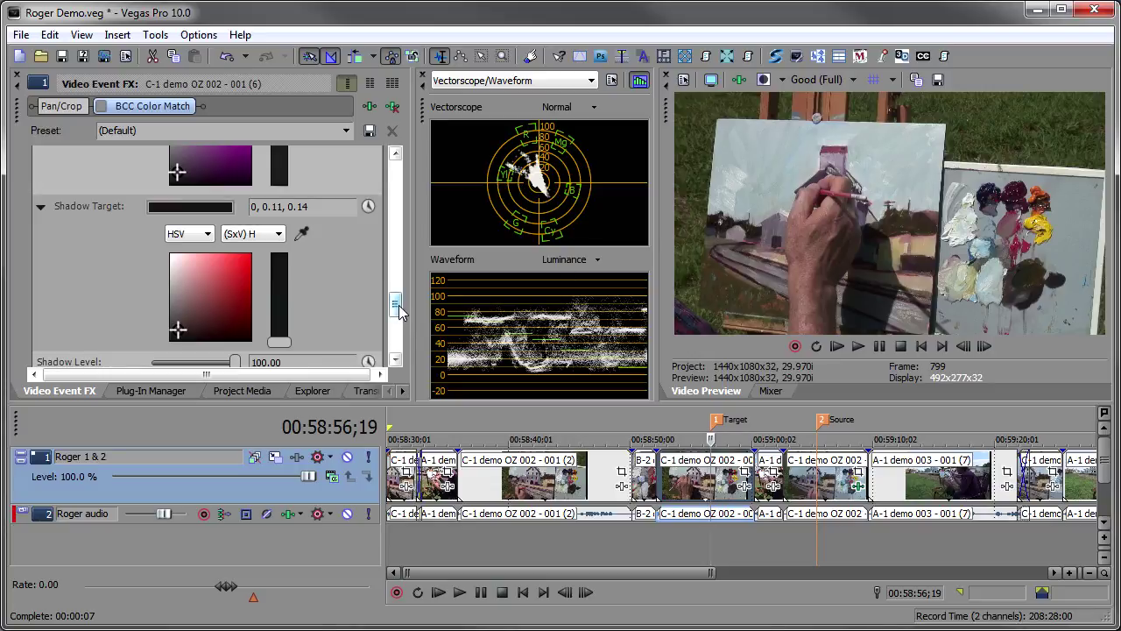
drag(395, 304, 395, 195)
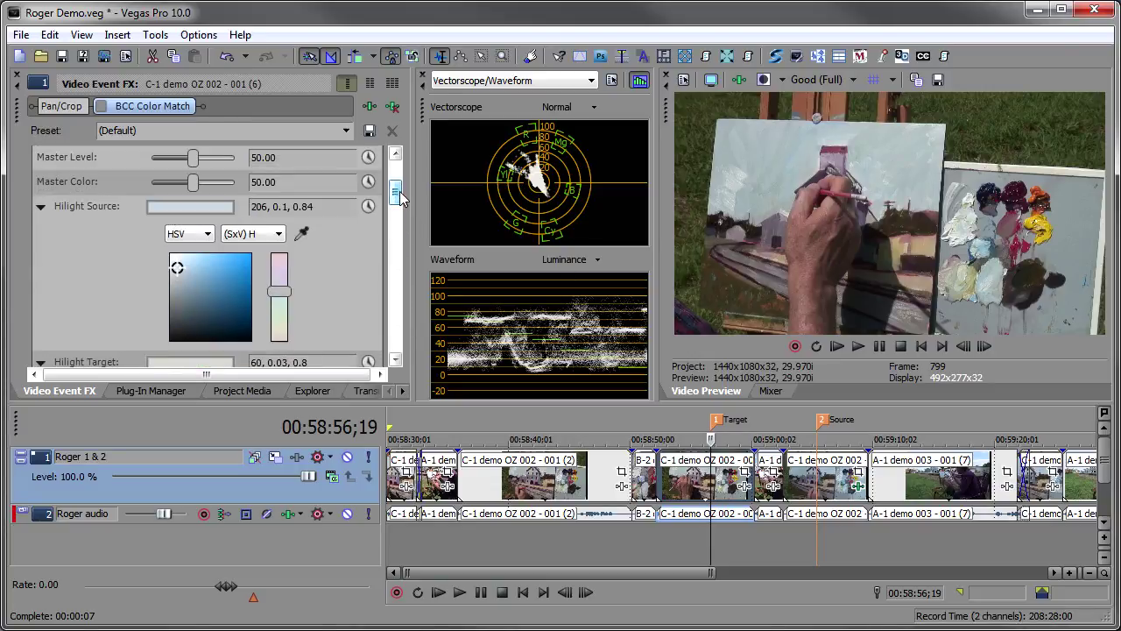
click(817, 474)
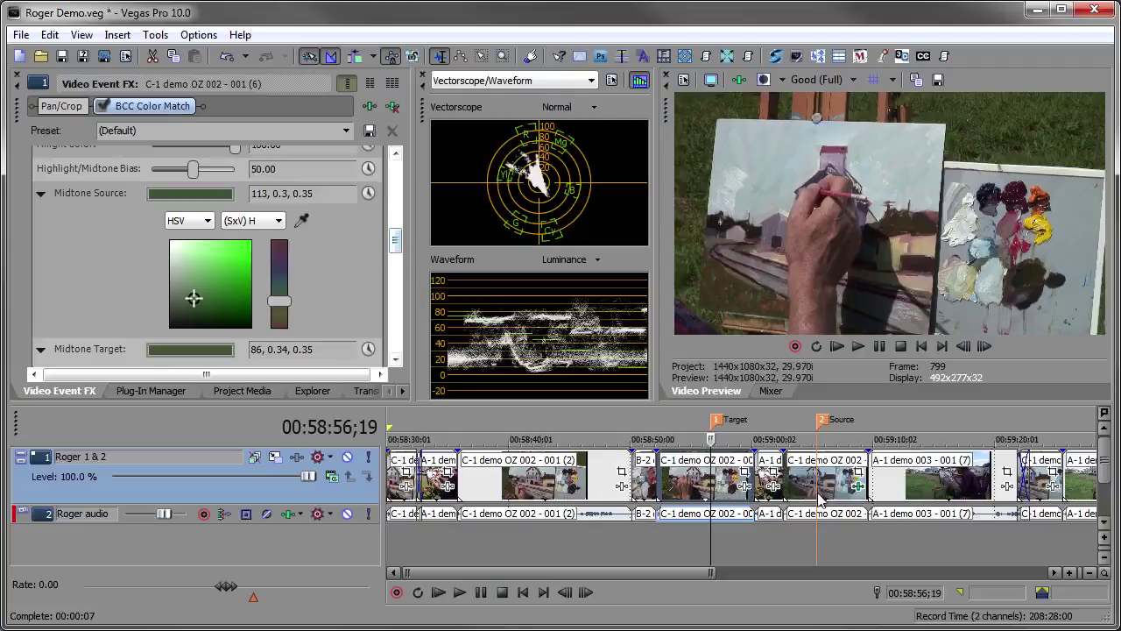
Step: Raise BCC Color Match's Master Level to 95.79 and Master Color to 86.32, checking against the sunny frame
key(2)
drag(396, 237, 399, 182)
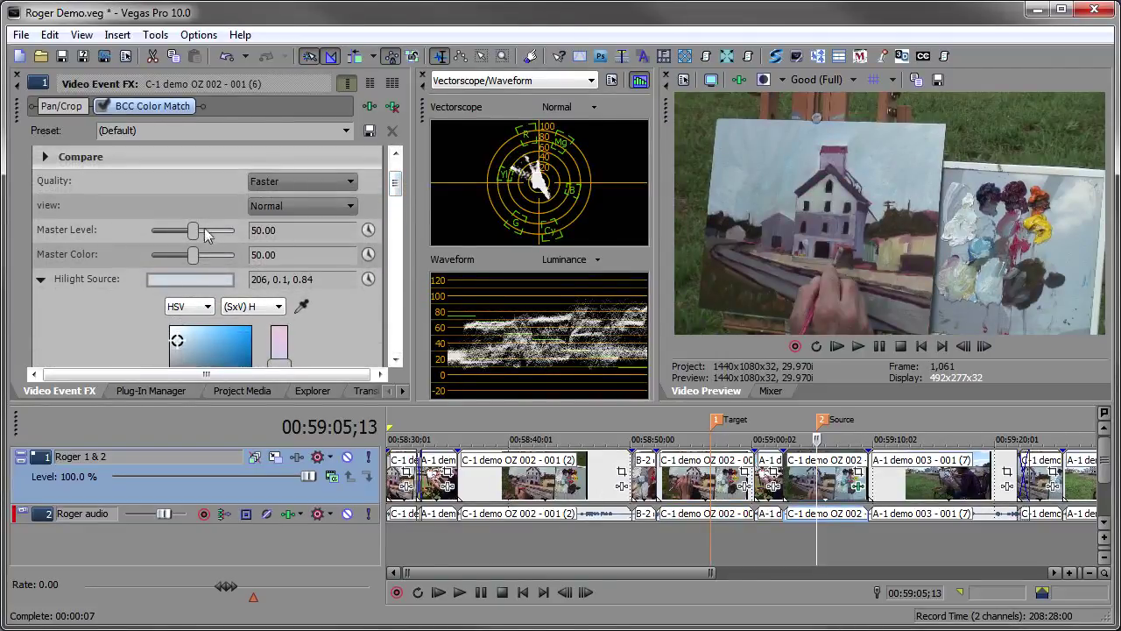
drag(198, 237, 226, 268)
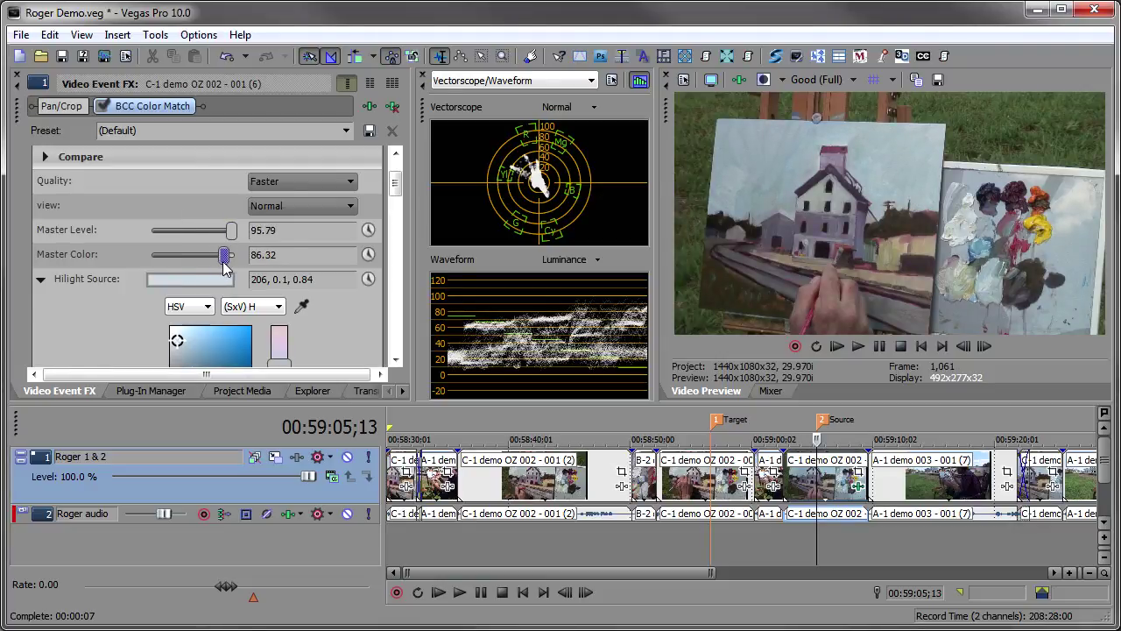
click(712, 481)
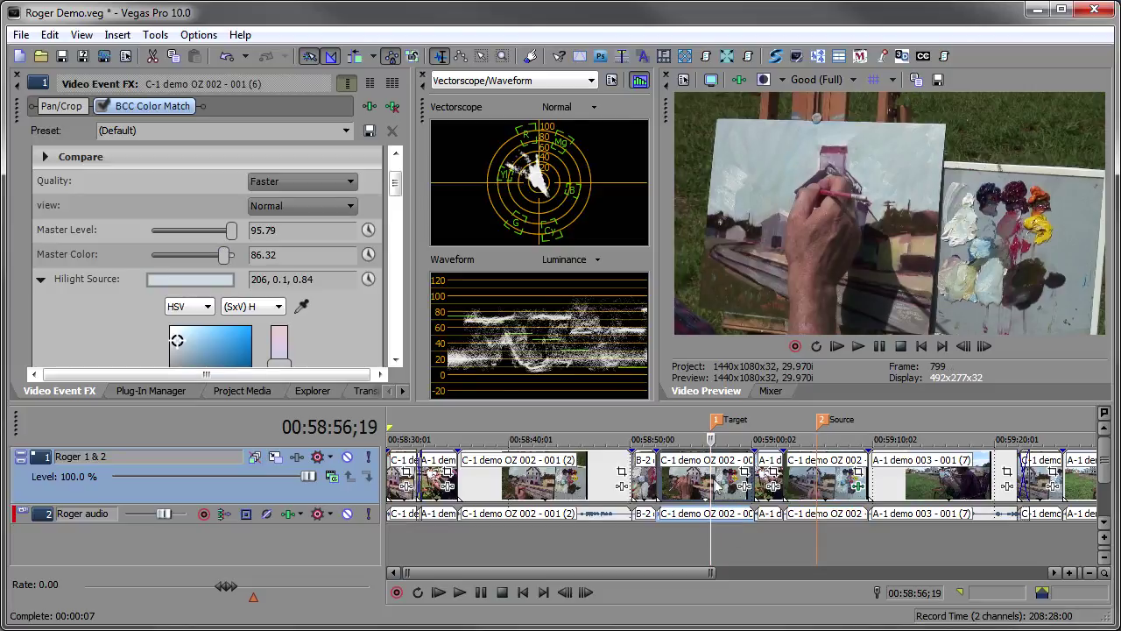
click(817, 482)
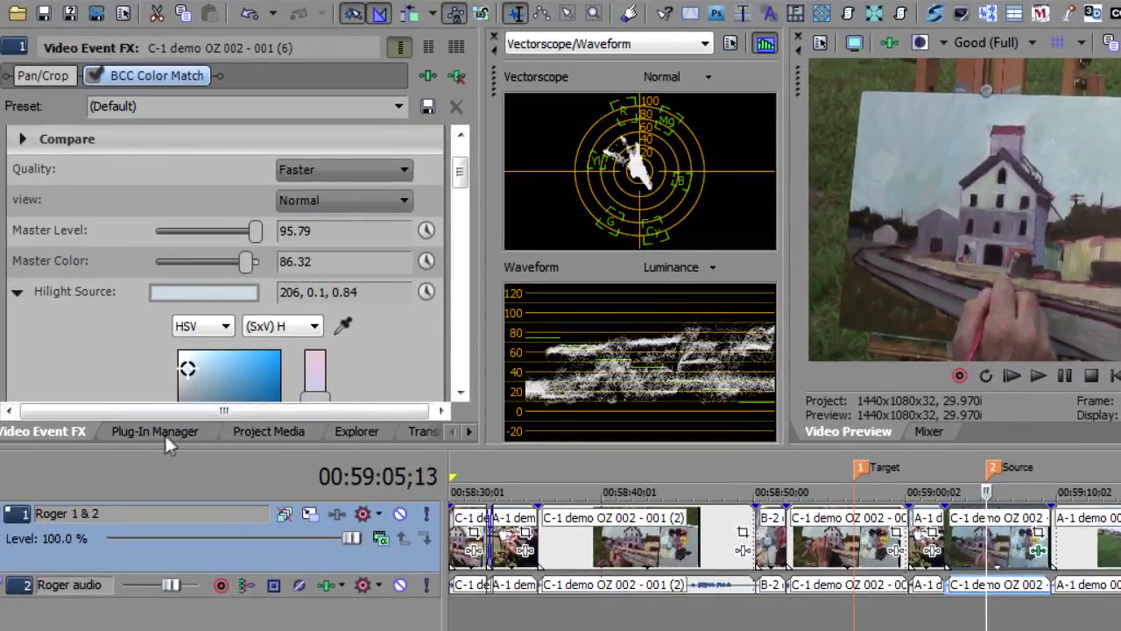
Step: Drop BCC Levels Gamma from the Plug-In Manager onto the cloudy clip, then show the sunny Target frame
click(165, 434)
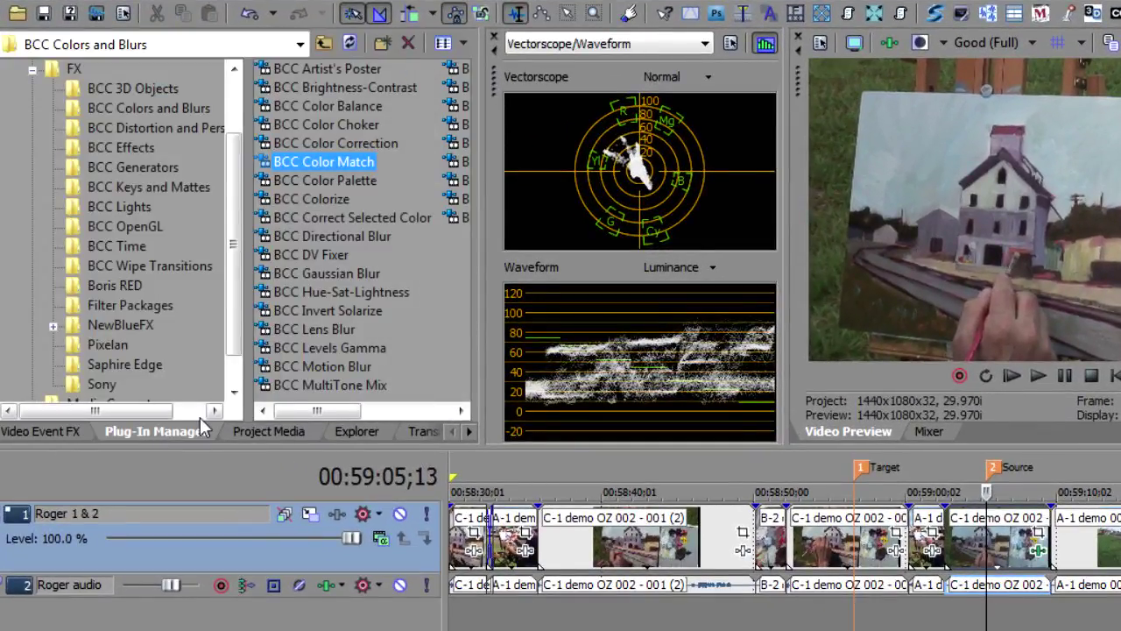
drag(336, 347, 985, 539)
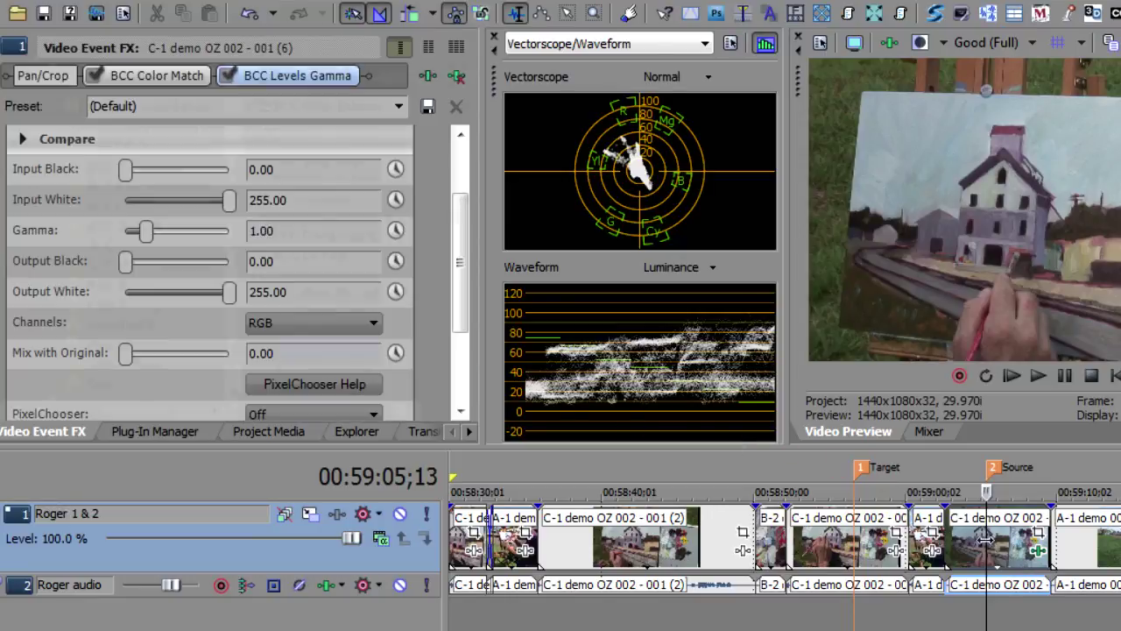
click(858, 548)
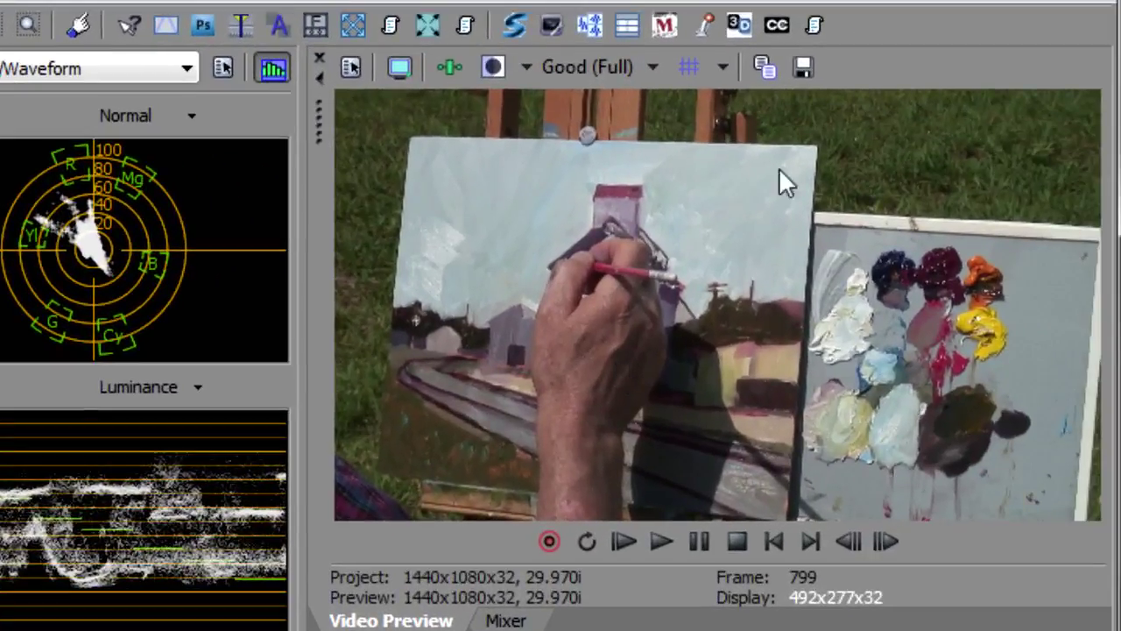
Step: Snapshot the sunny frame to the clipboard and show it as a left-half split-screen beside the cloudy shot
click(765, 67)
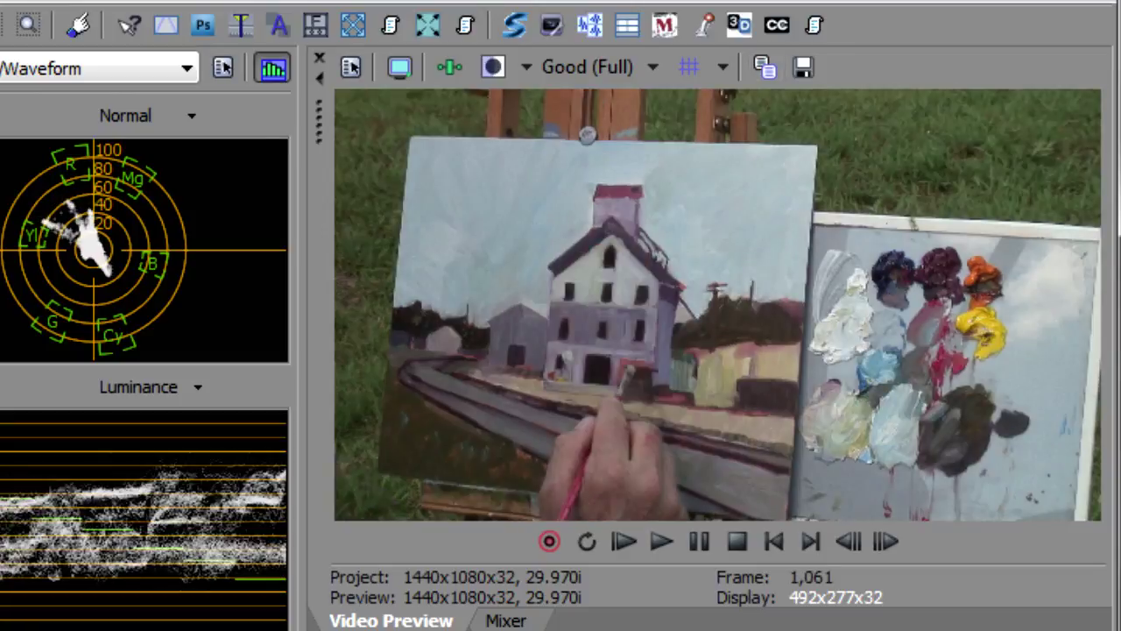
click(526, 68)
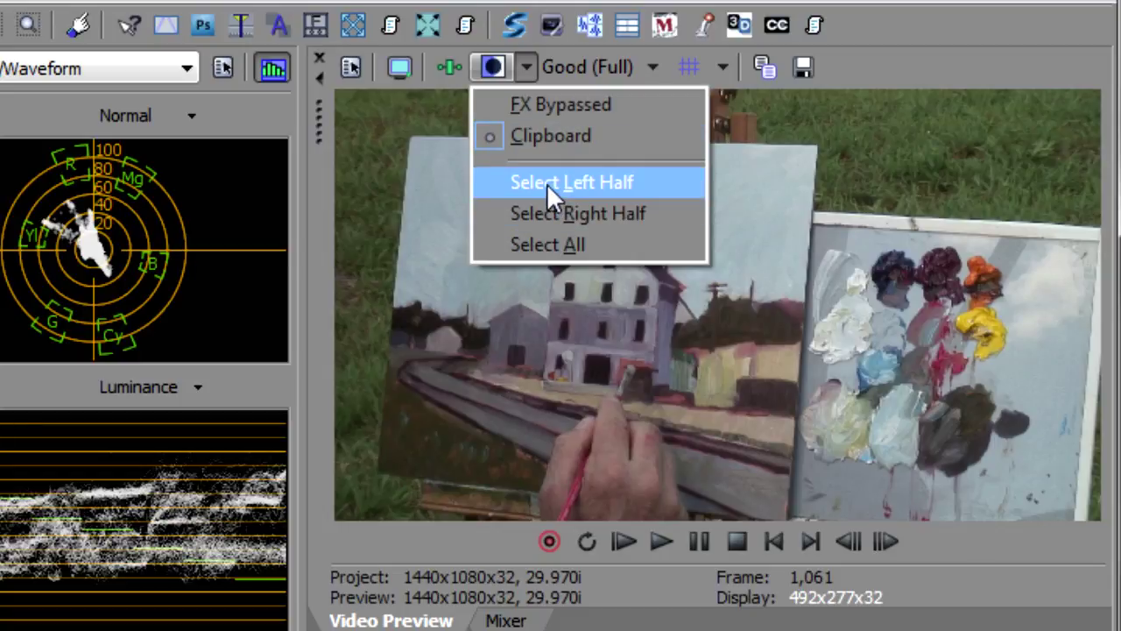
click(547, 182)
click(498, 67)
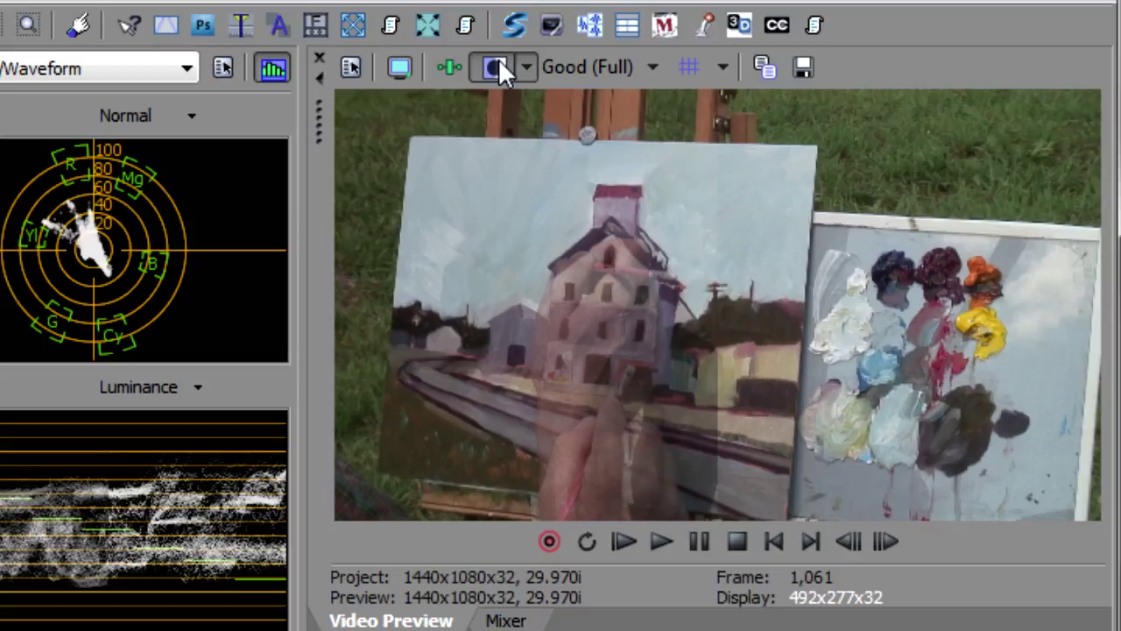
click(499, 64)
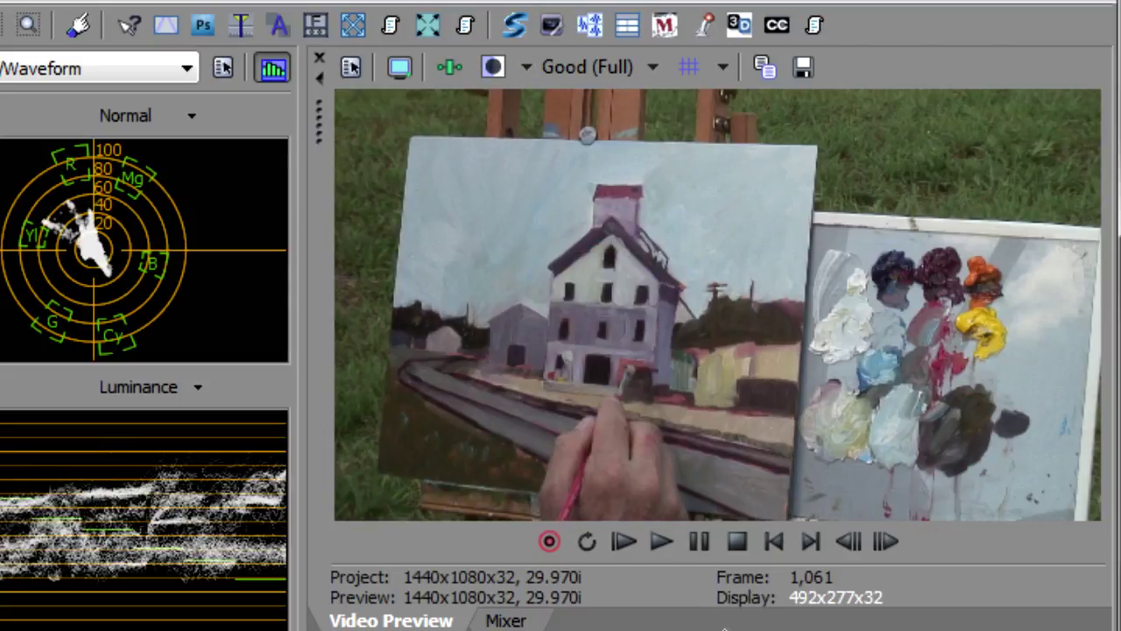
click(495, 61)
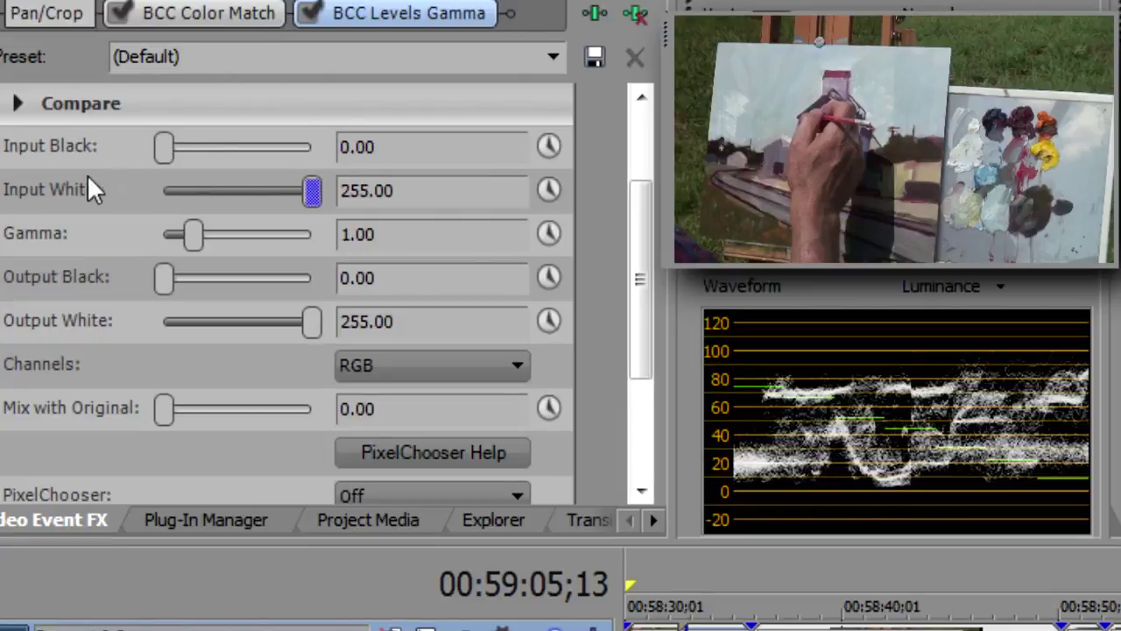
Step: Set BCC Levels Gamma's Input White to 243.46 and Input Black to 11.54 using the waveform
drag(311, 183, 244, 169)
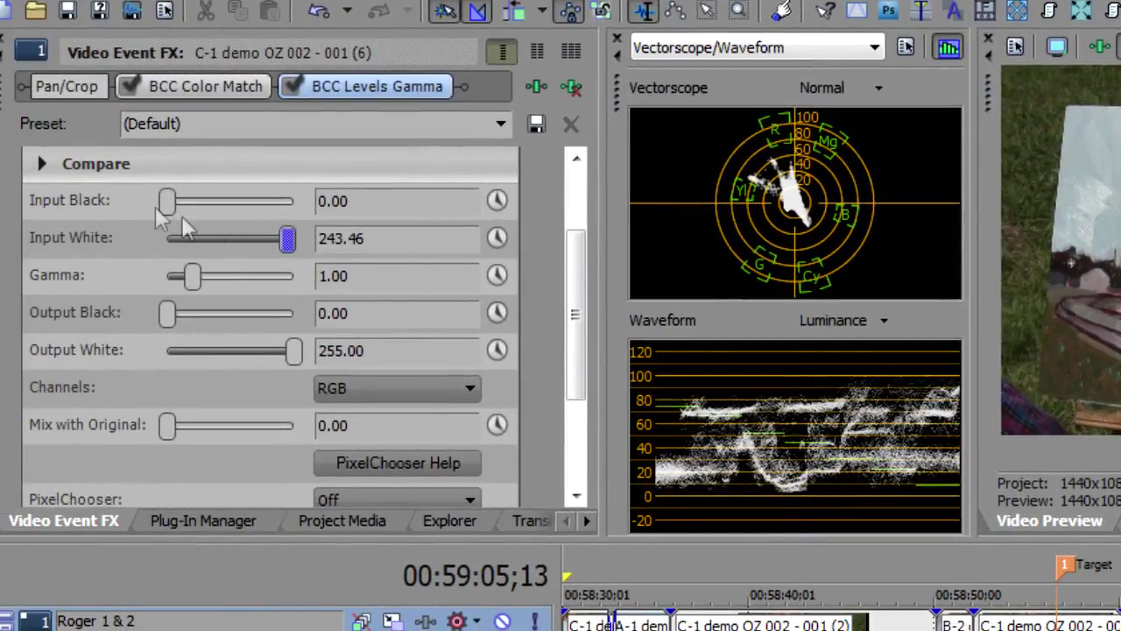
drag(165, 200, 221, 208)
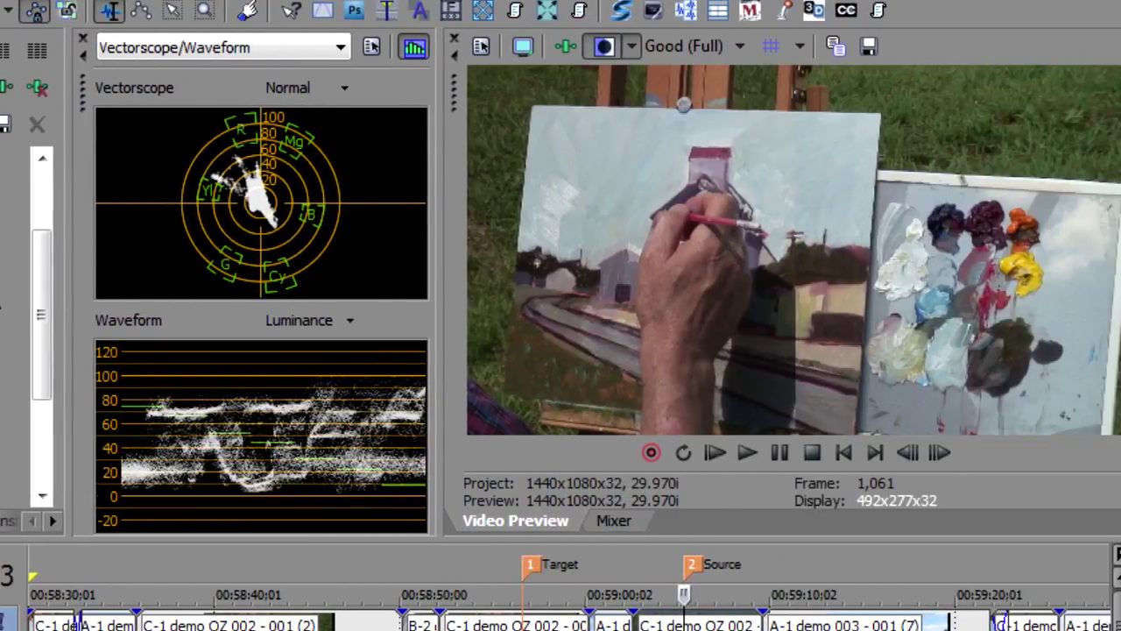
Step: Turn off split-screen view and flip between the sunny Target and cloudy Source markers
click(603, 45)
key(1)
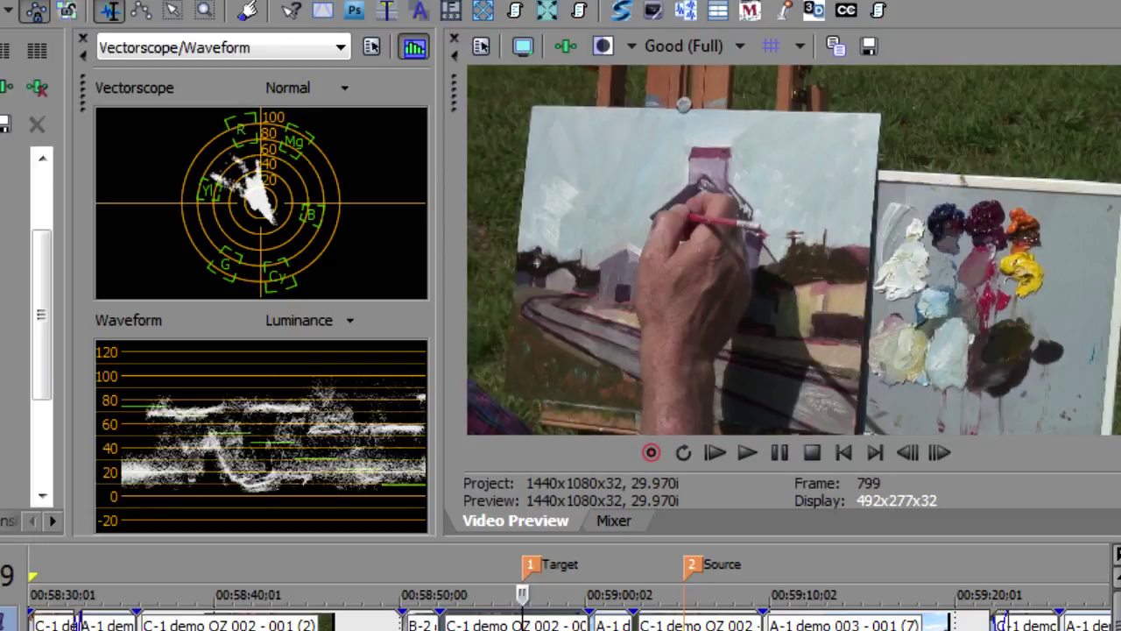
key(2)
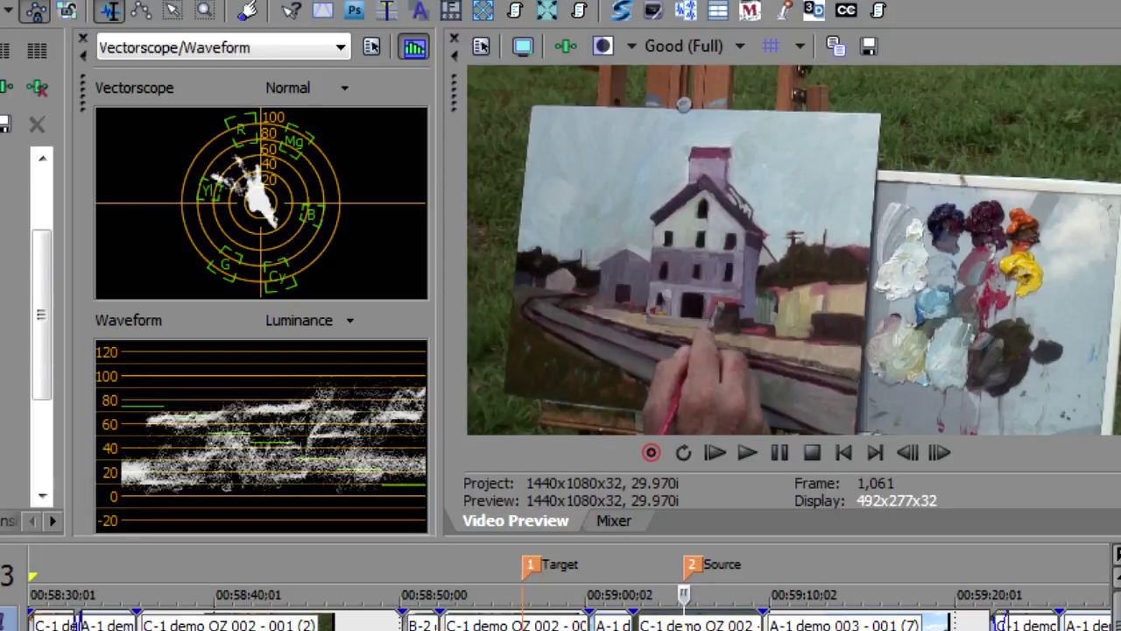
key(1)
key(2)
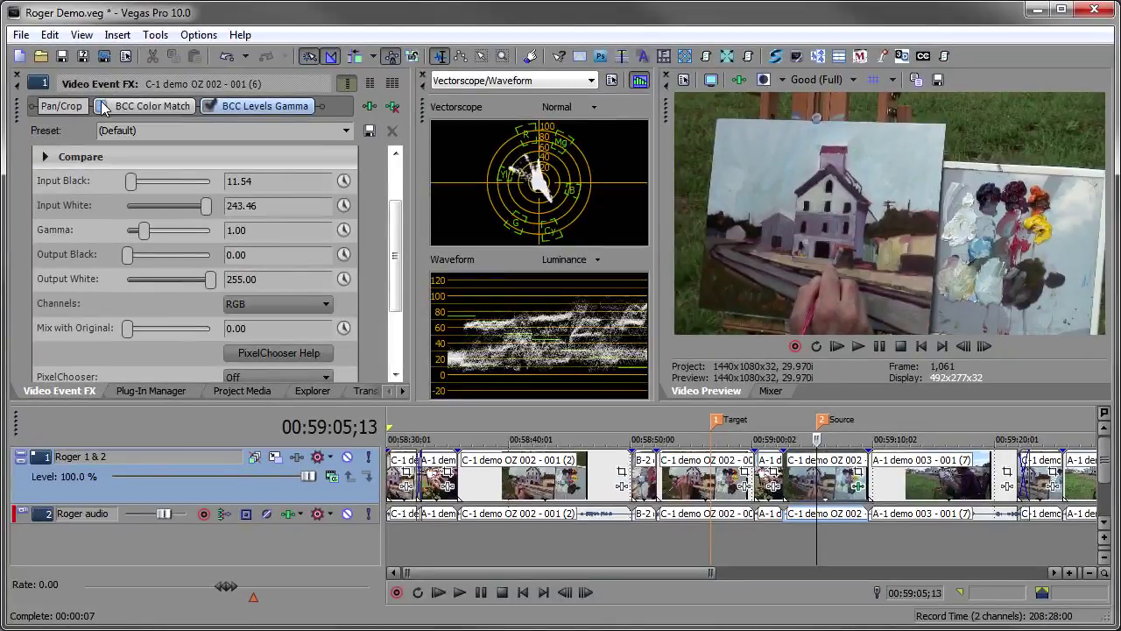
Step: Toggle BCC Color Match for a before/after check, then play from the sunny shot
click(103, 106)
click(714, 480)
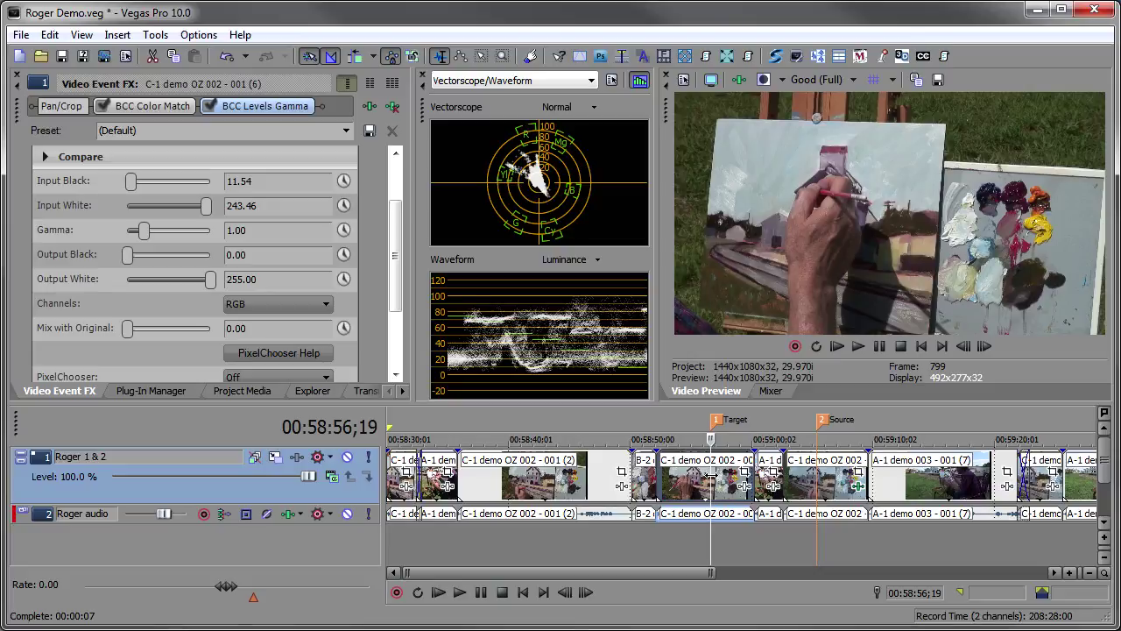
key(space)
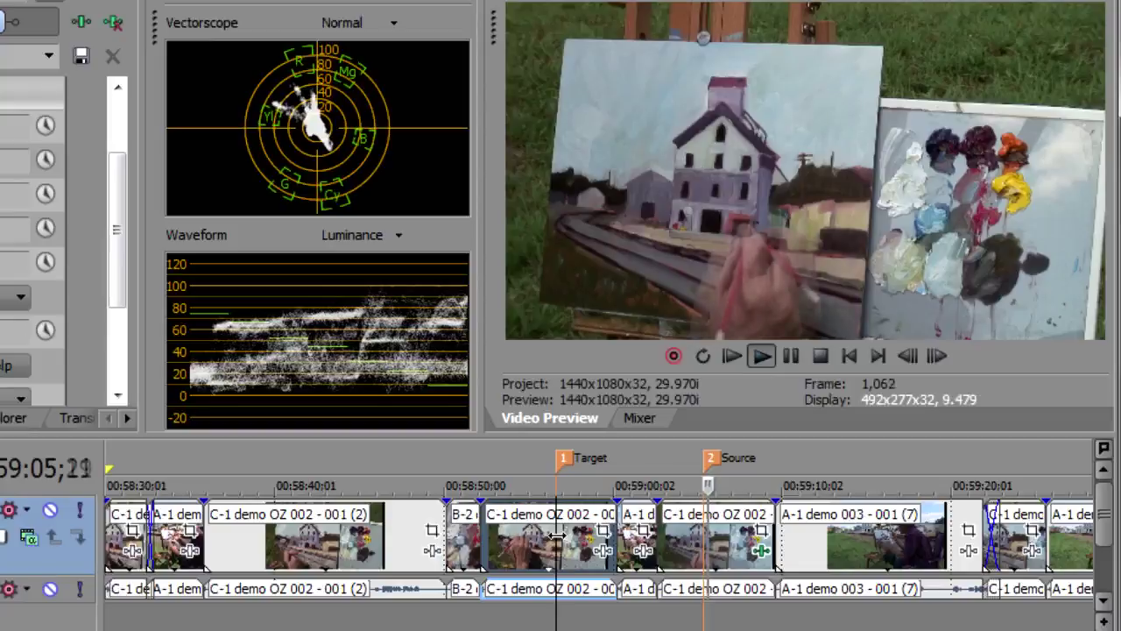
key(Return)
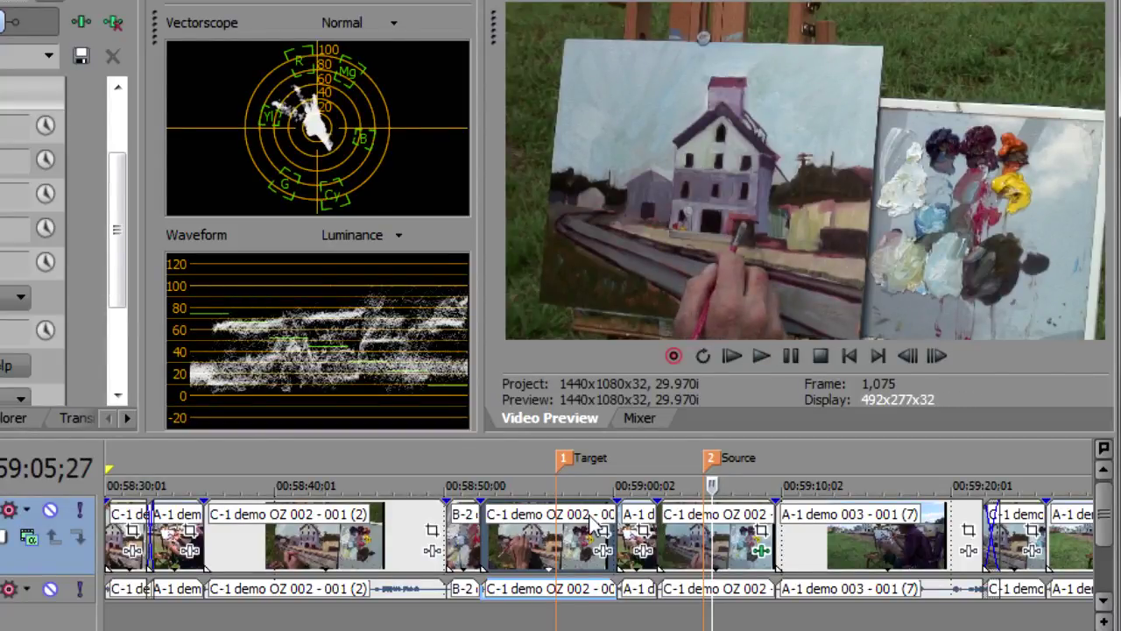
click(589, 525)
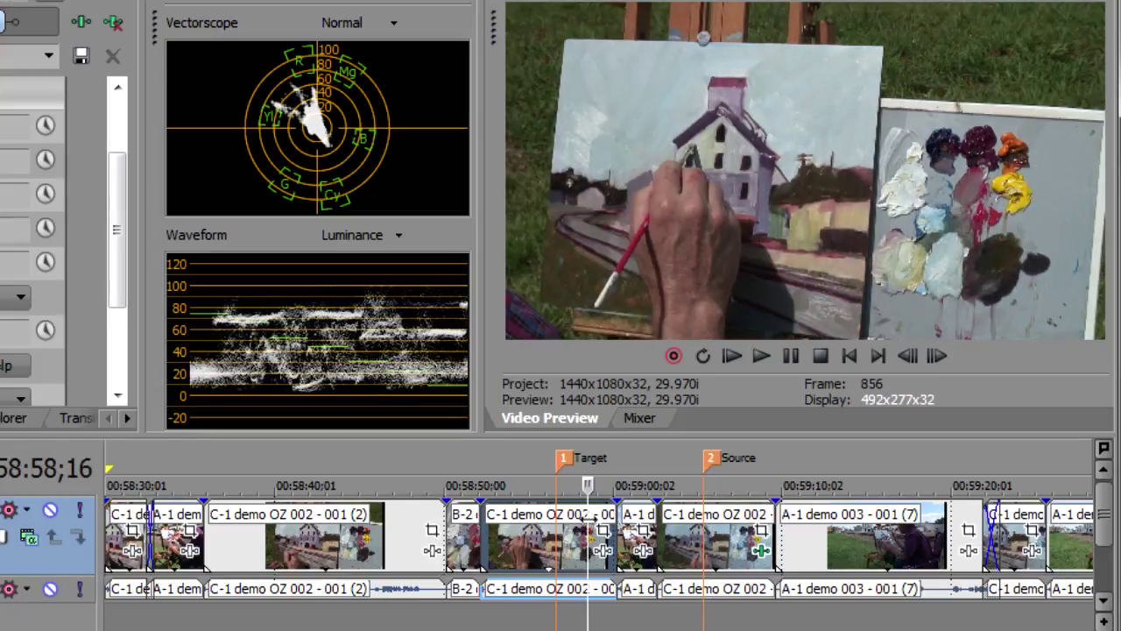
click(633, 523)
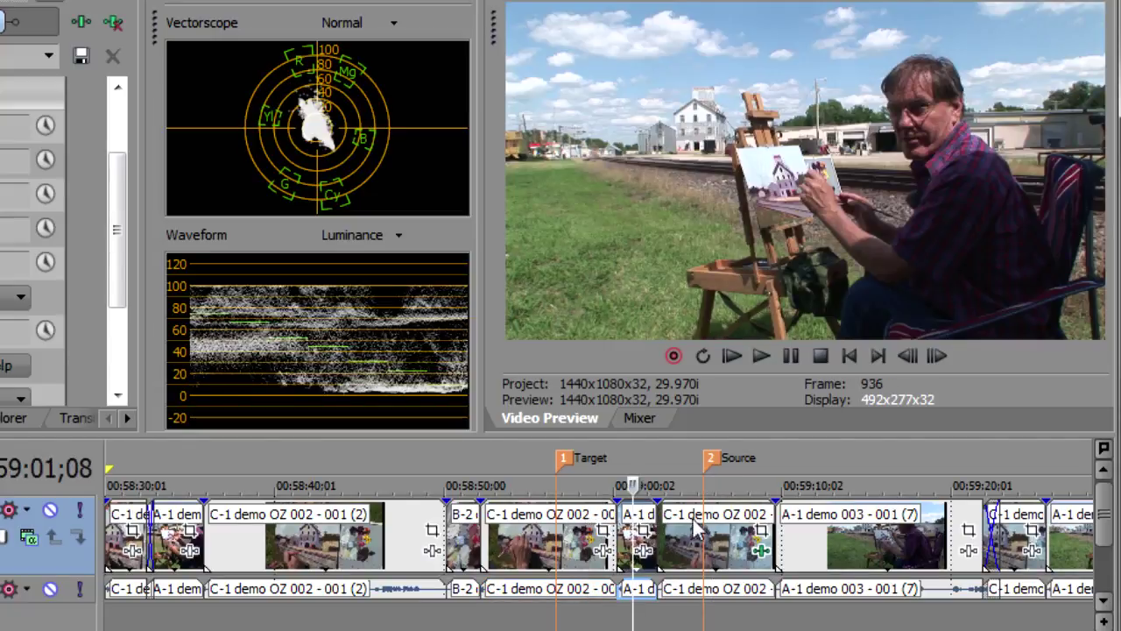
click(687, 523)
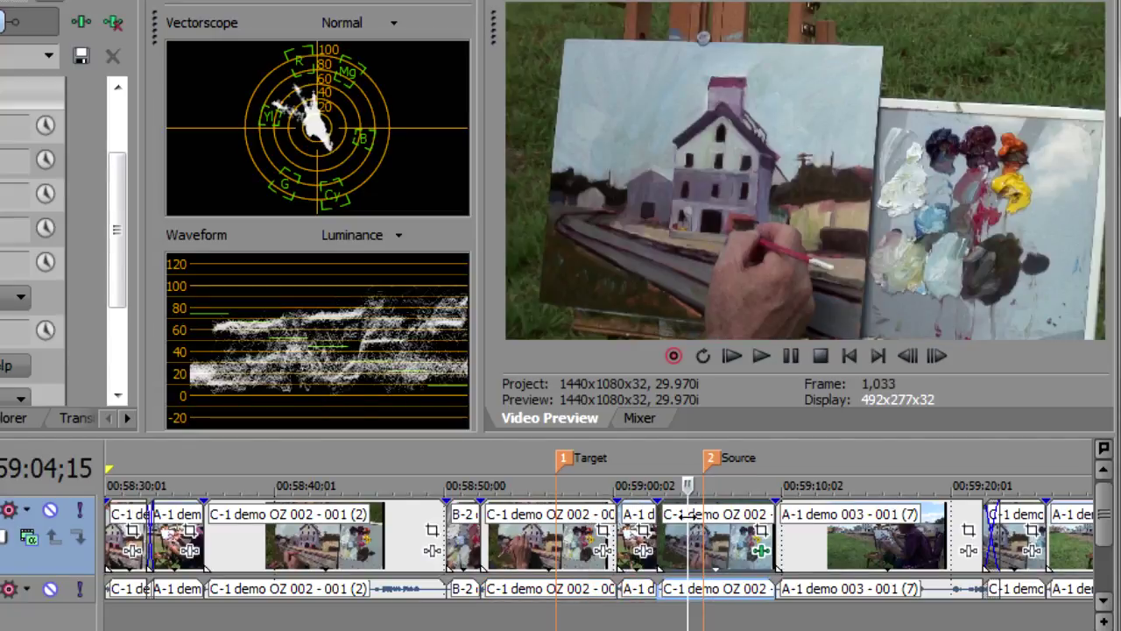
click(580, 526)
click(688, 523)
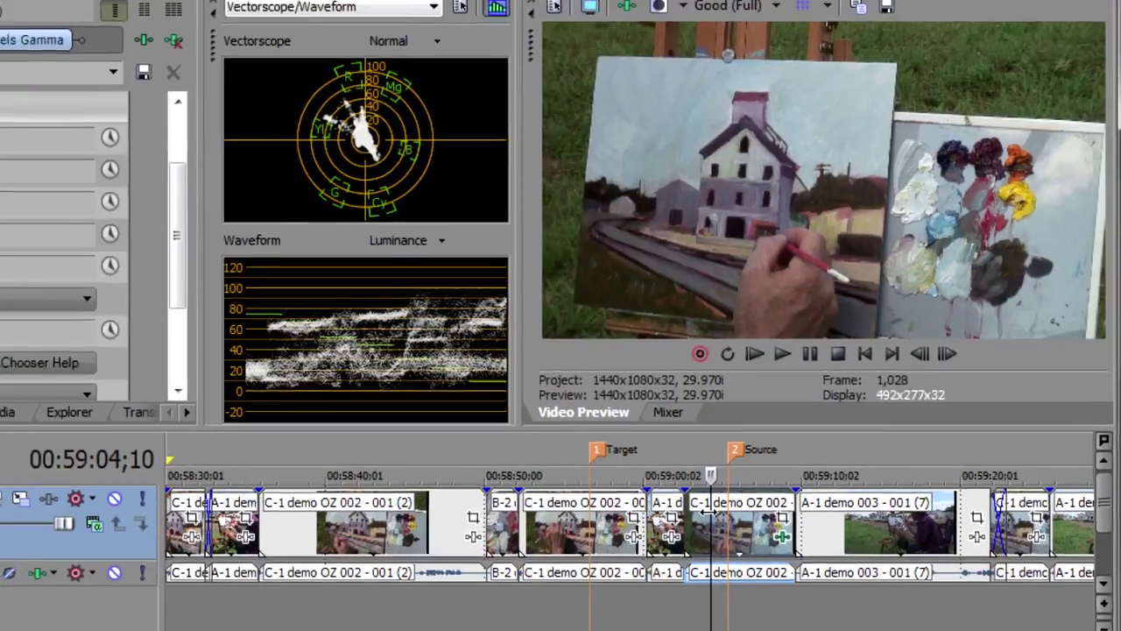